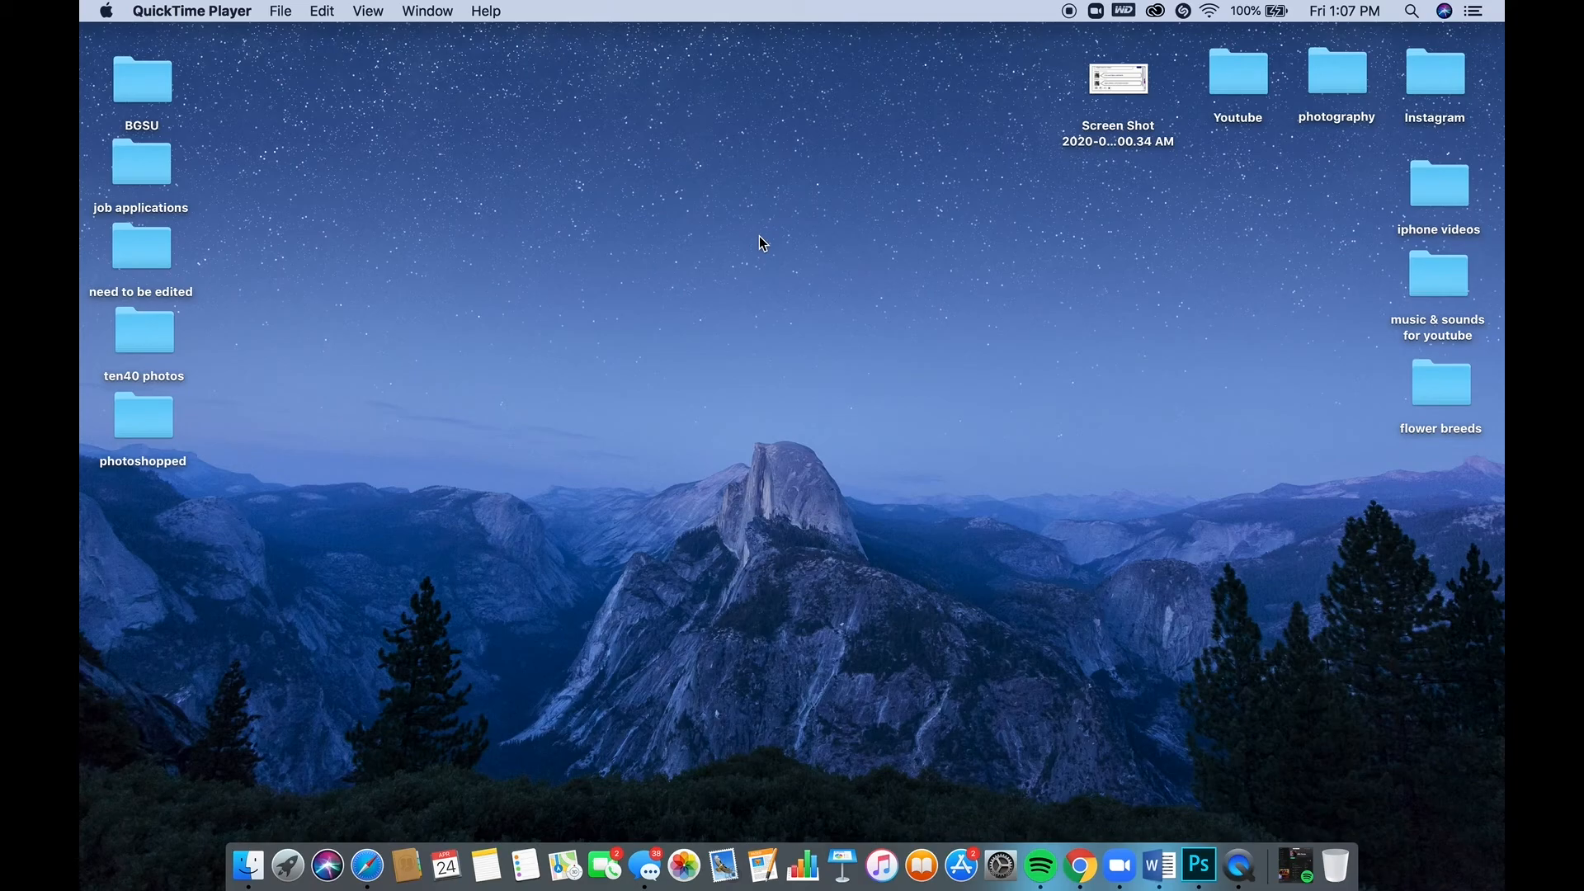
- Switch to Photoshop and create an 8 x 10 inch, 300 ppi RGB document with a white background
left_click(1200, 863)
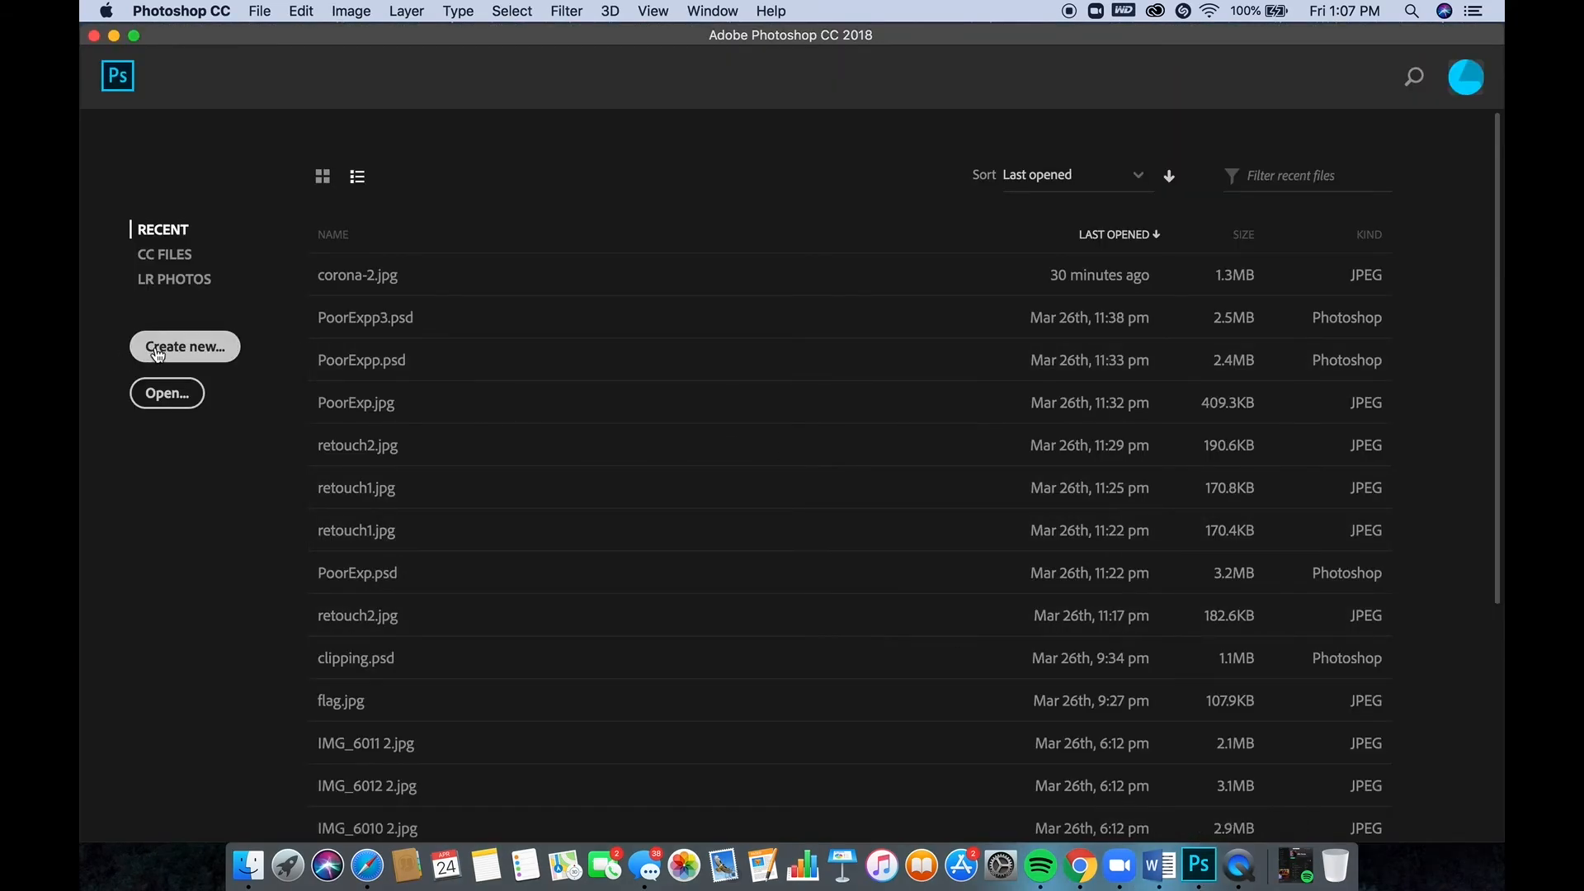
left_click(158, 353)
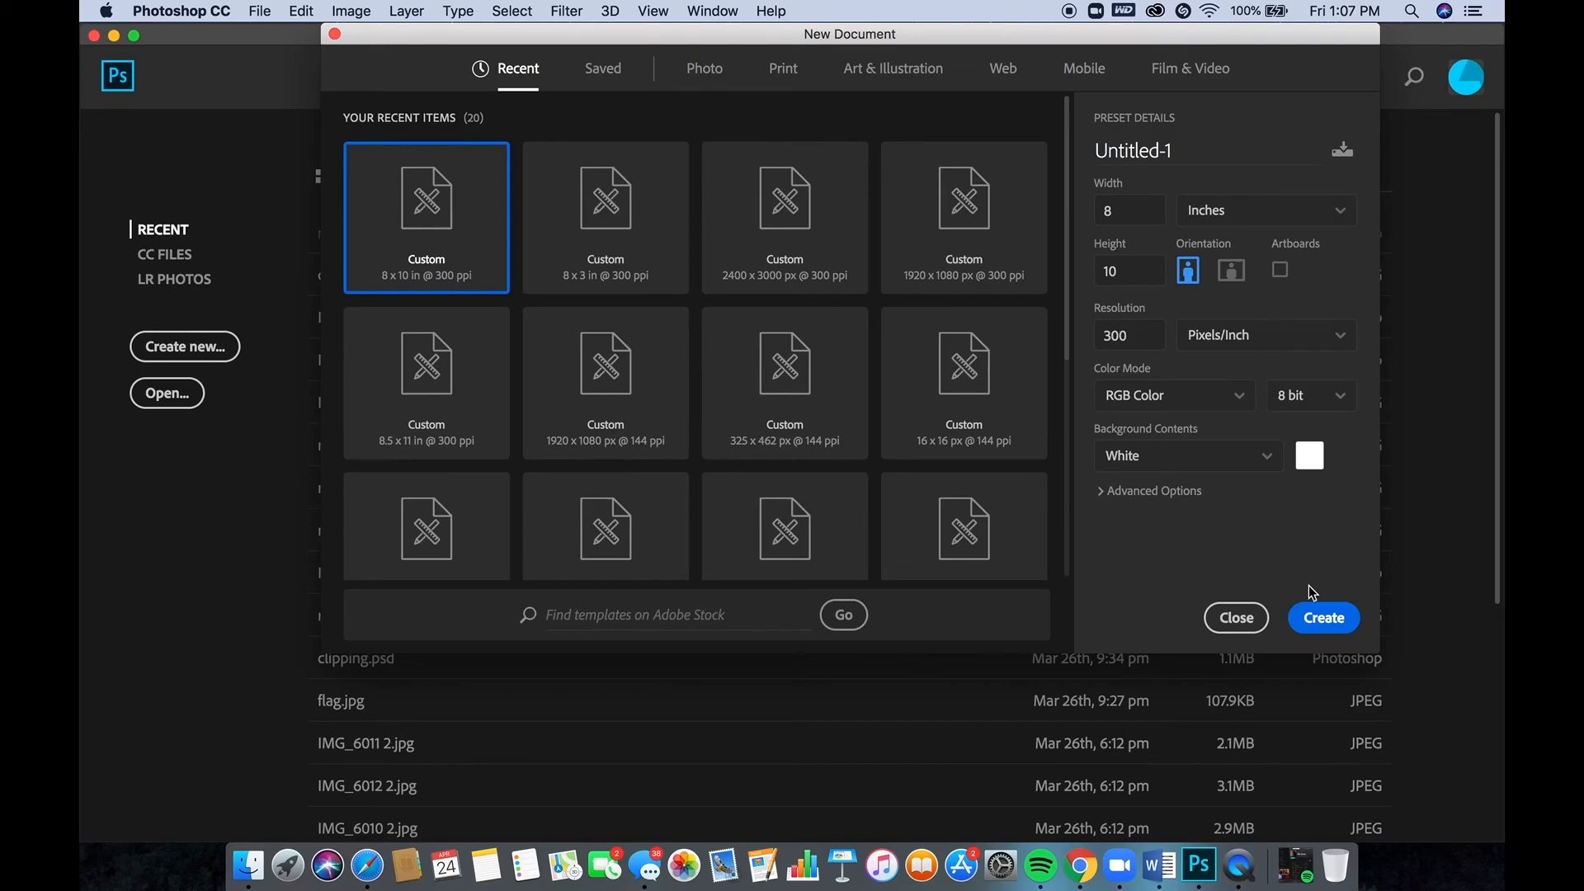
left_click(1313, 620)
scroll(592, 334, "down", 3)
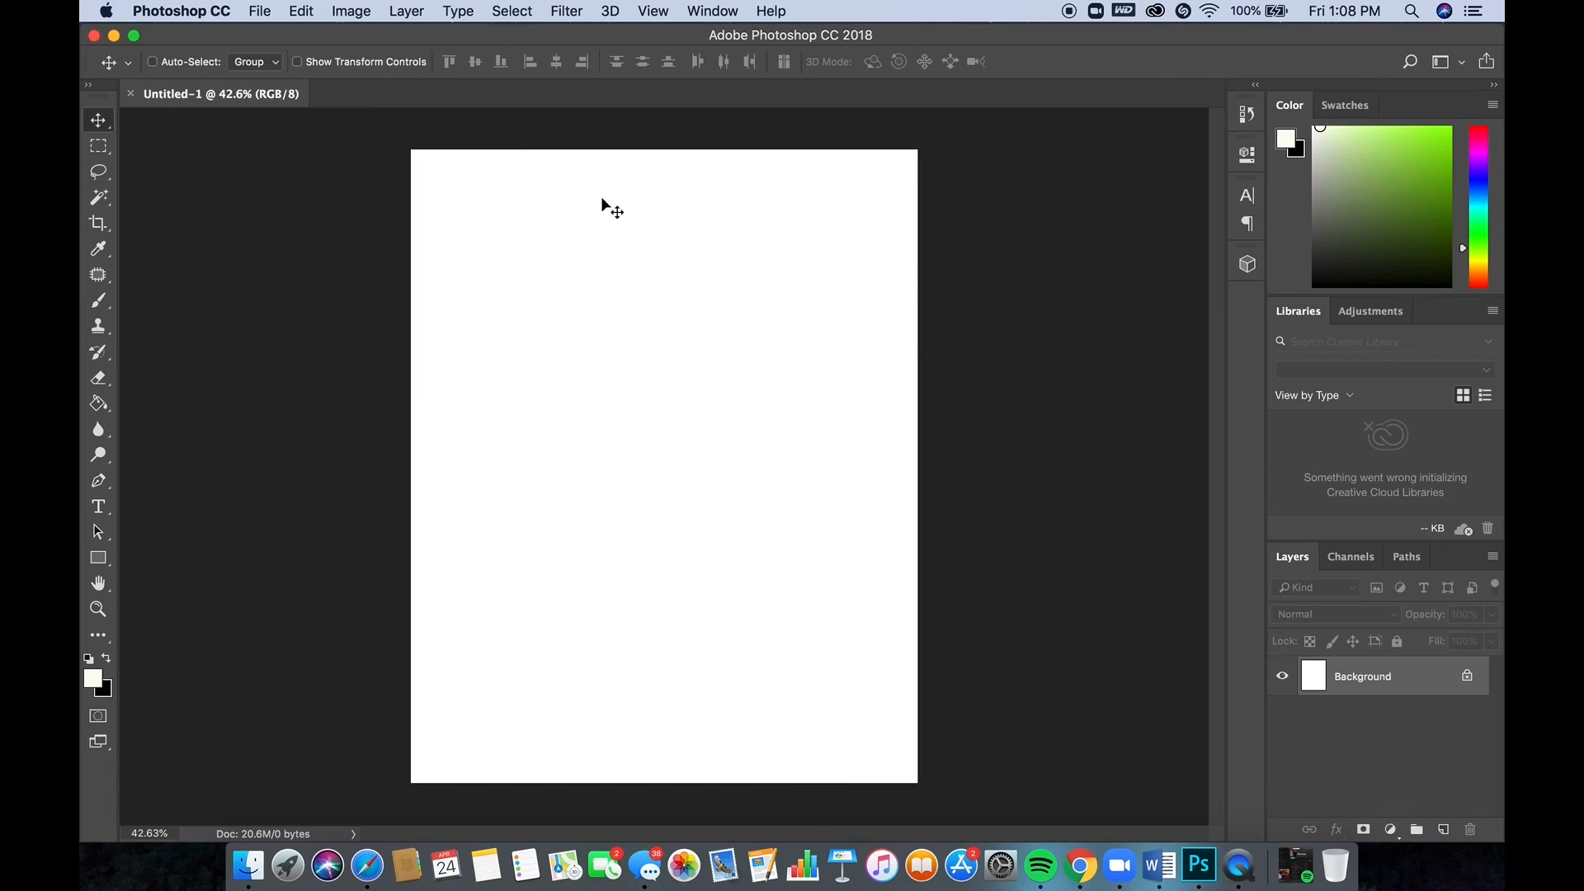
left_click(260, 16)
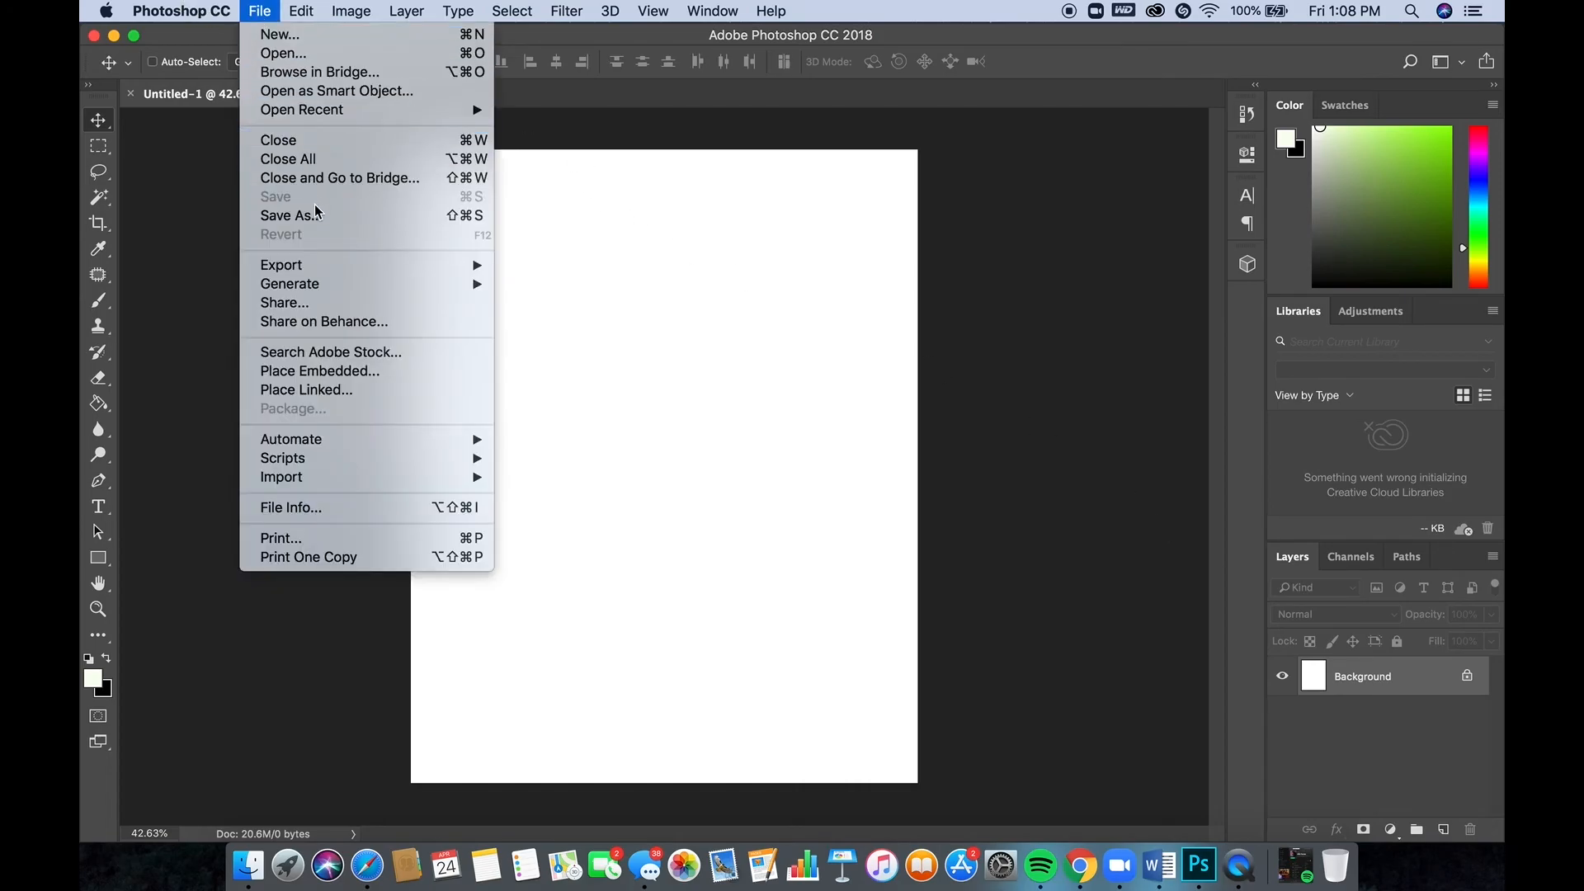
left_click(343, 373)
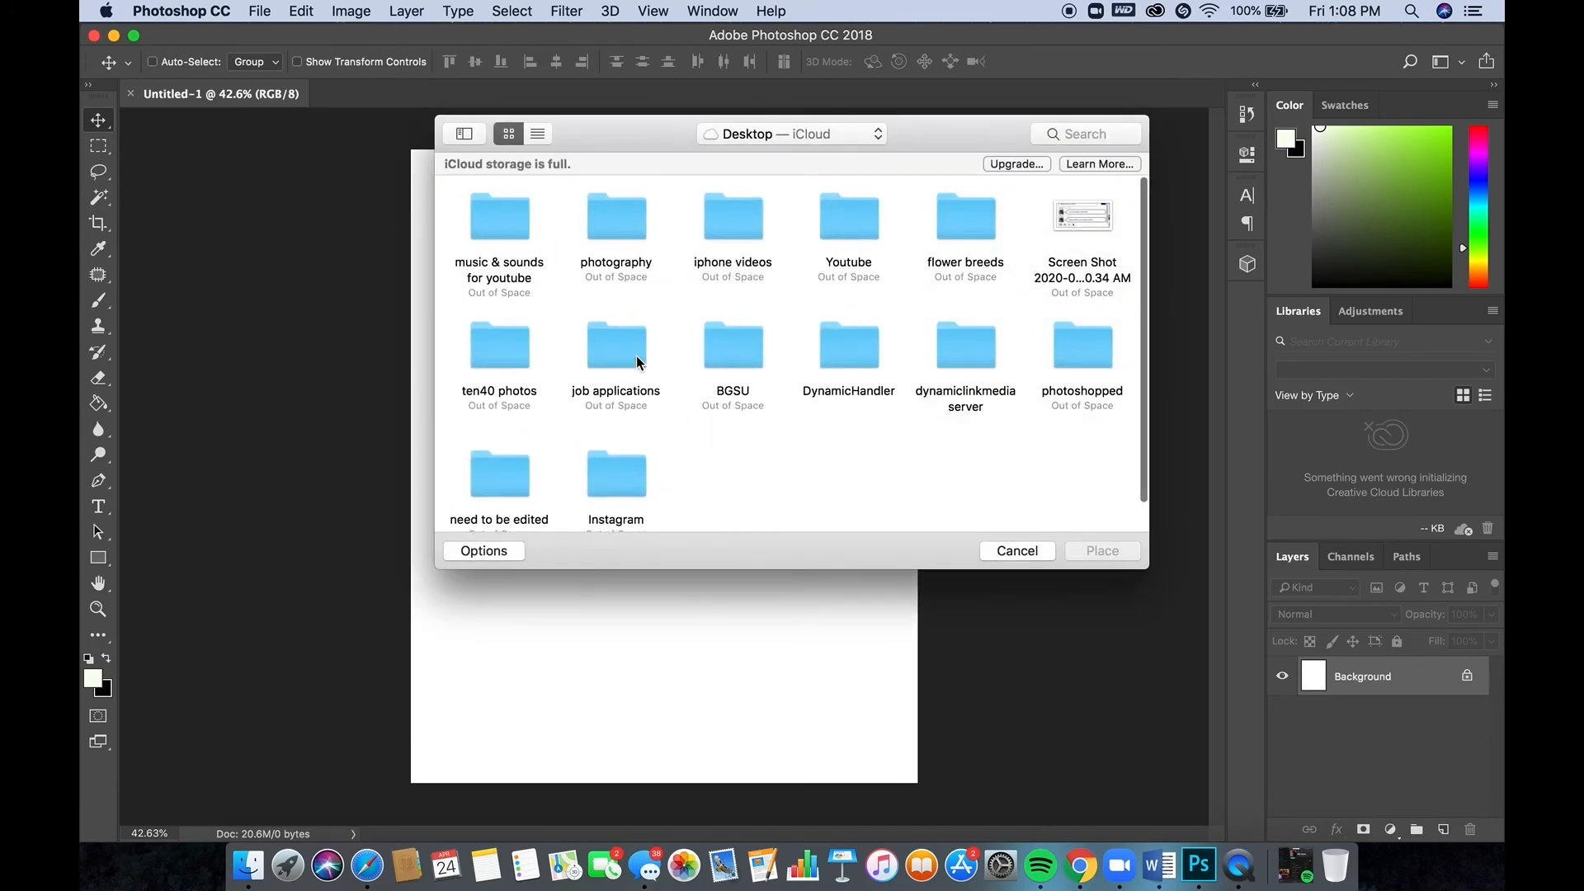
double_click(632, 235)
scroll(788, 363, "down", 15)
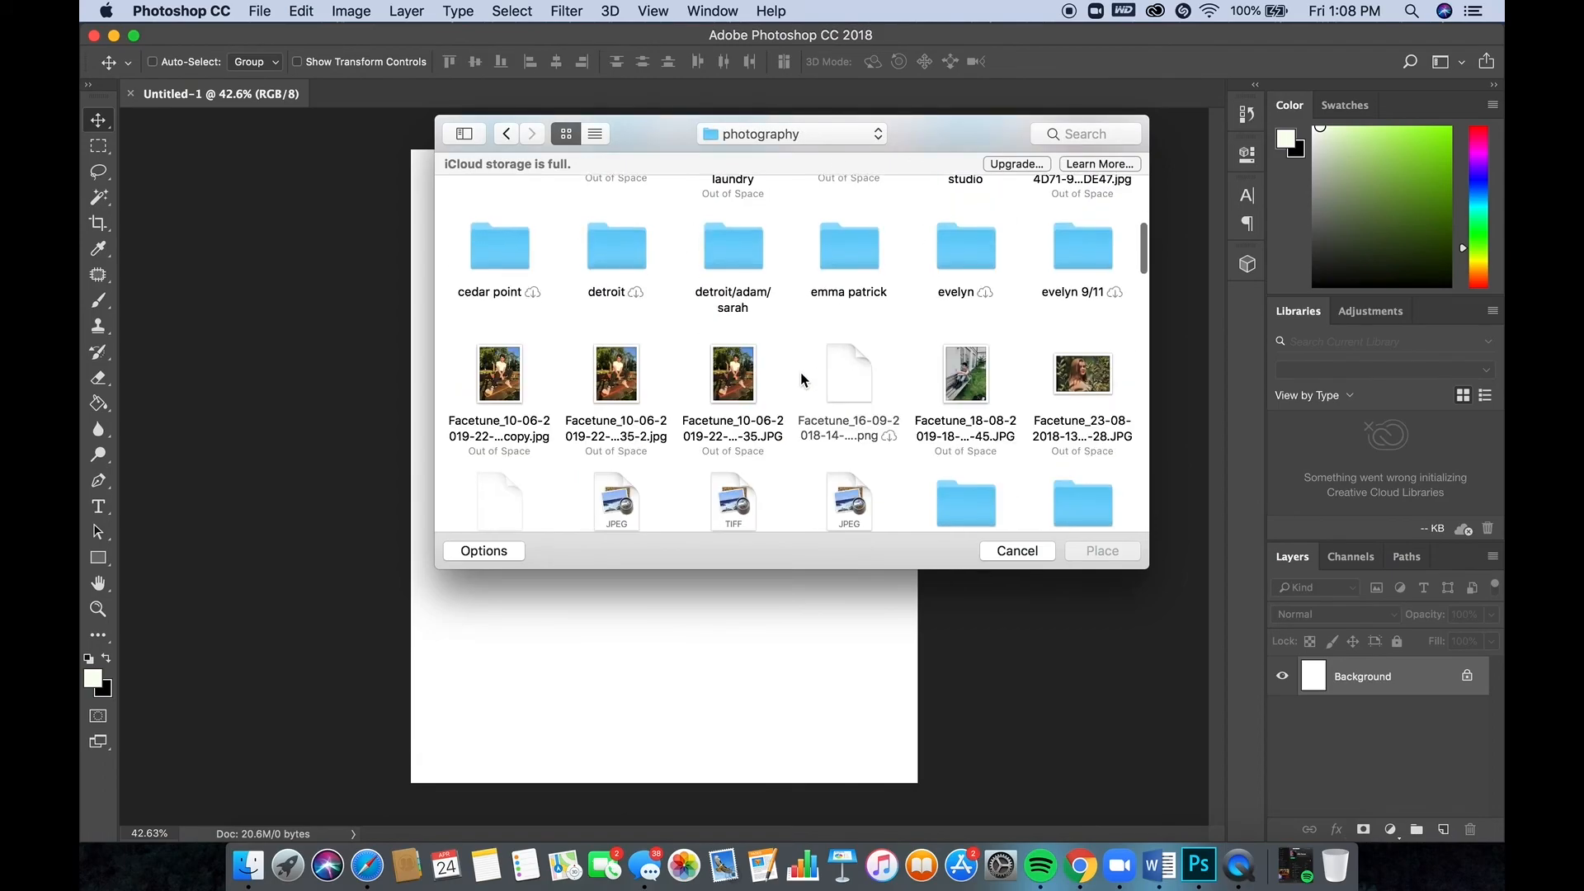
scroll(801, 379, "down", 10)
scroll(800, 380, "up", 6)
scroll(802, 379, "up", 6)
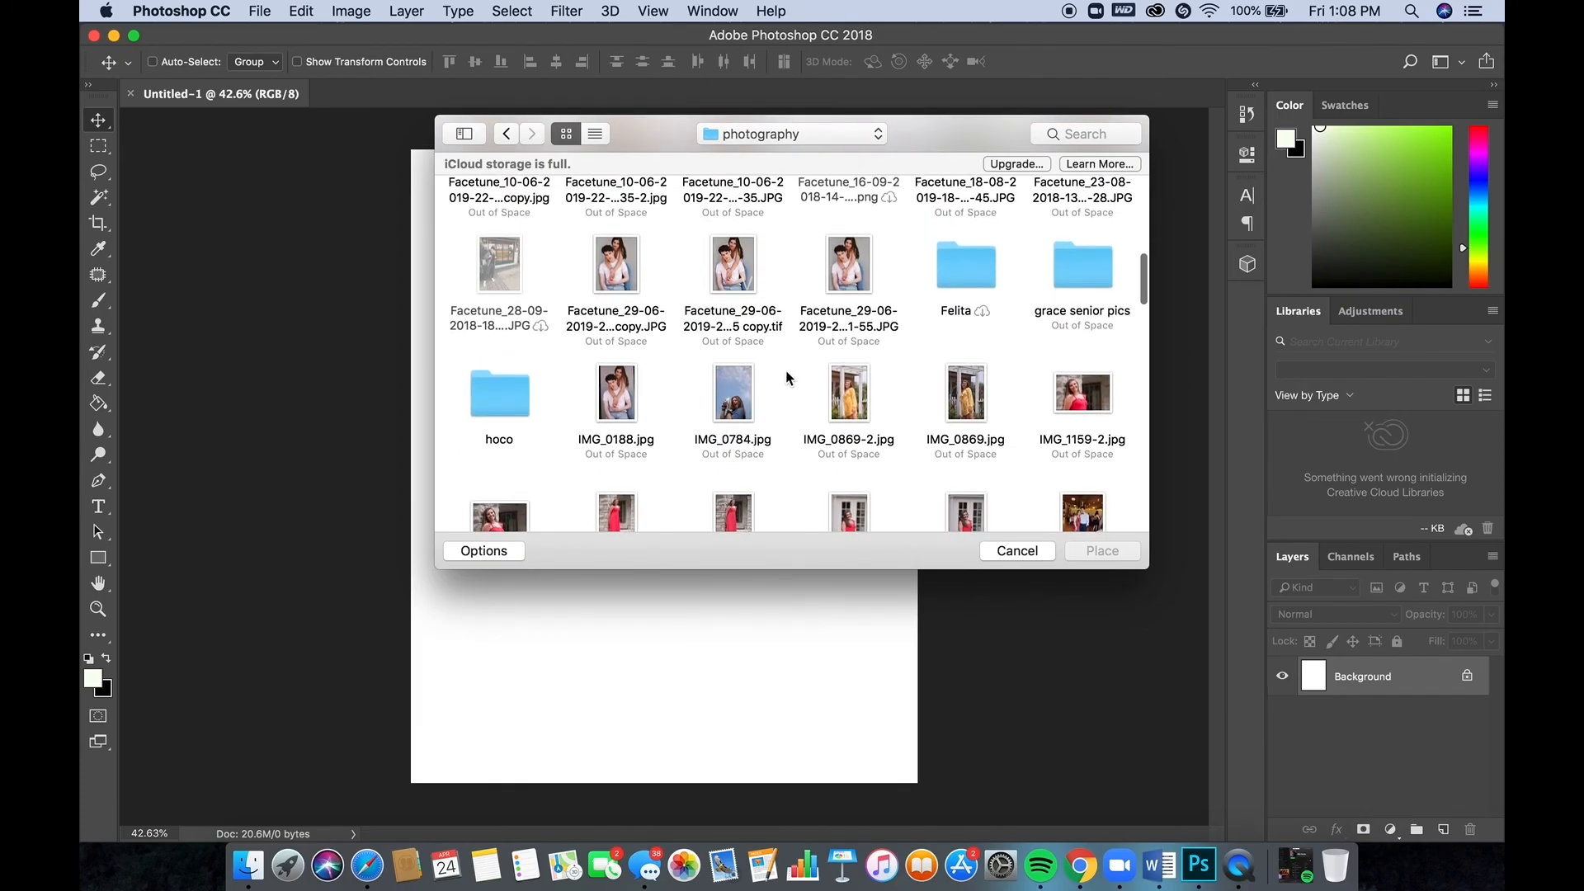
scroll(784, 375, "up", 2)
scroll(784, 373, "up", 1)
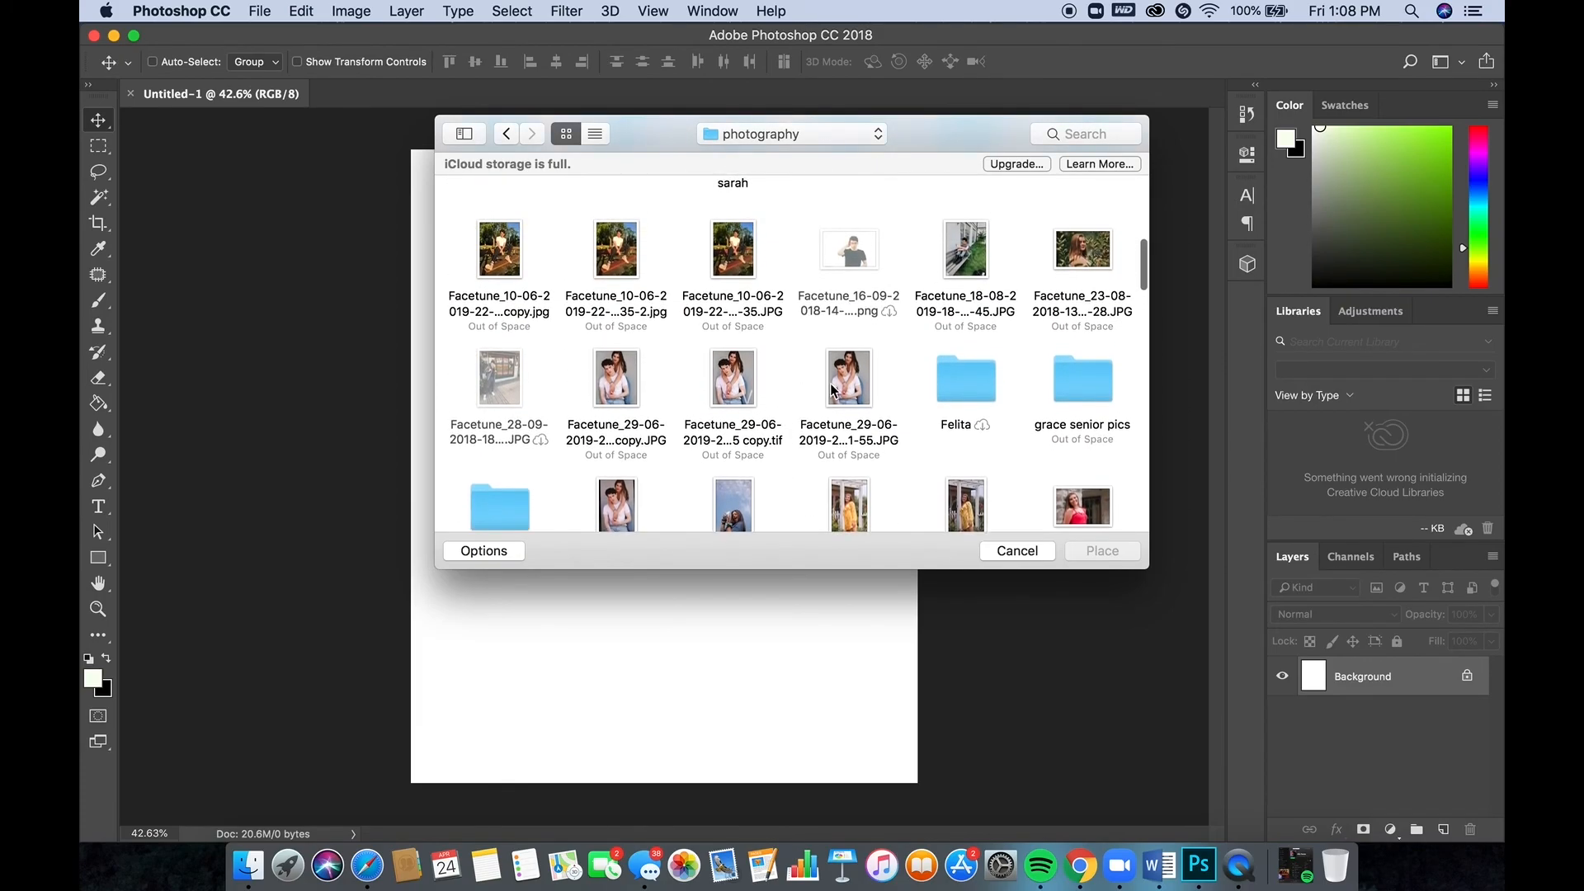
left_click(847, 392)
left_click(1085, 551)
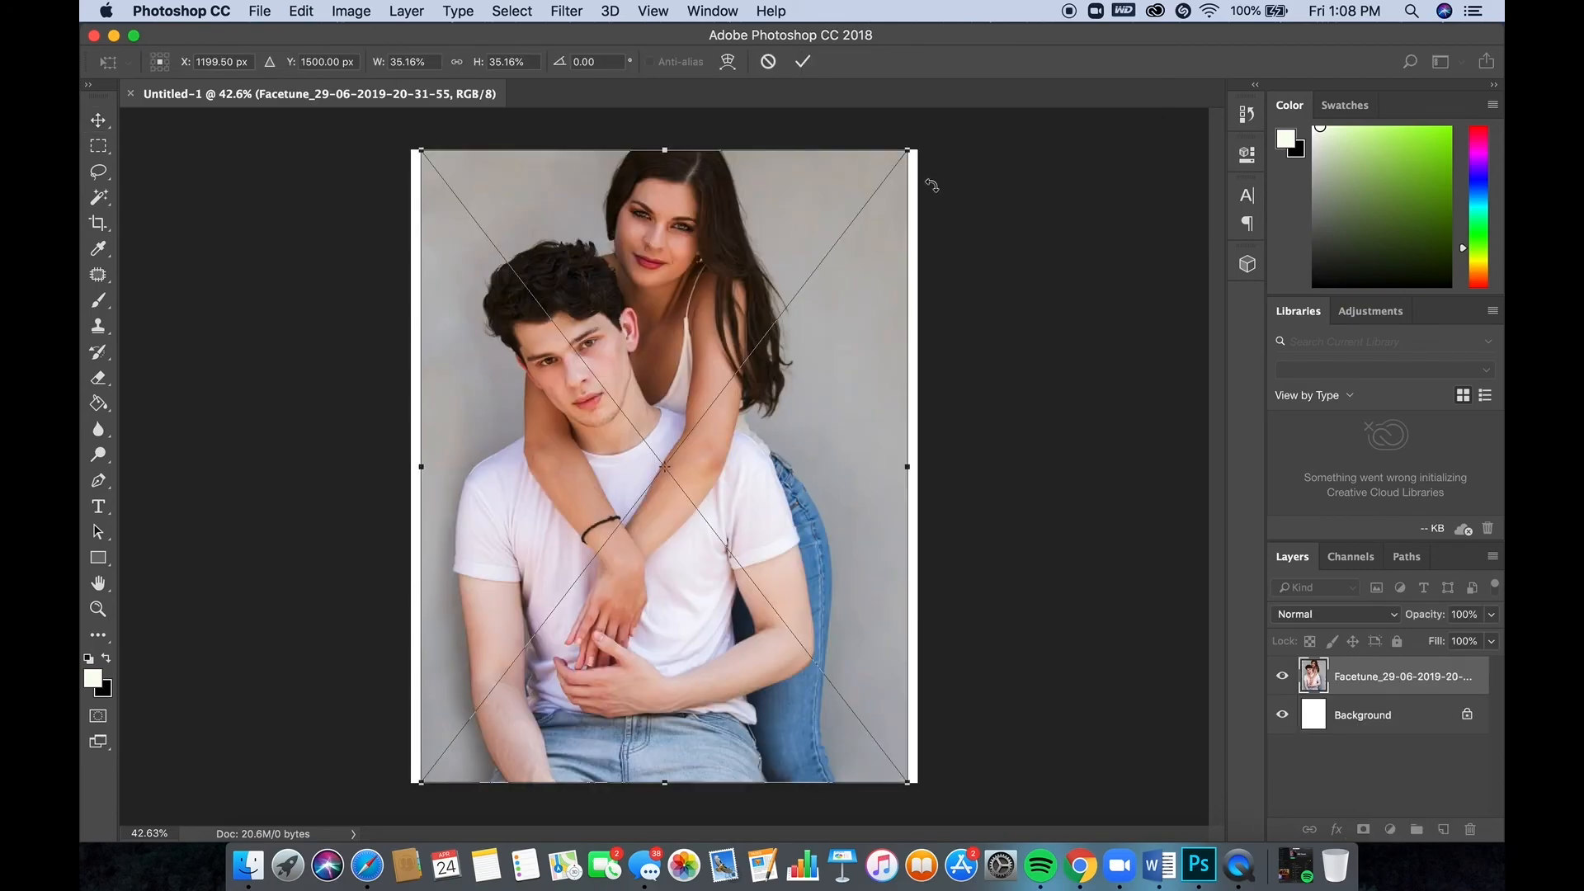
- Scale the placed portrait to about 20.71% and centre it on the canvas
left_click_drag(908, 151, 703, 404)
left_click_drag(637, 467, 739, 344)
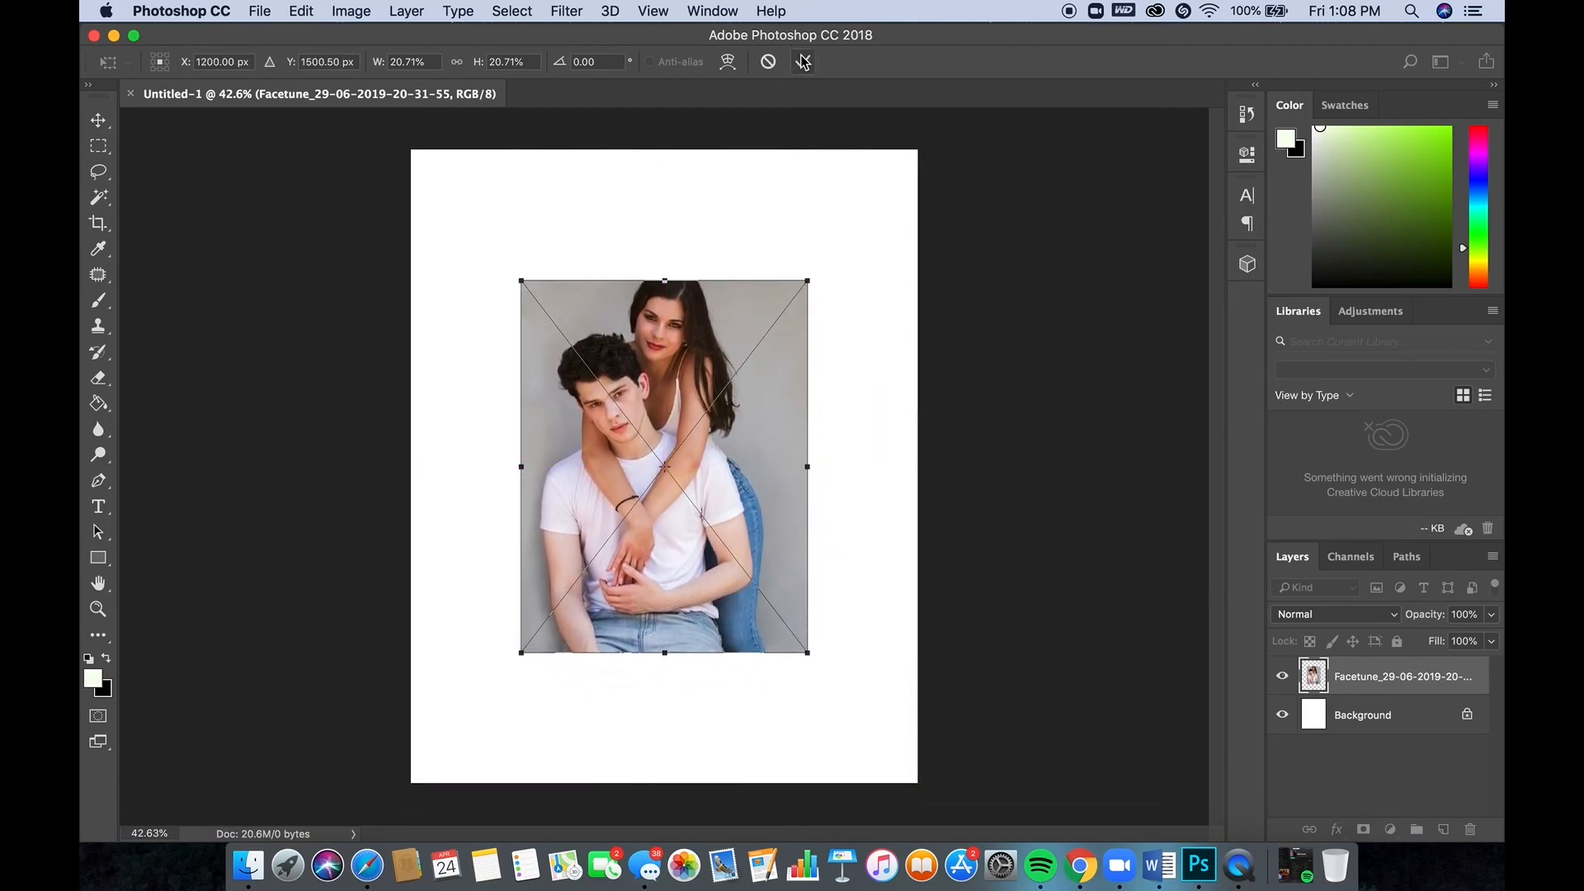
left_click(803, 62)
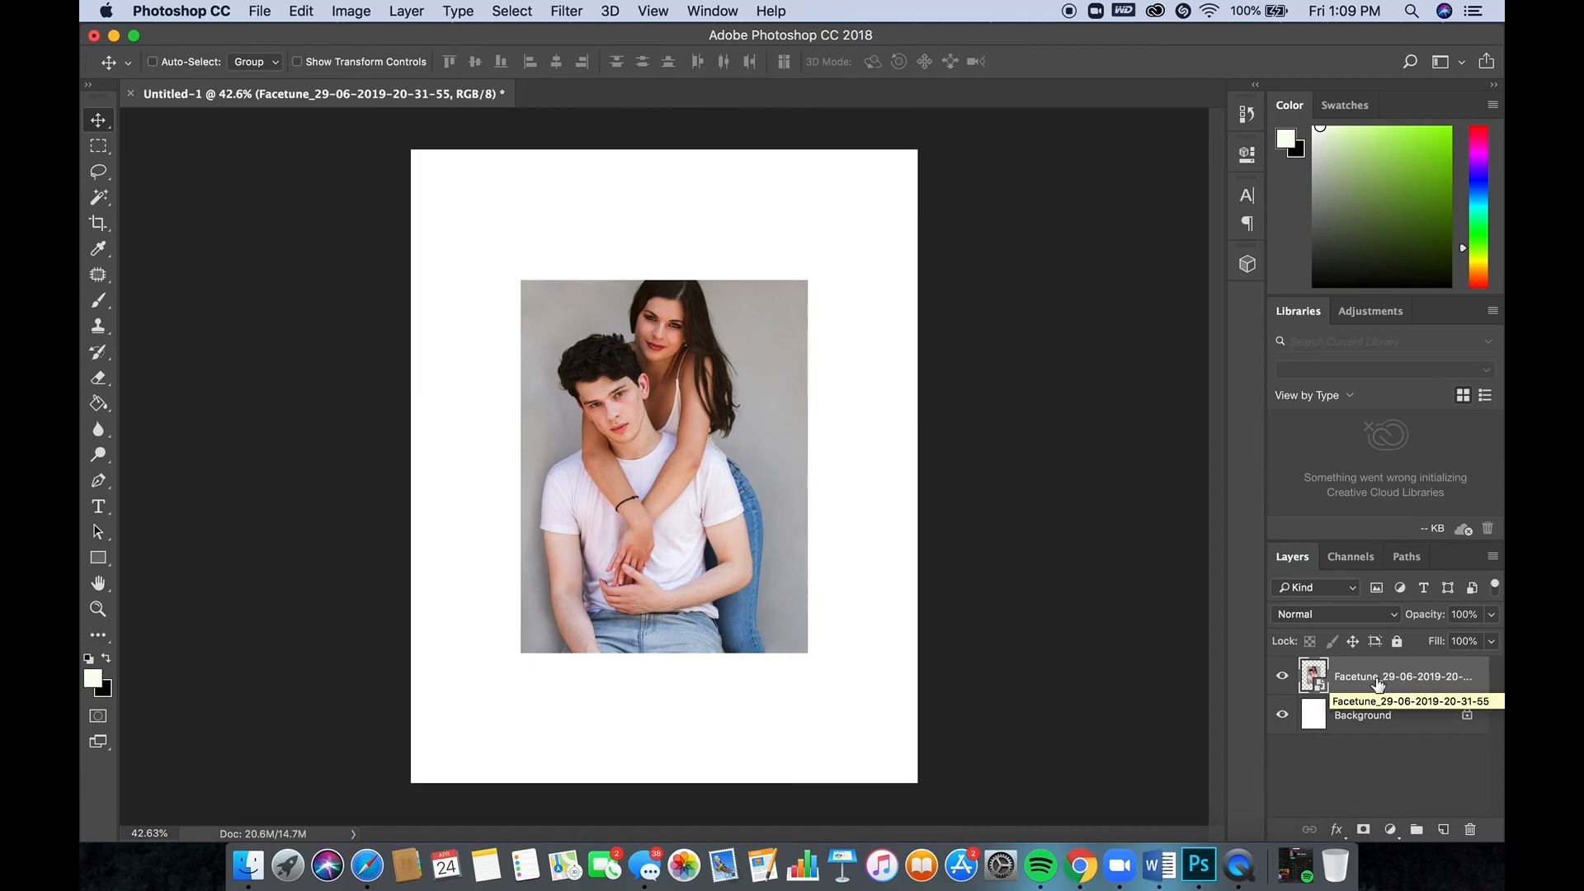
- Rename the portrait's layer as photo
double_click(1376, 678)
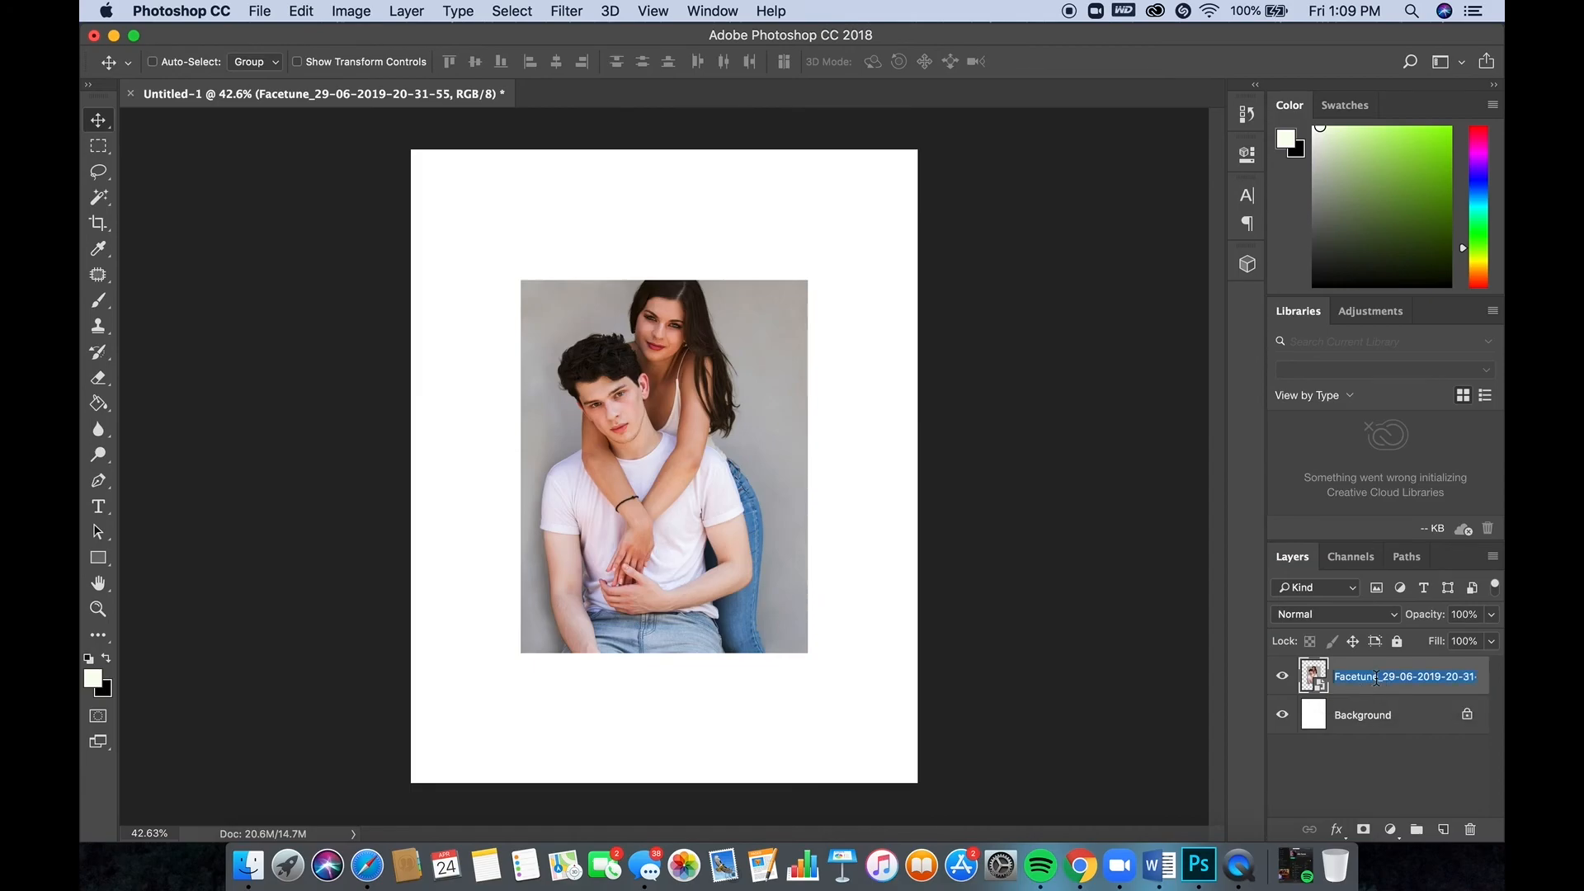
type("photo")
key("Return")
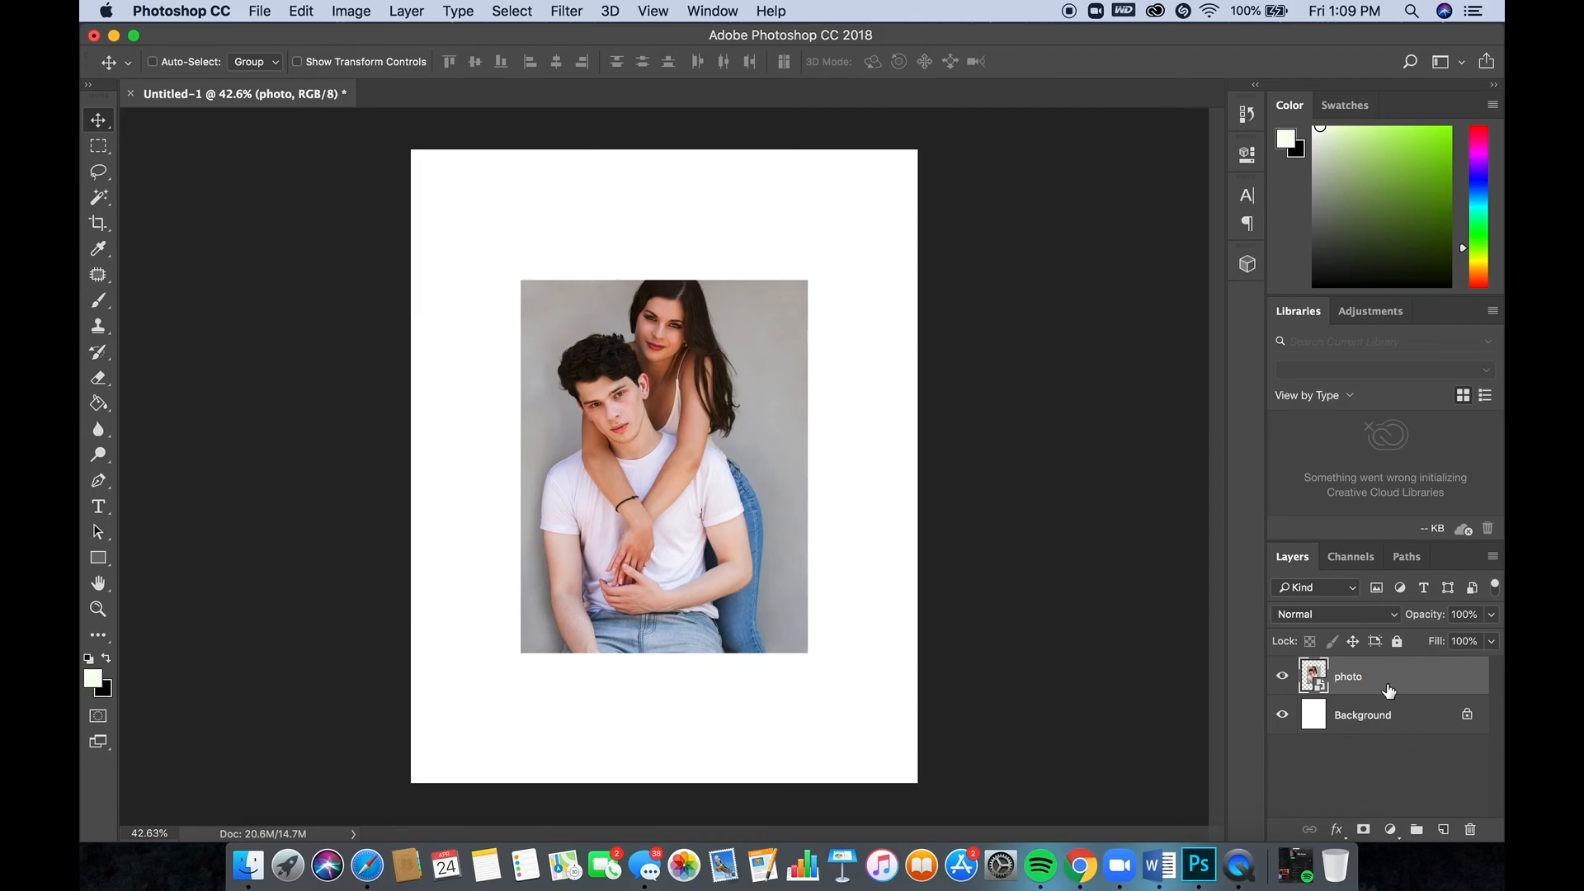
- Enlarge the photo layer with Free Transform and position it so it covers the whole canvas
mouse_move(1389, 690)
left_mouse_down()
mouse_move(1357, 730)
mouse_move(1357, 763)
mouse_move(1366, 679)
mouse_move(1395, 778)
mouse_move(1383, 659)
left_mouse_up()
key("super+r")
key("super+r")
key("super+t")
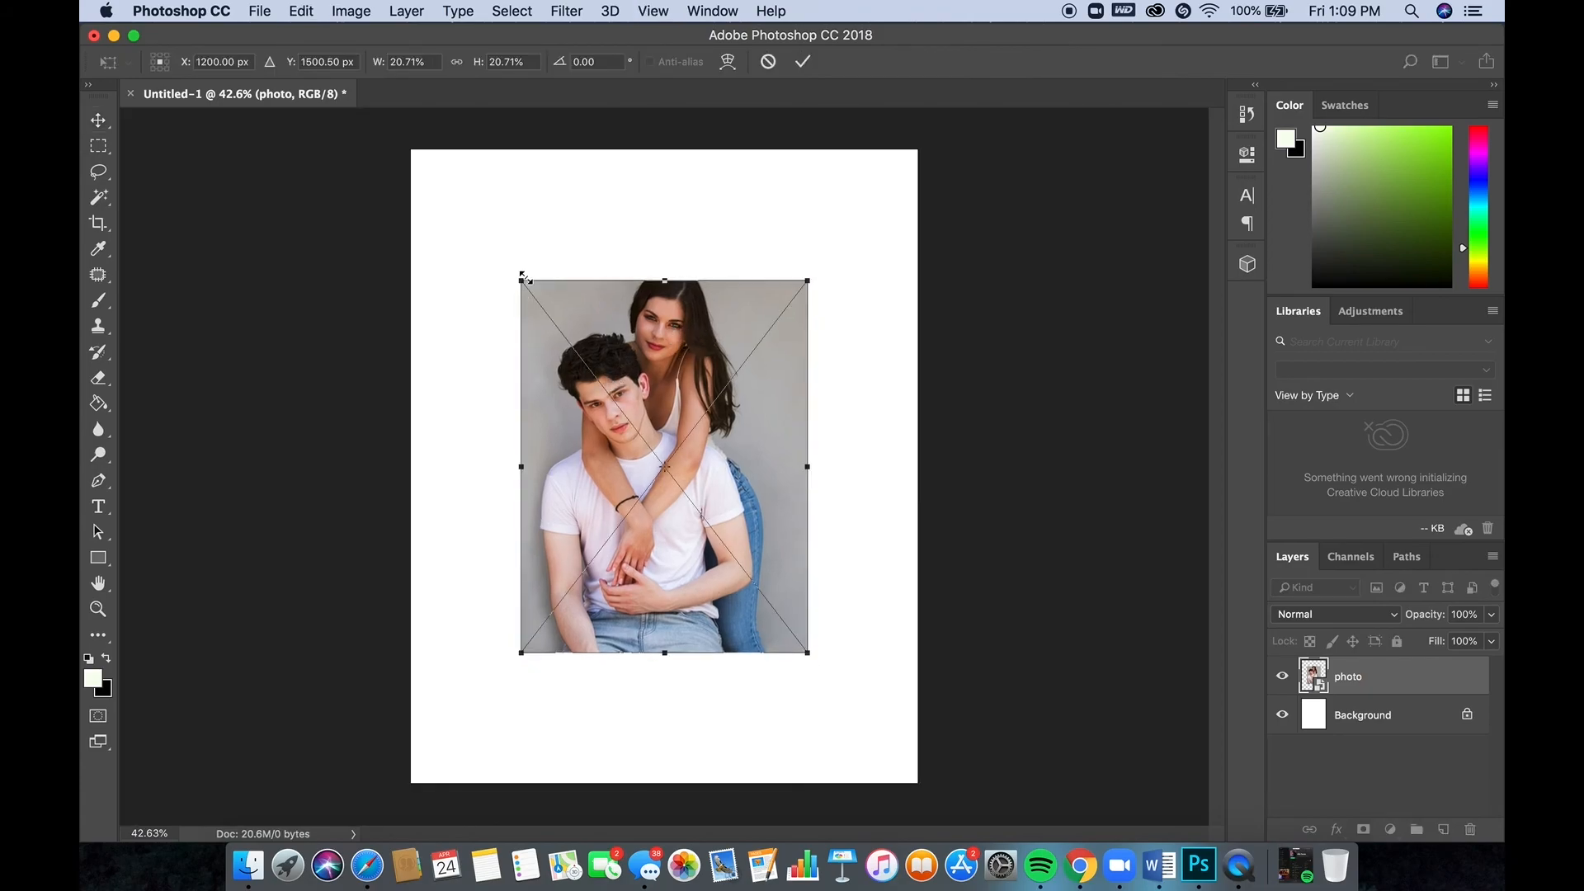
left_click_drag(523, 279, 353, 64)
left_click_drag(545, 366, 595, 398)
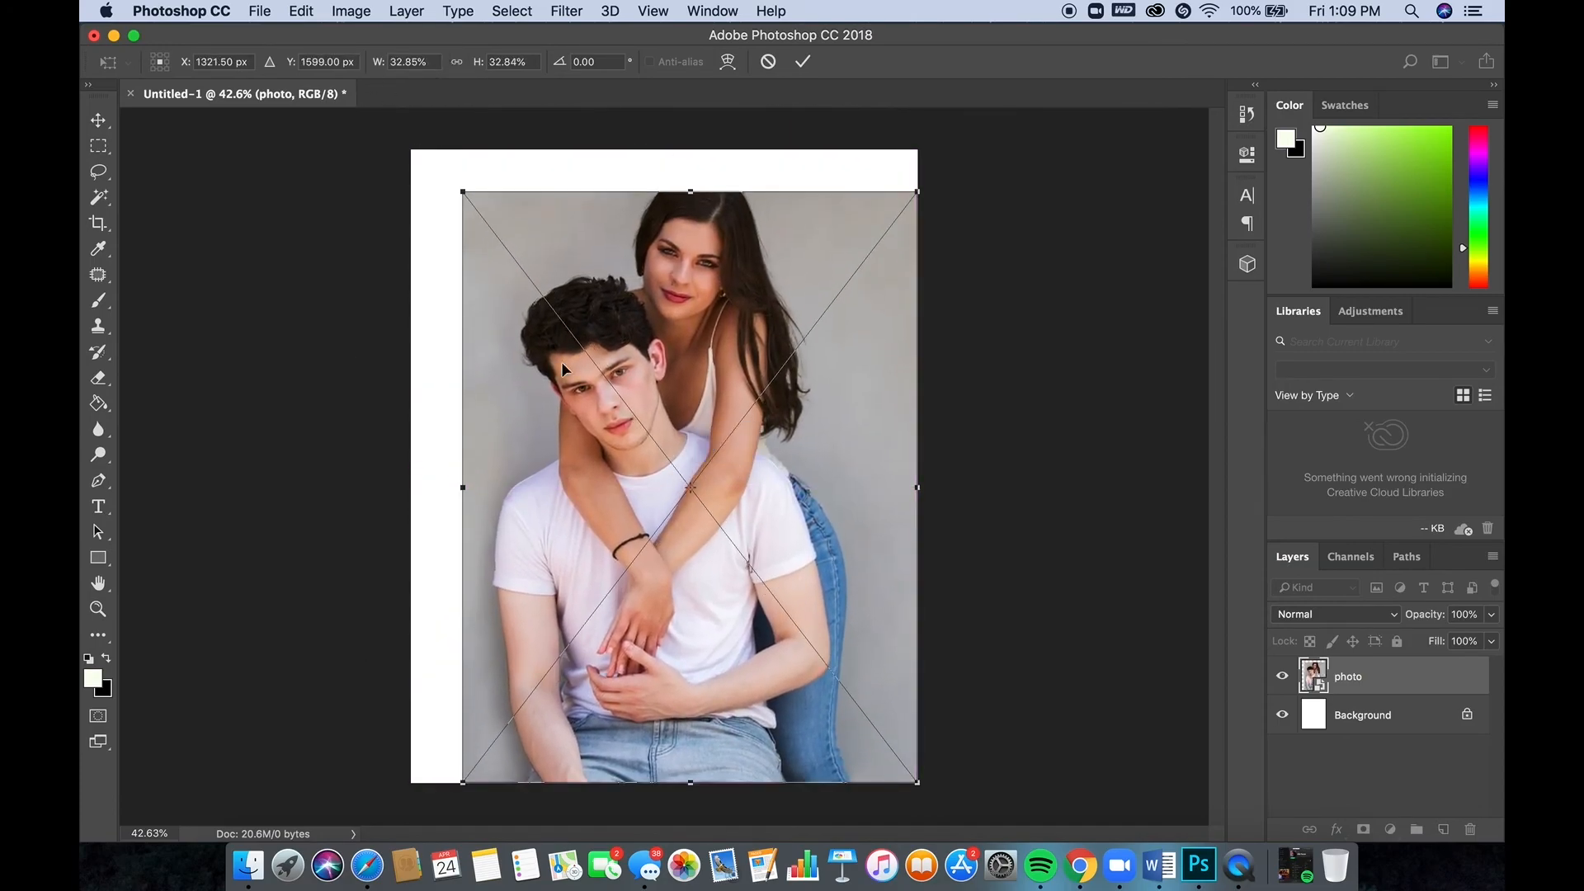
left_click_drag(463, 192, 411, 125)
left_click(803, 61)
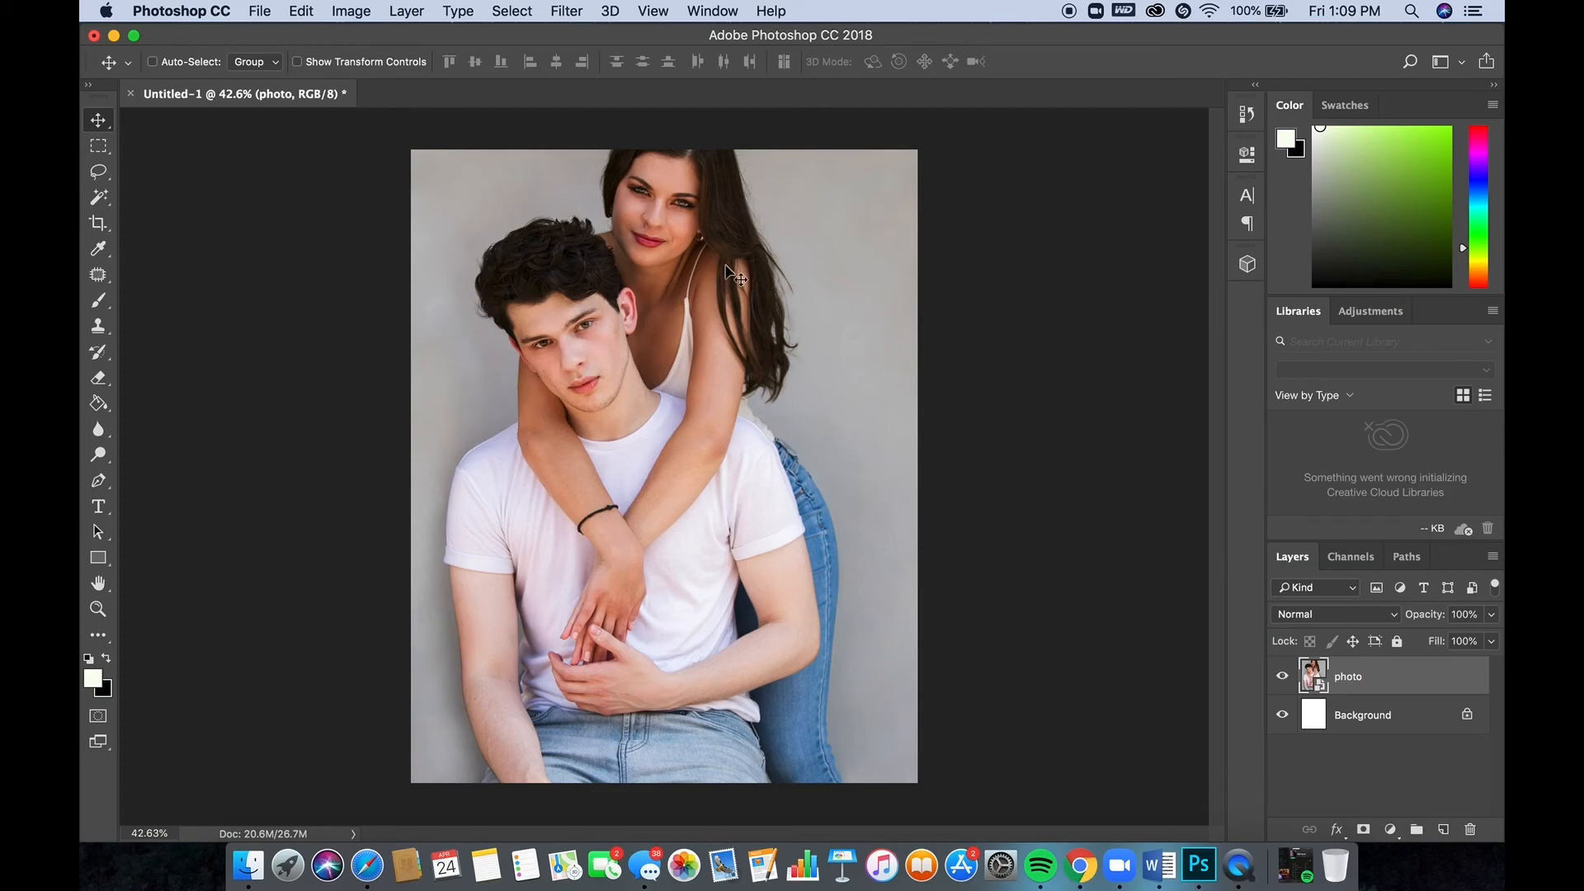
- Draw a wide text box across the middle of the portrait and enter the couple's first names joined by an ampersand
left_click(99, 507)
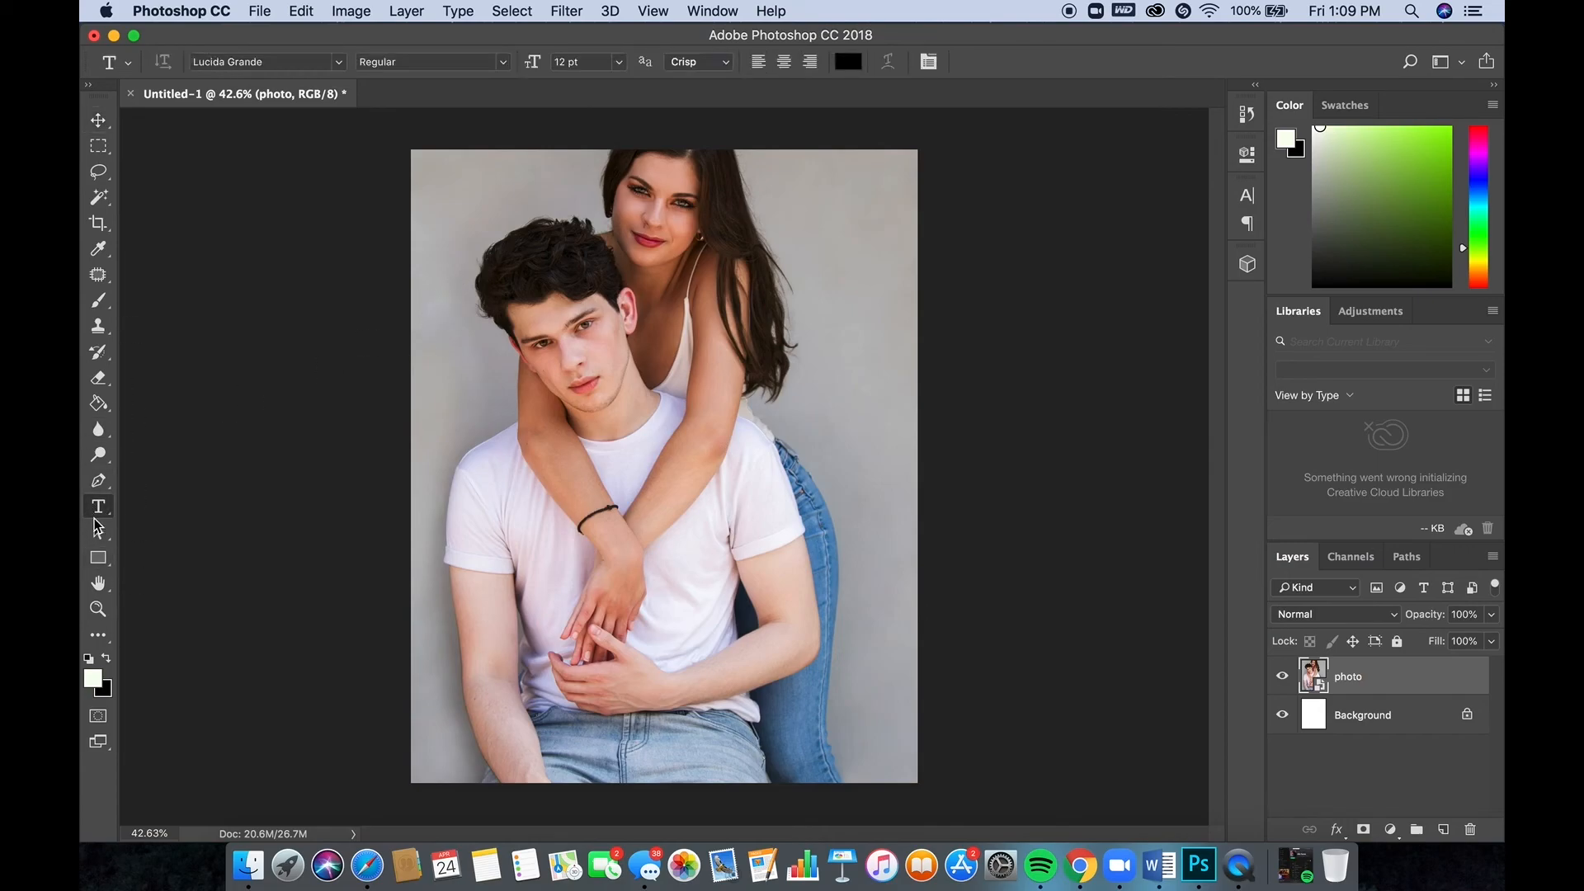
left_click_drag(456, 341, 868, 567)
type("Noah & Anna")
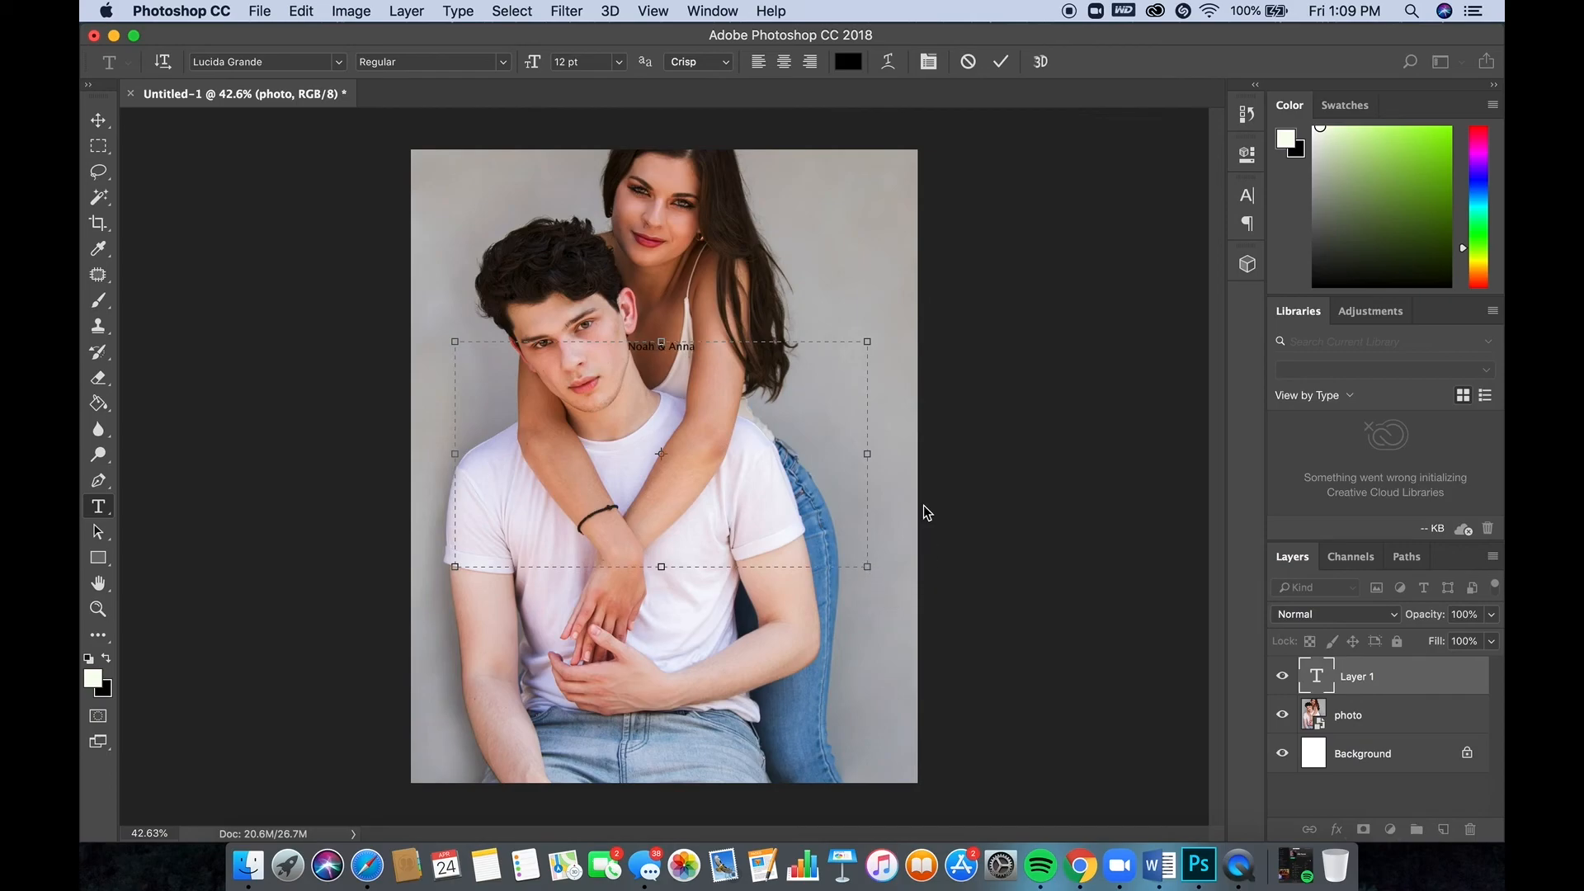
- Set the couple's names text to 72 pt and colour it white (#ffffff)
left_click_drag(746, 385, 573, 339)
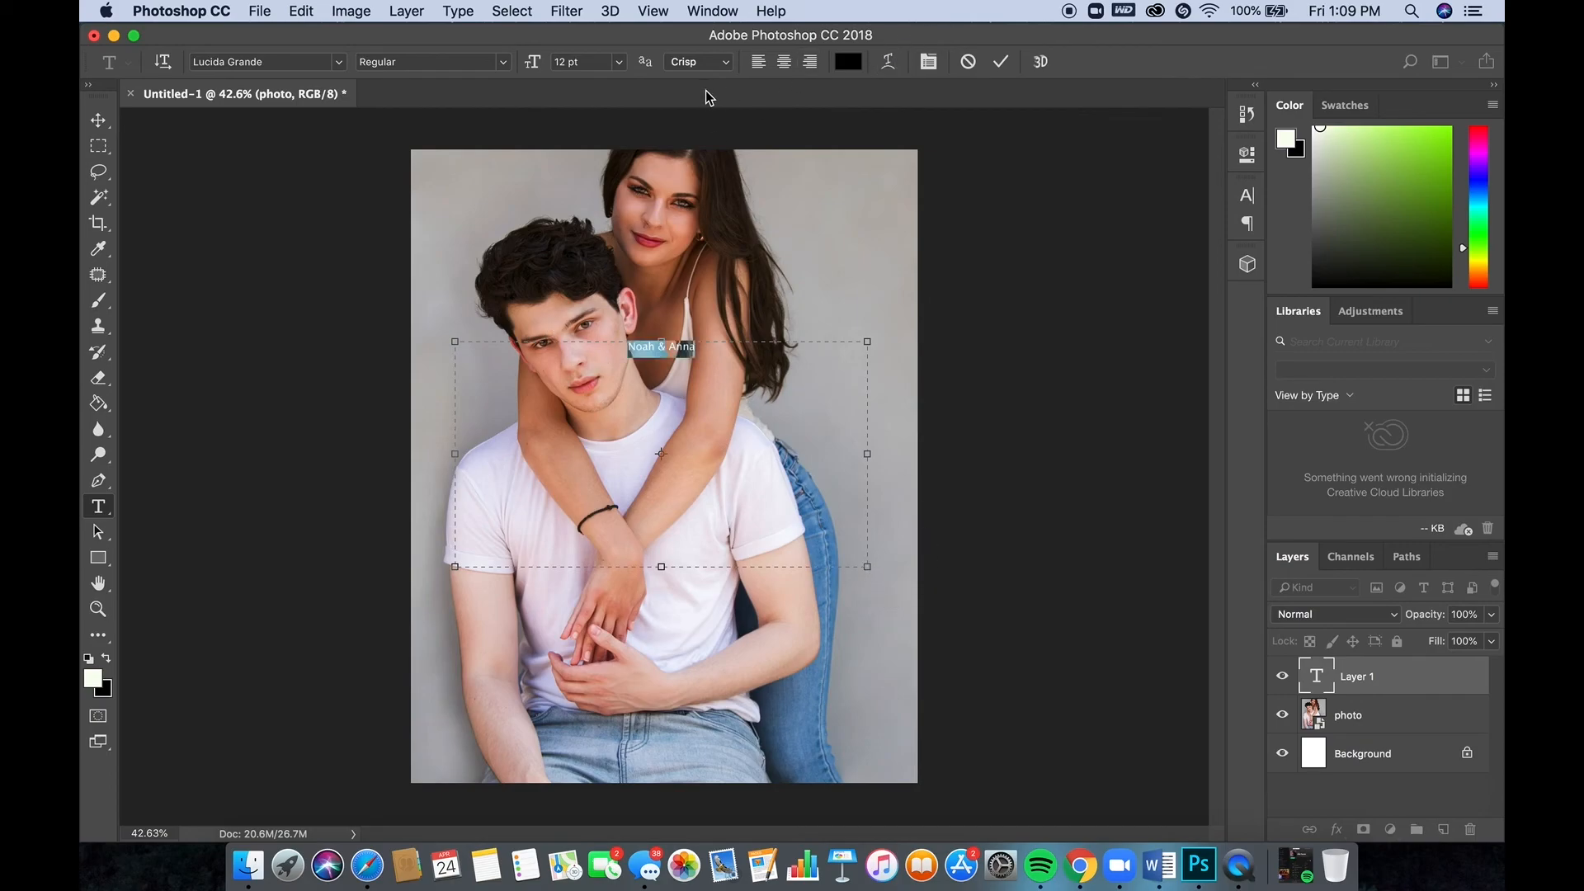
left_click(618, 62)
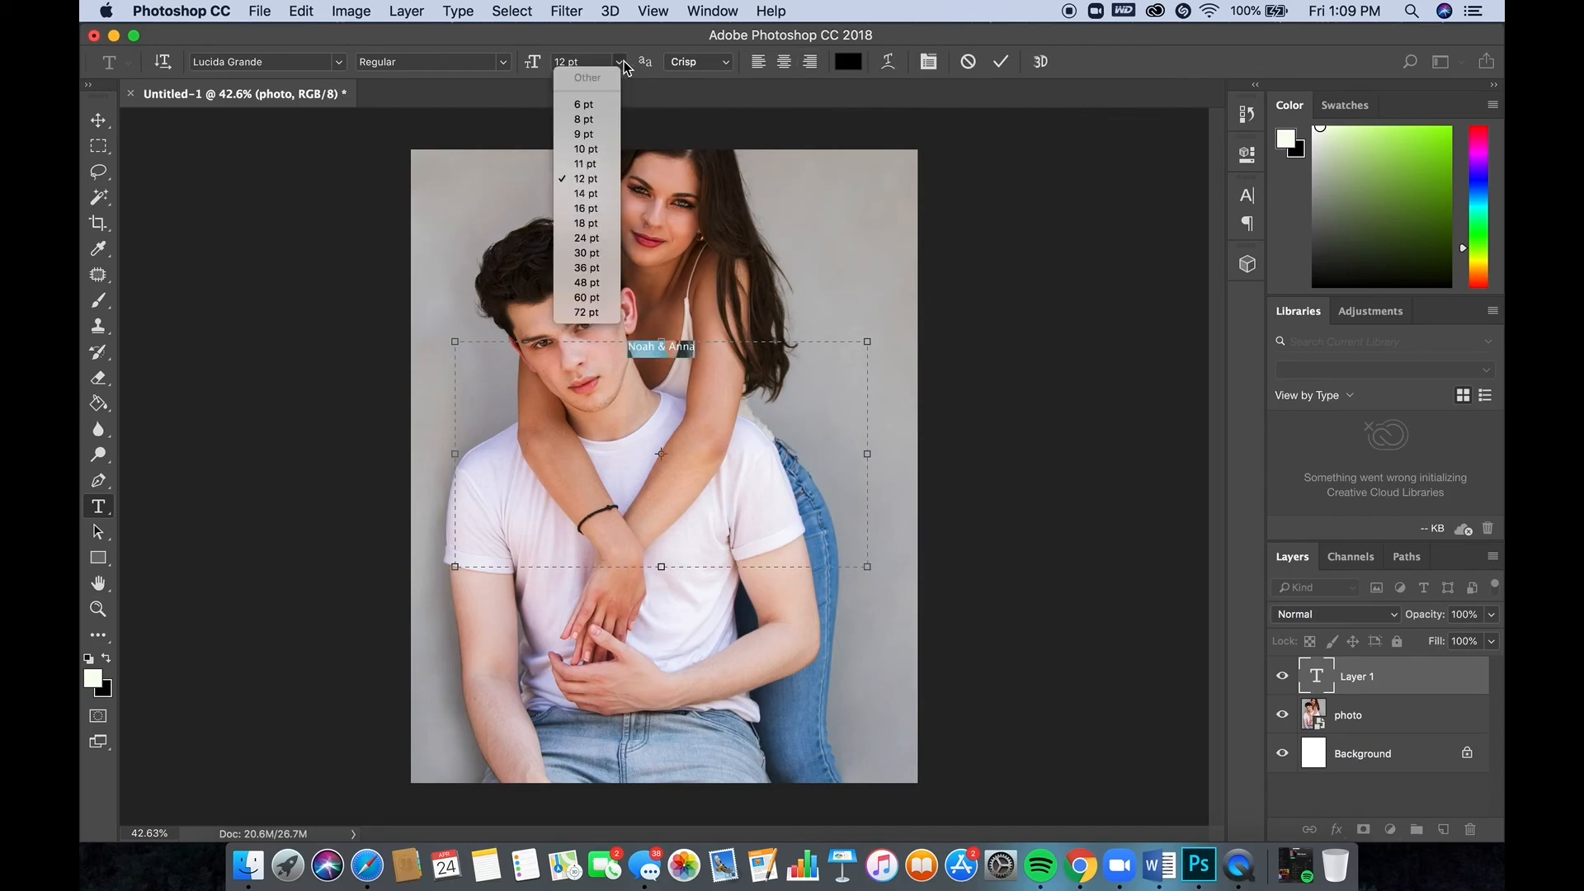
left_click(586, 311)
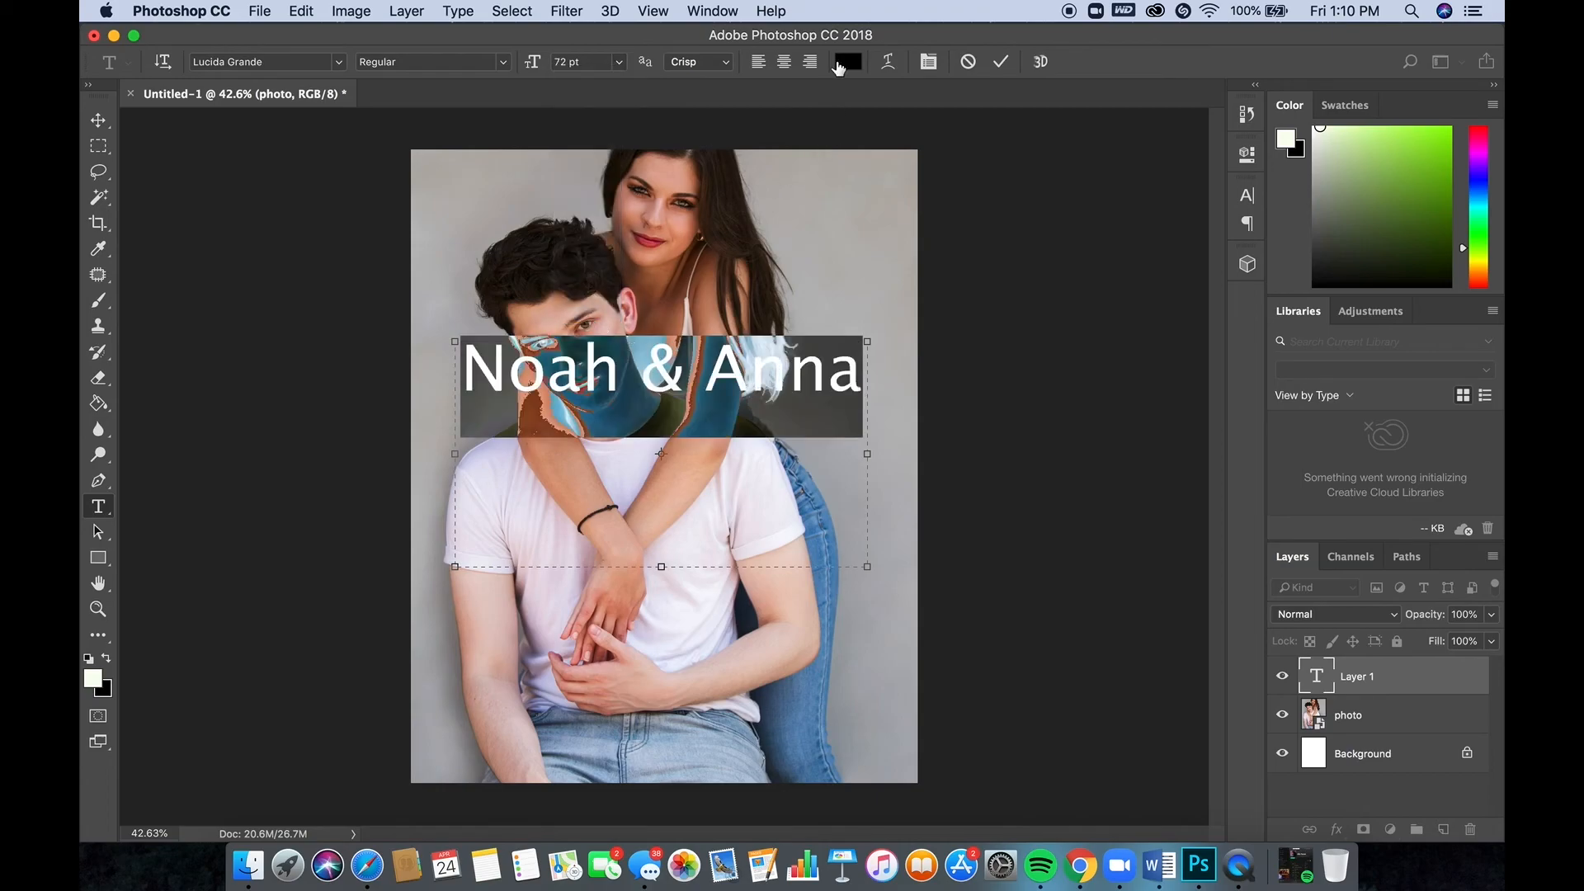
left_click(846, 67)
left_click_drag(953, 450, 881, 307)
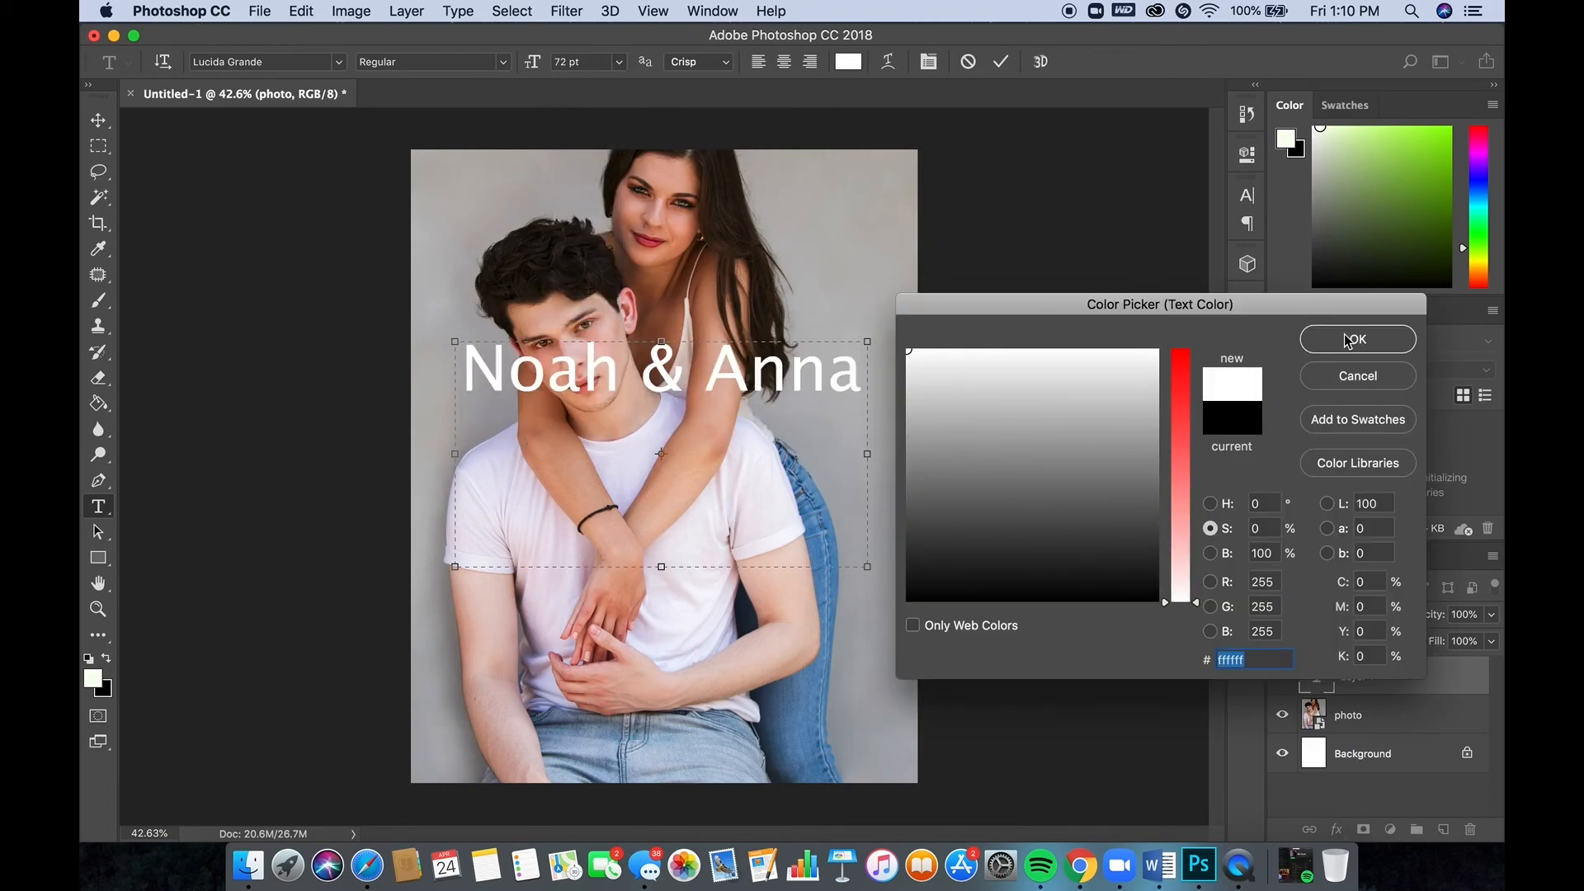
left_click_drag(1053, 408, 1018, 439)
left_click(1358, 339)
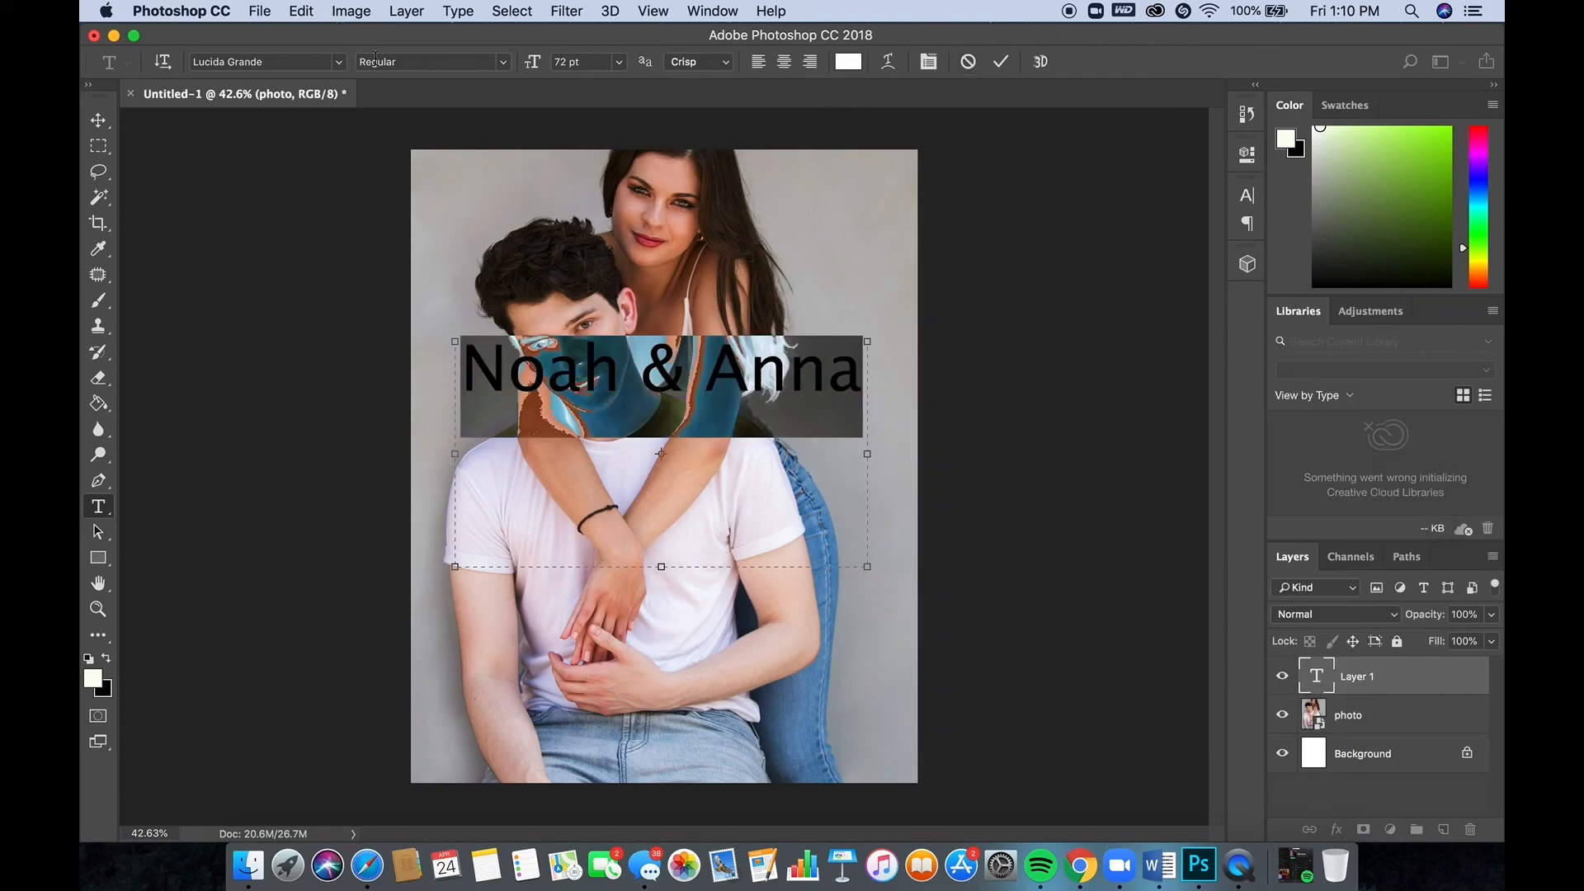
- Change the names text's font to Futura Bold and commit the text
left_click(340, 63)
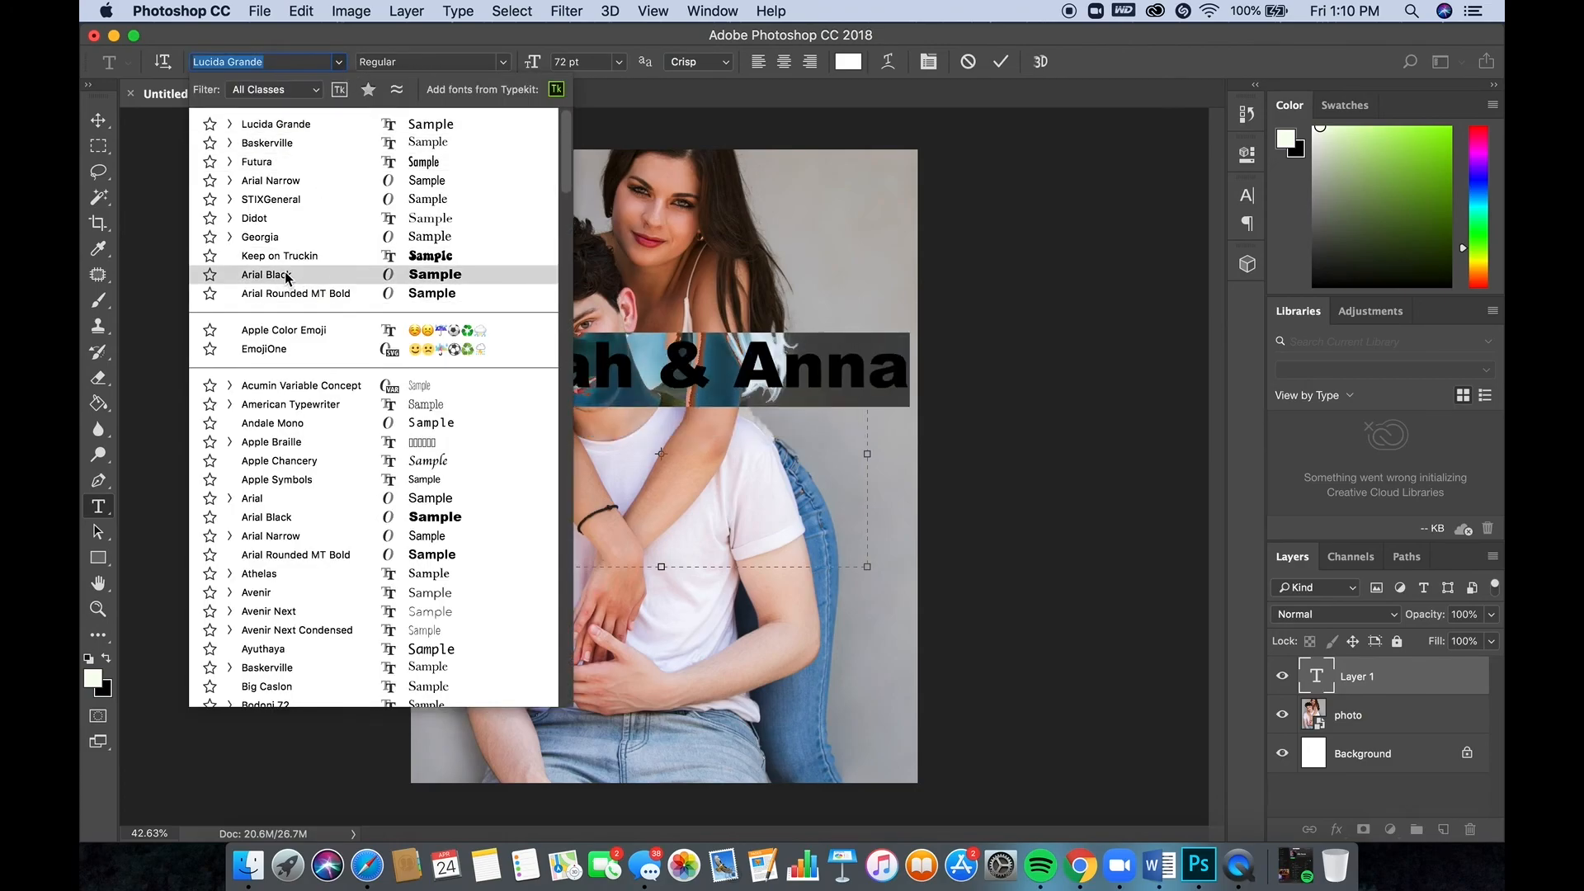
left_click(230, 163)
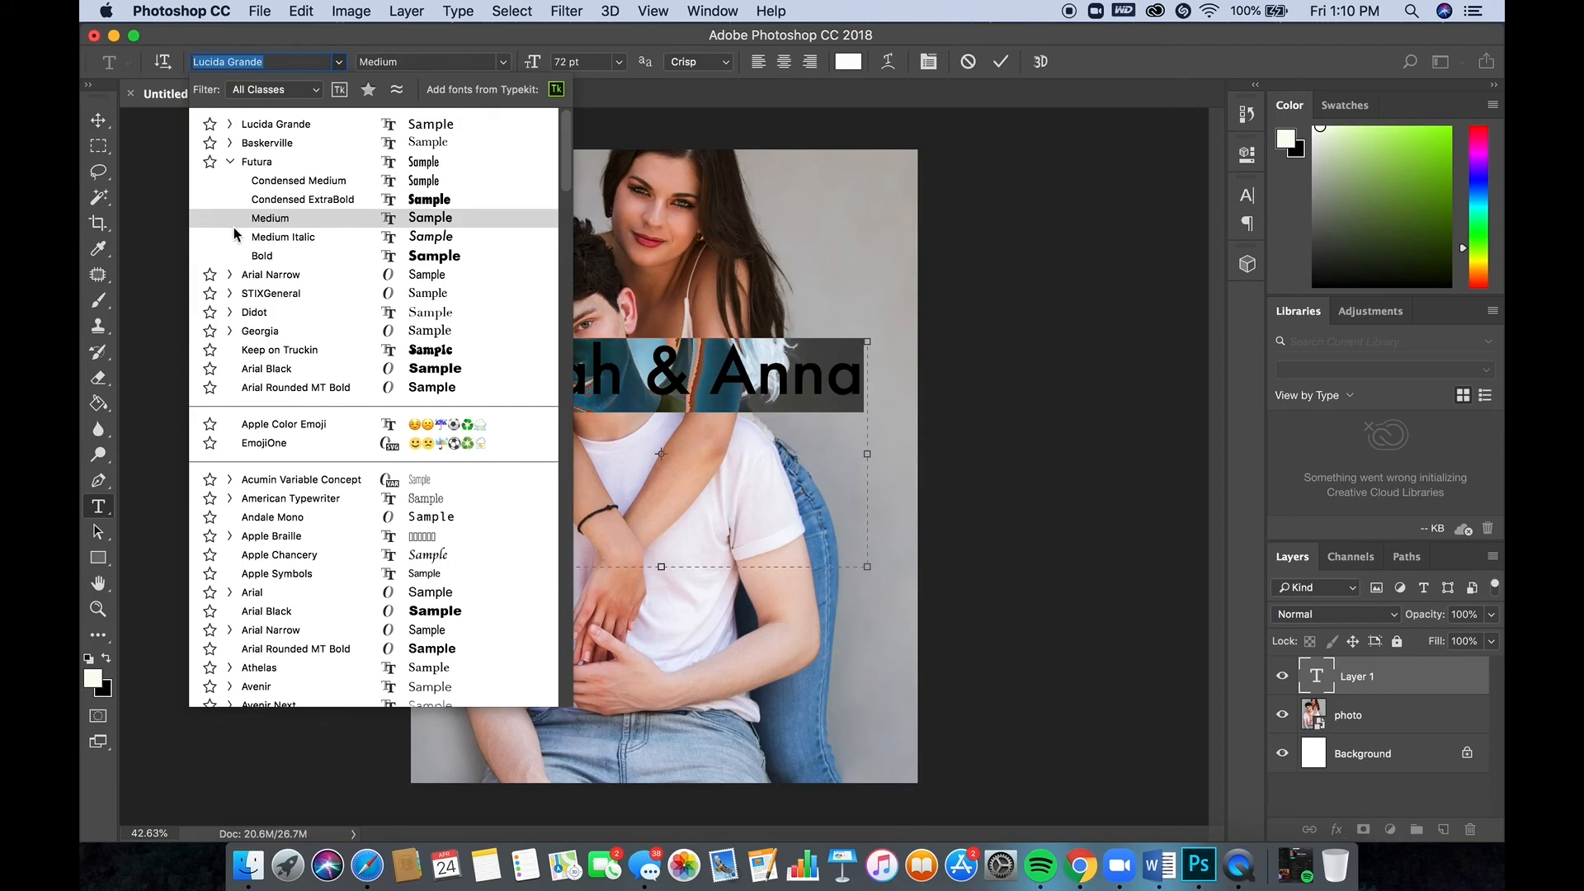
left_click(239, 257)
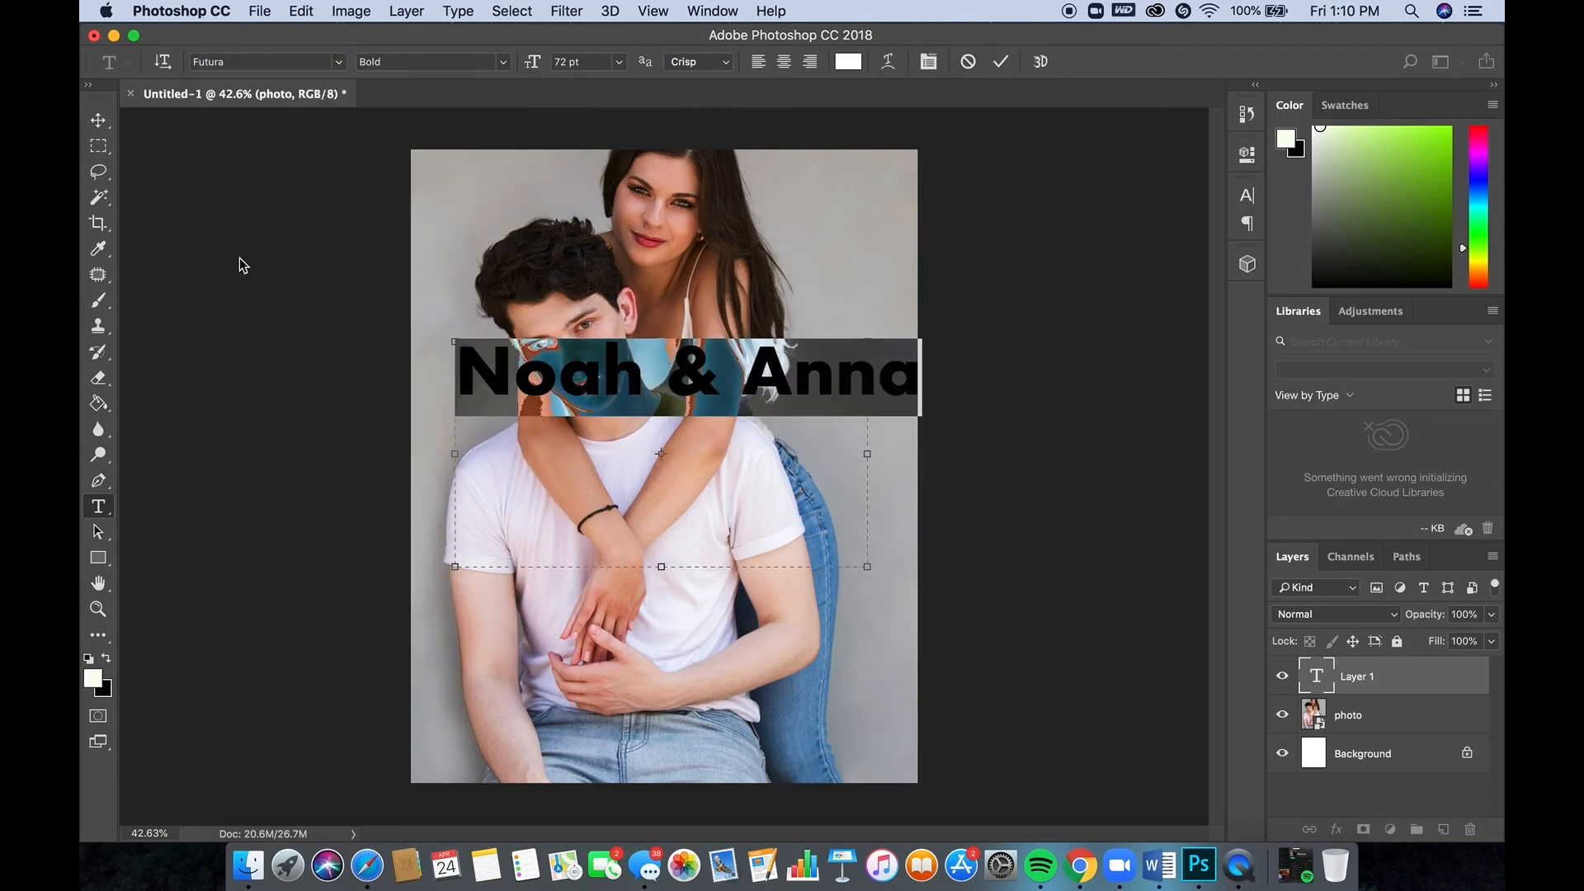
left_click(1000, 61)
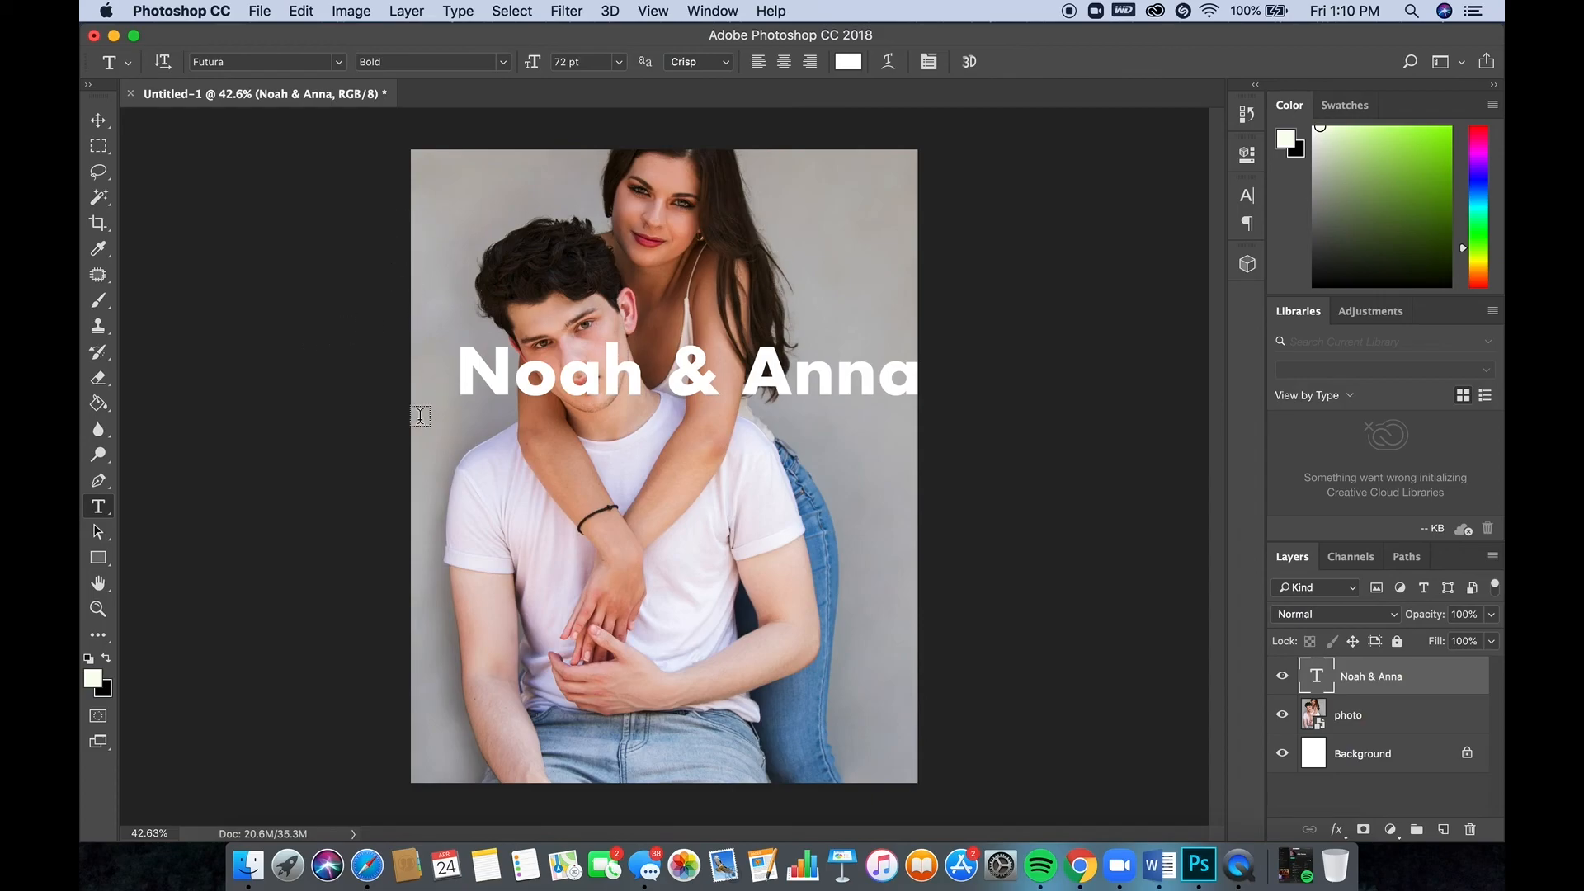
- Move the names text down to the man's upper chest and shift it slightly left to fit within the canvas
left_click(103, 122)
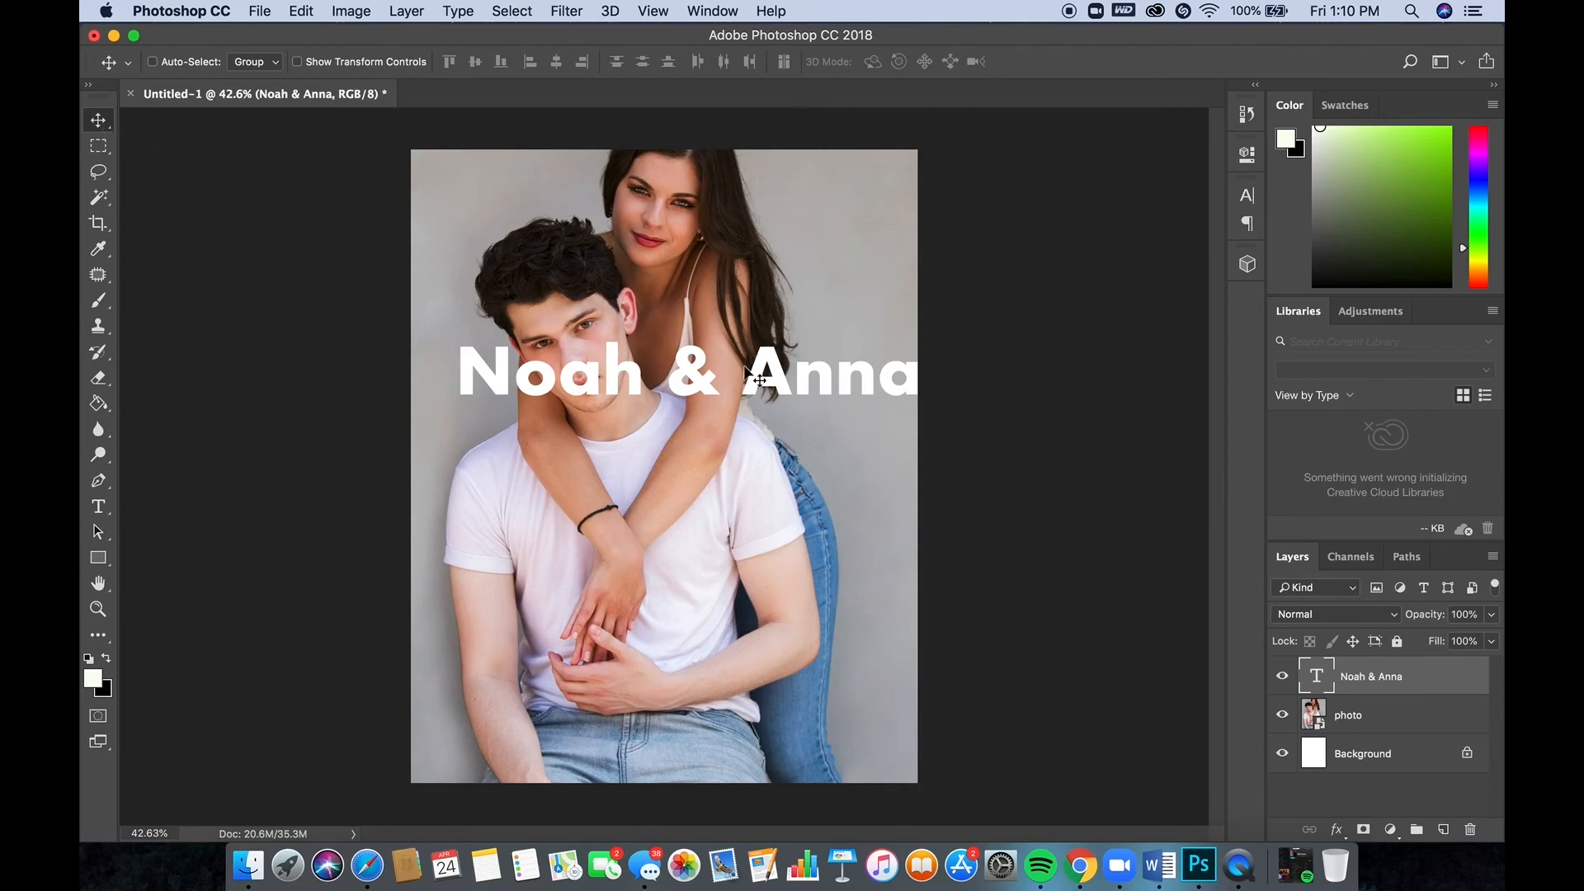
left_click_drag(761, 389, 764, 454)
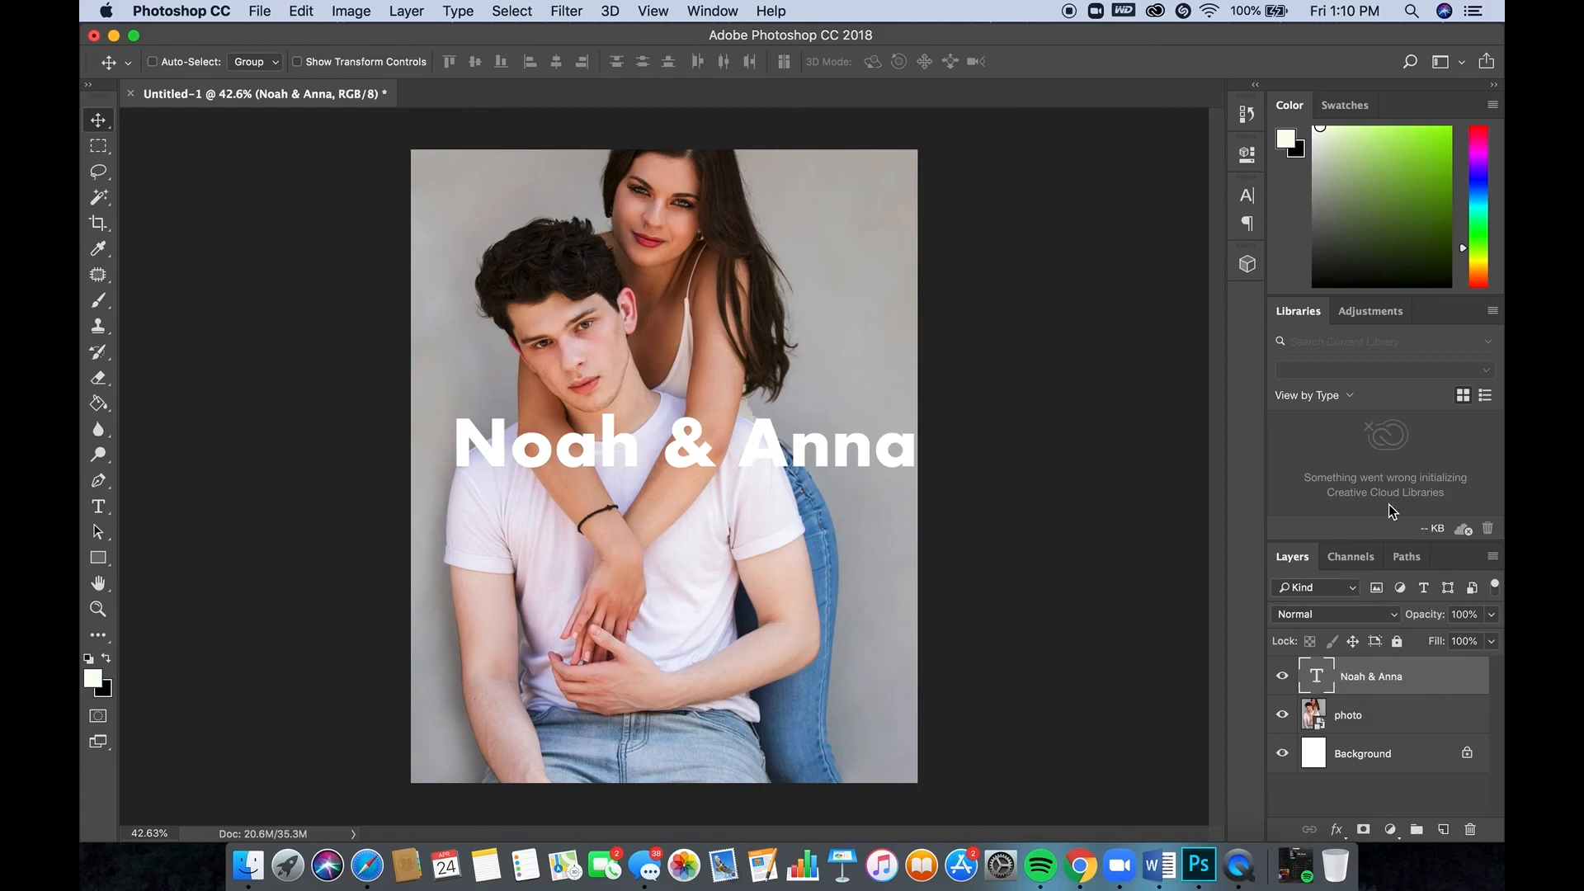
left_click_drag(884, 453, 873, 452)
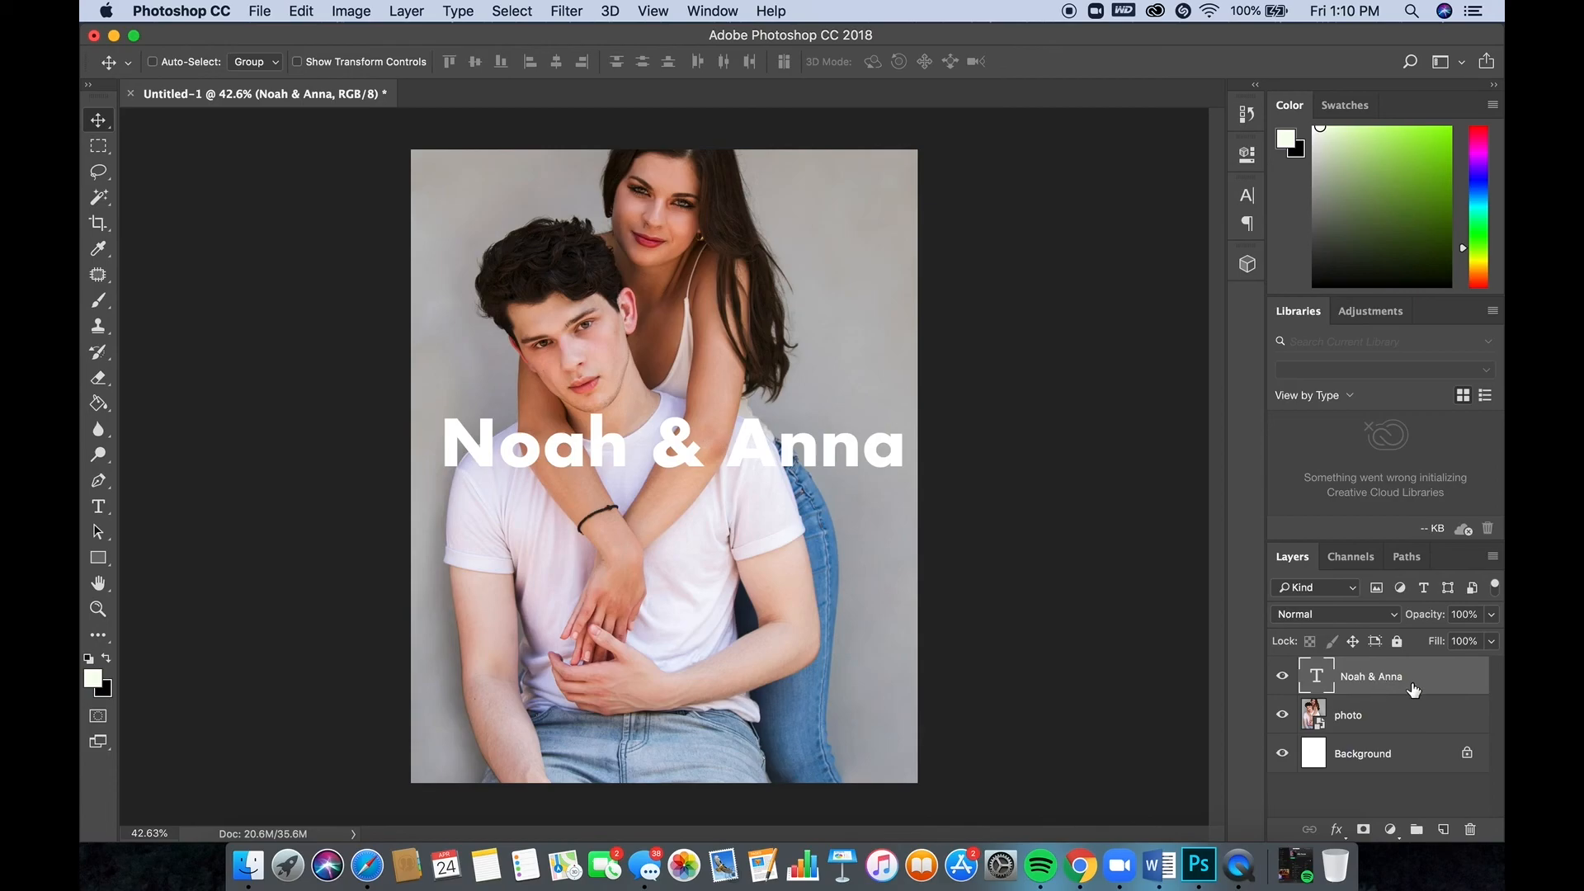
- Move the names text layer beneath the photo layer, and return it above the photo
left_click_drag(1416, 685, 1412, 716)
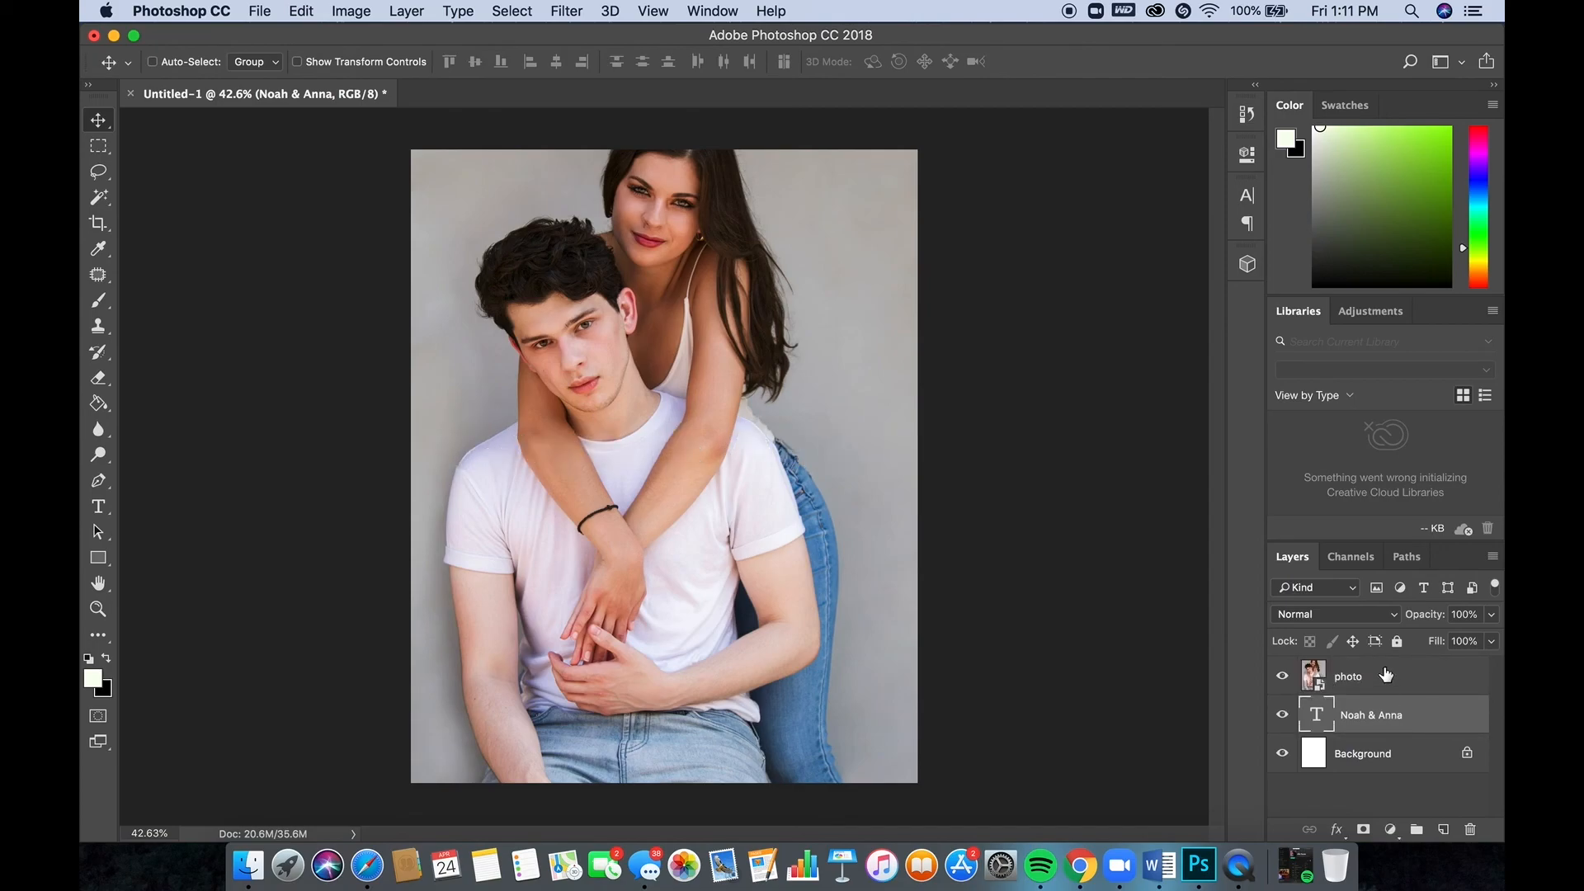
left_click(1387, 677)
left_click(1395, 721)
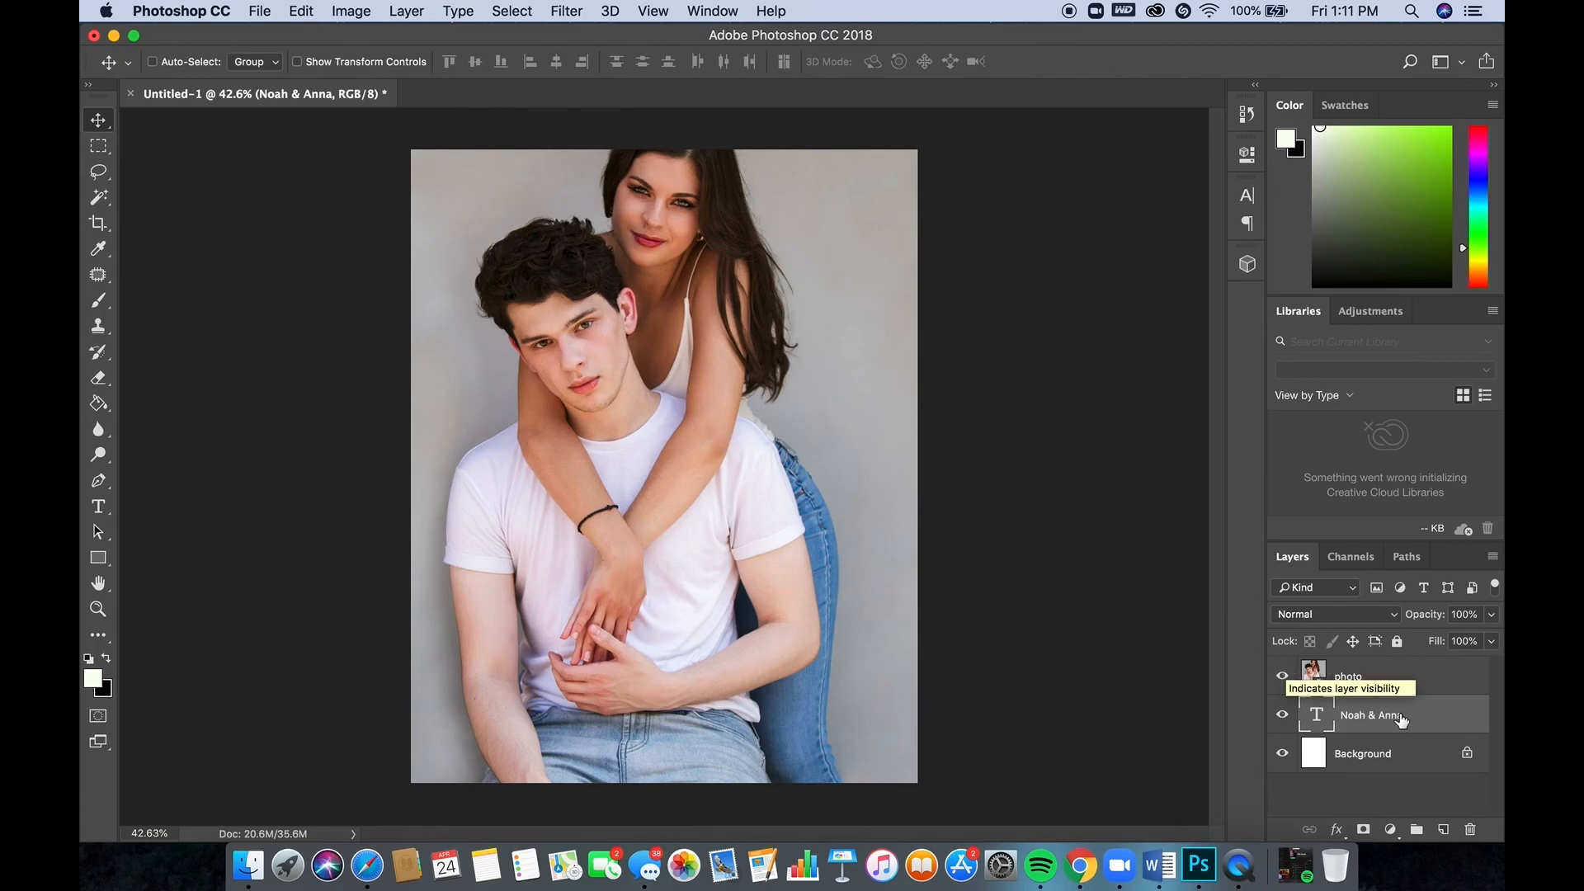
left_click_drag(1419, 716, 1418, 667)
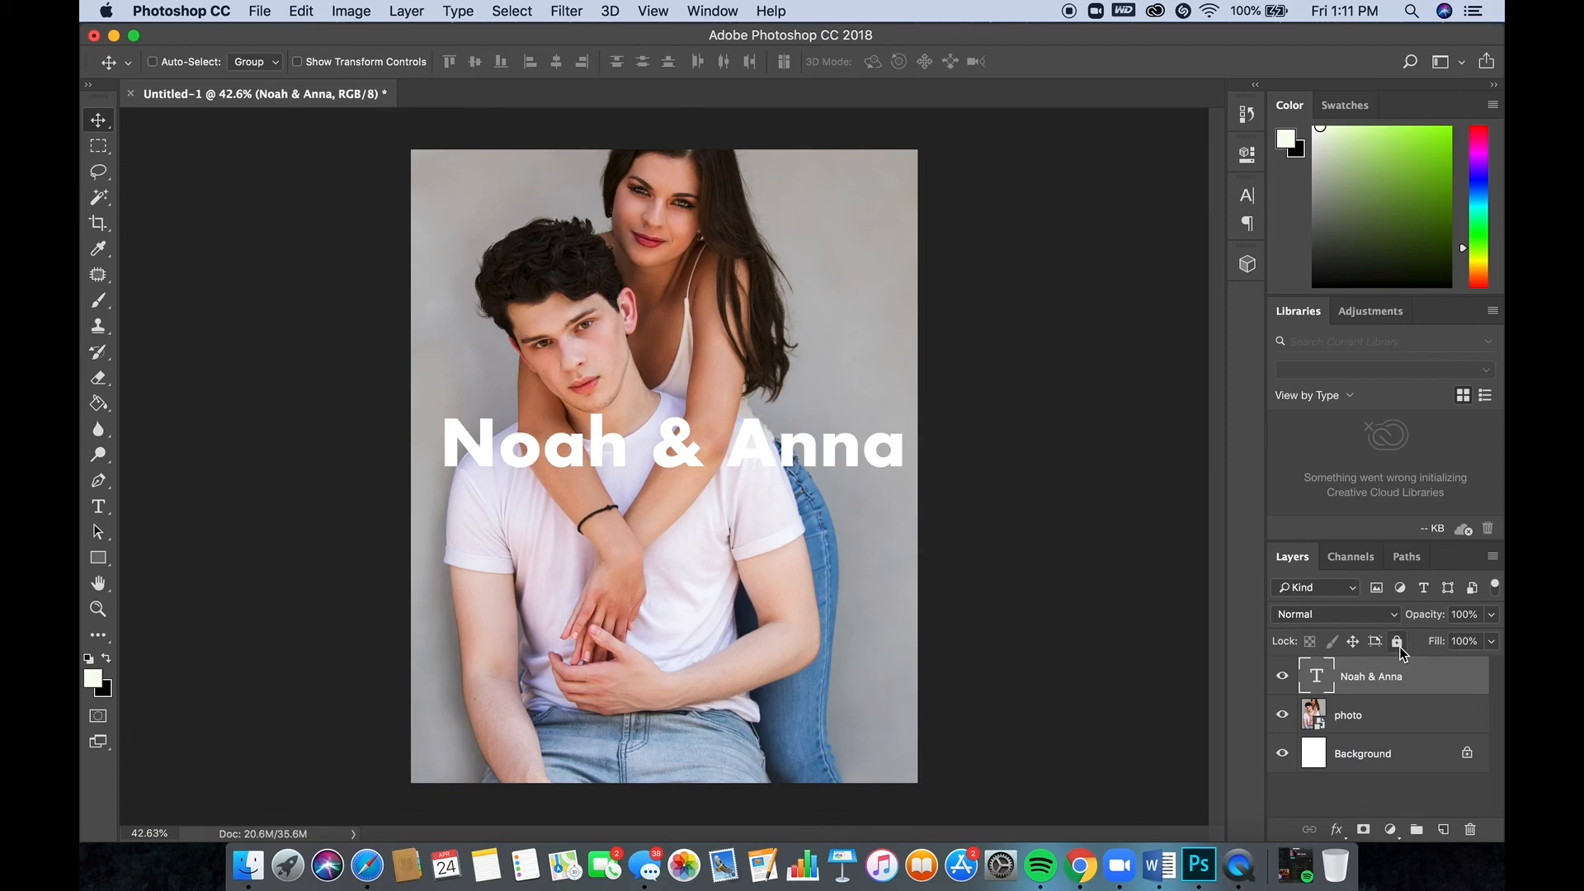
- Lock all attributes of the names text layer and try to move the text on the canvas
left_click(1398, 643)
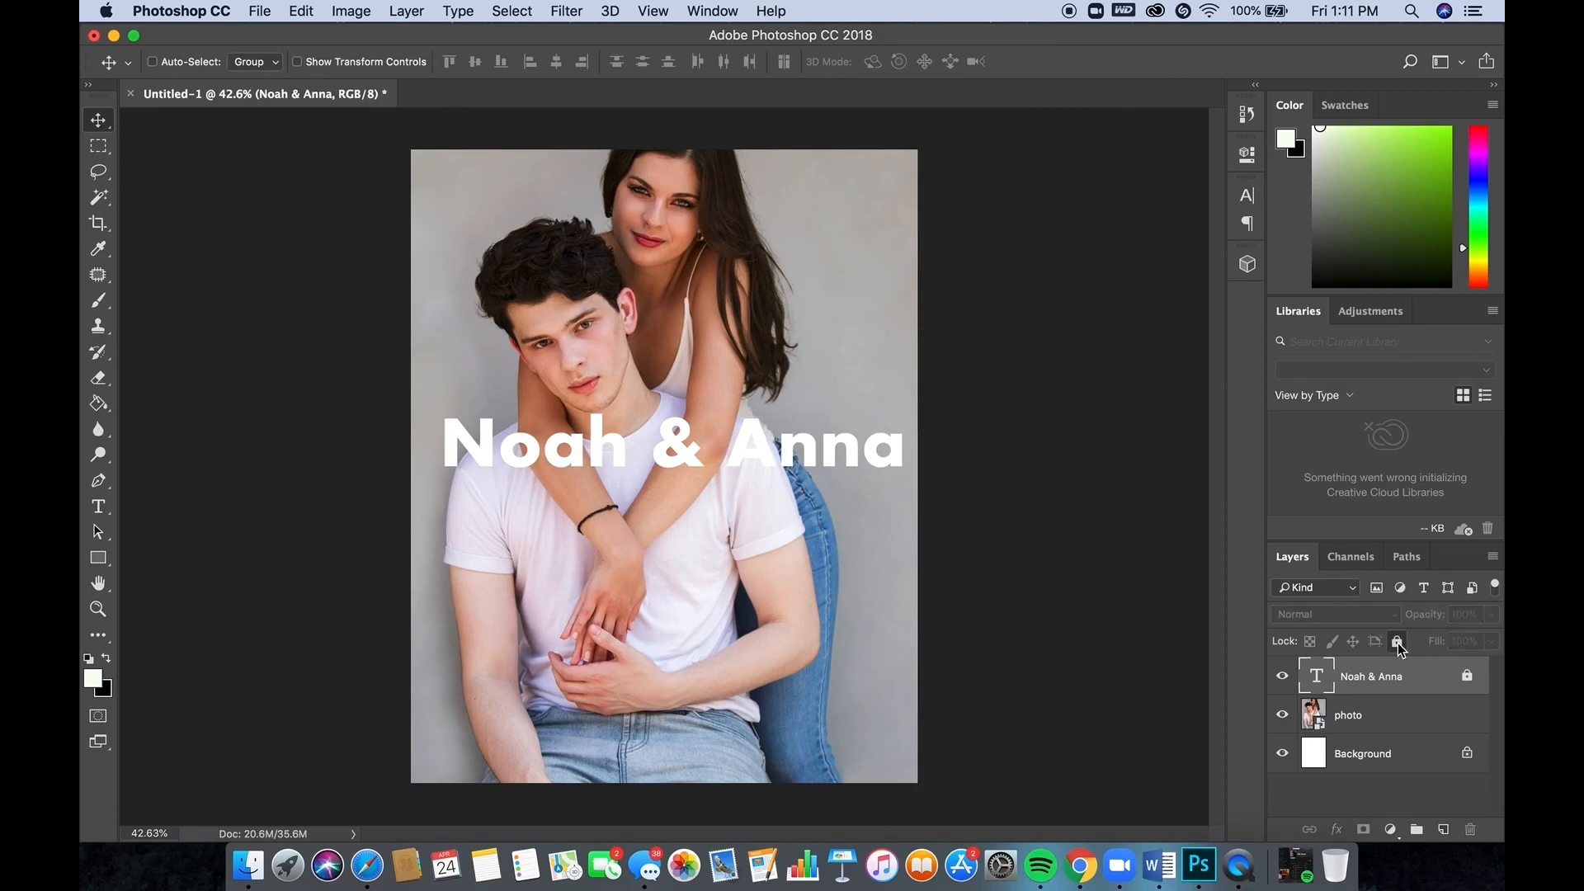
left_click(1441, 723)
left_click(1420, 679)
left_click(670, 569)
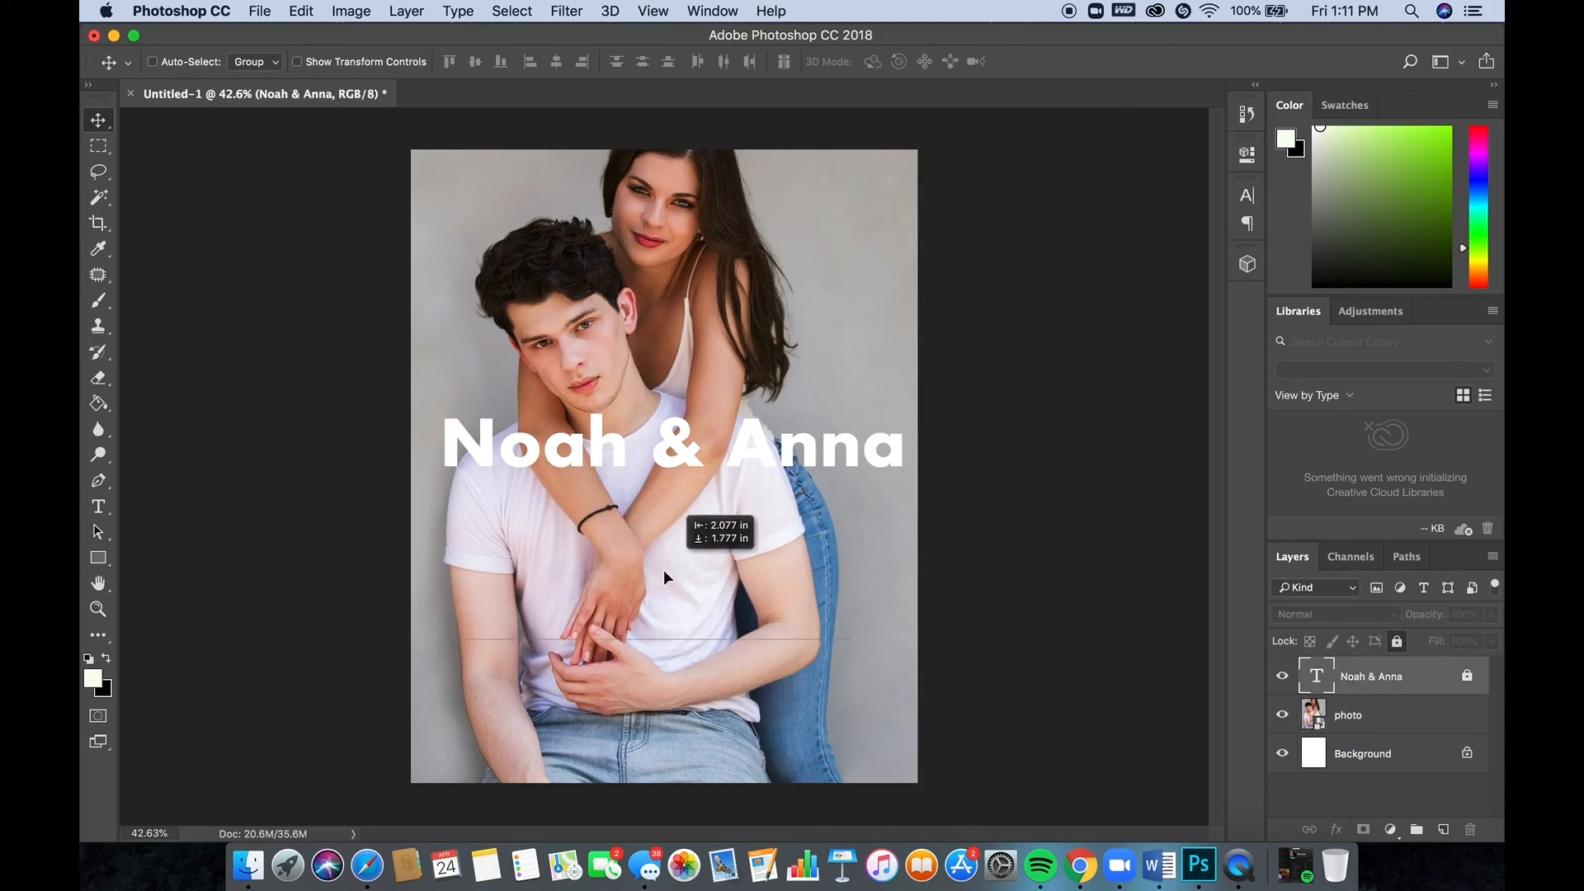
- Try again to move the locked names text on the canvas, and unlock its layer
left_click(974, 311)
left_click_drag(827, 449, 843, 465)
left_click(973, 318)
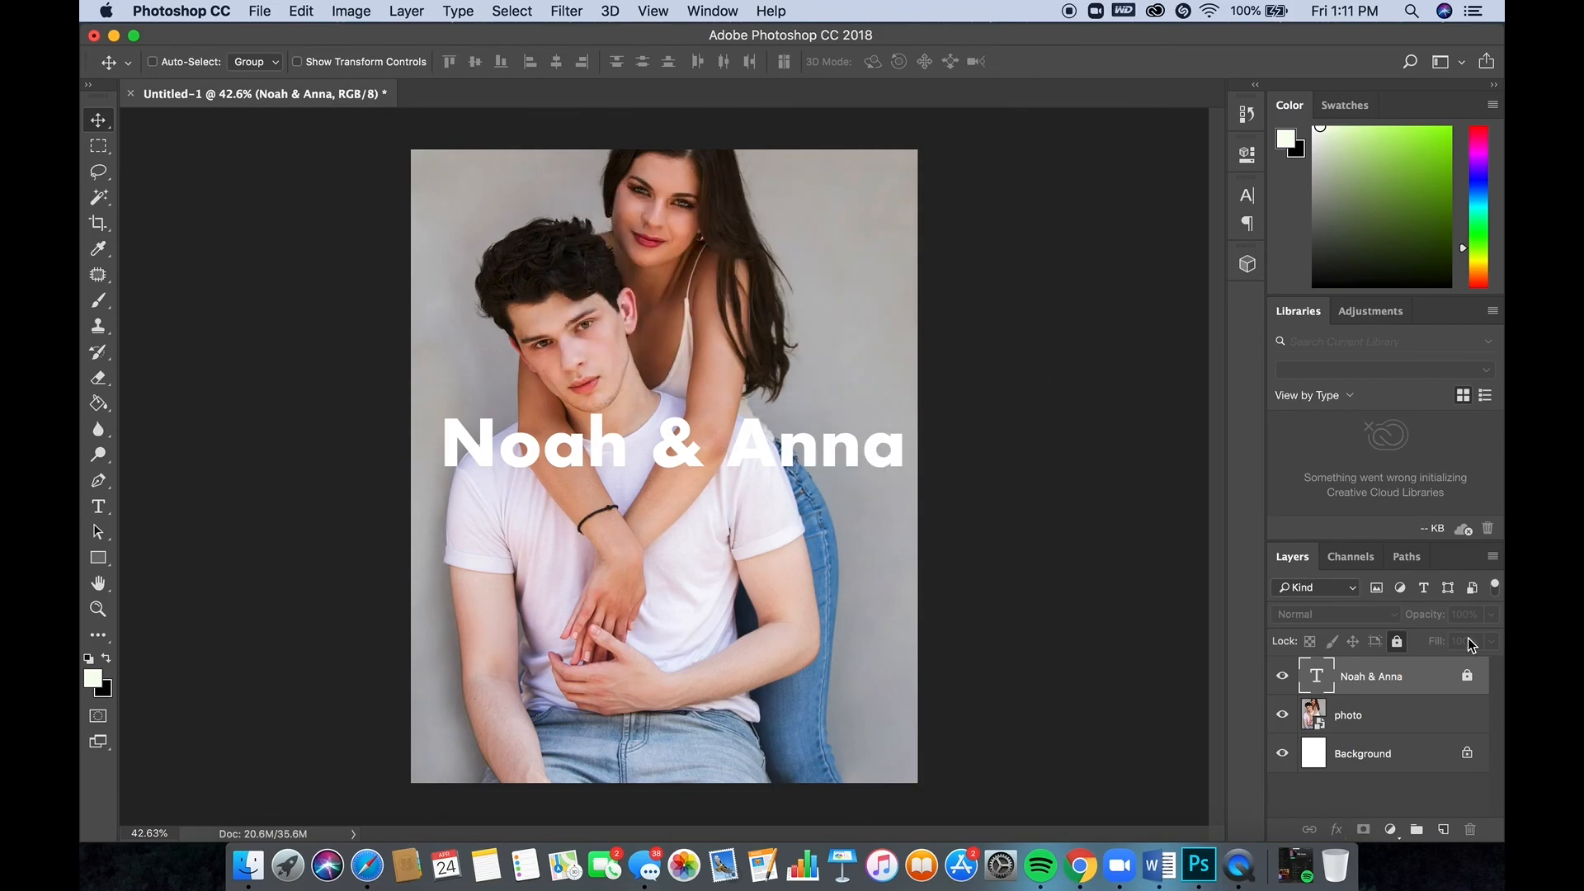
left_click(1470, 677)
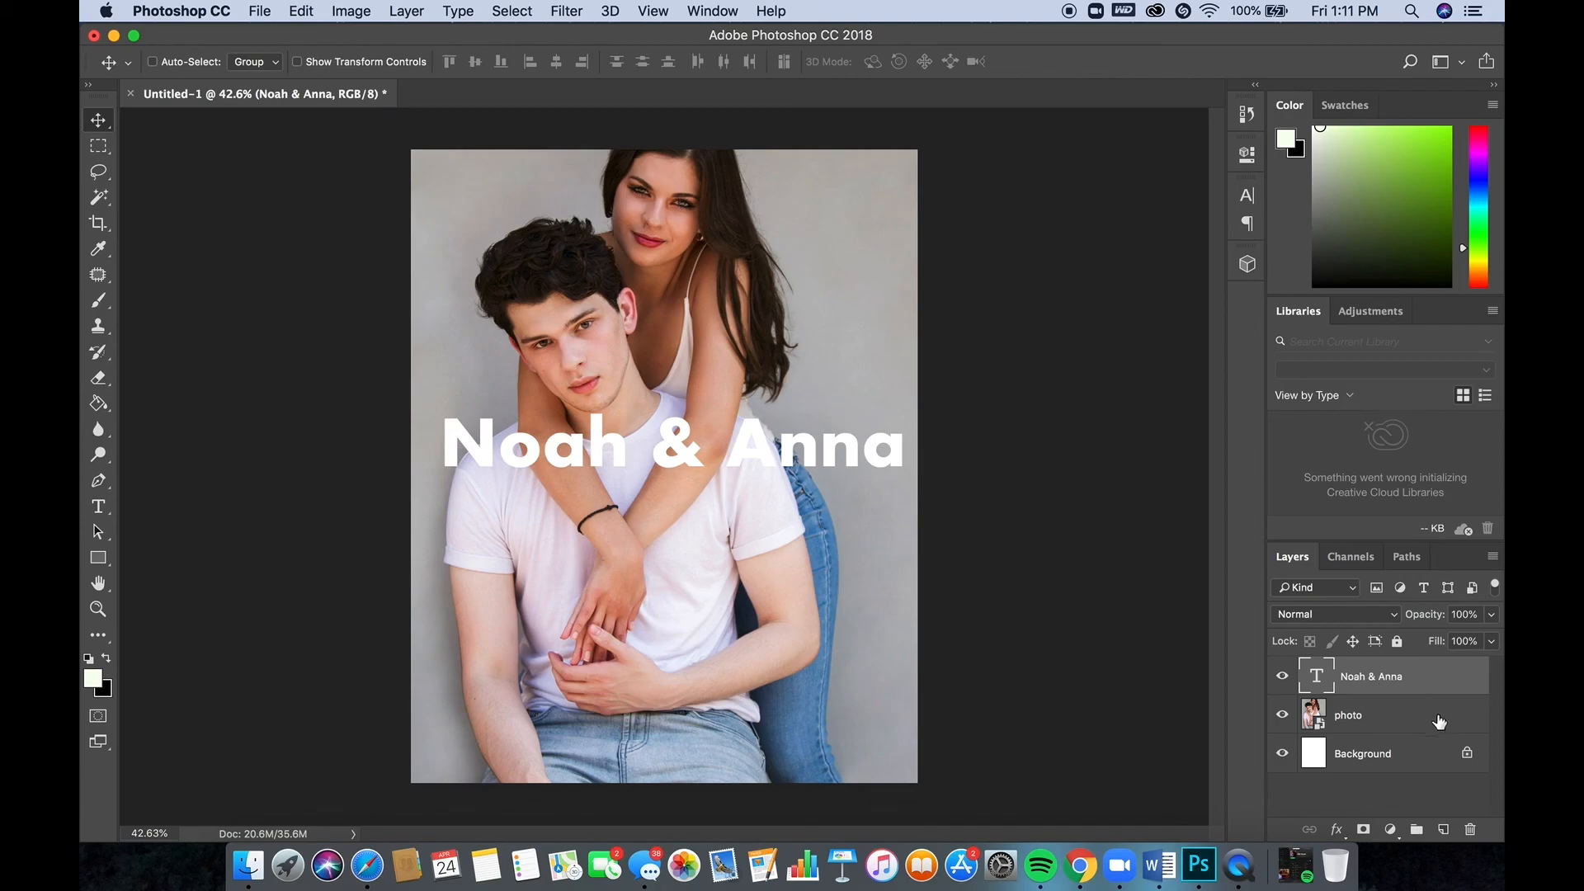
- Group the names text layer with the photo layer and expand the group to show both layers
left_click(1379, 726, "shift")
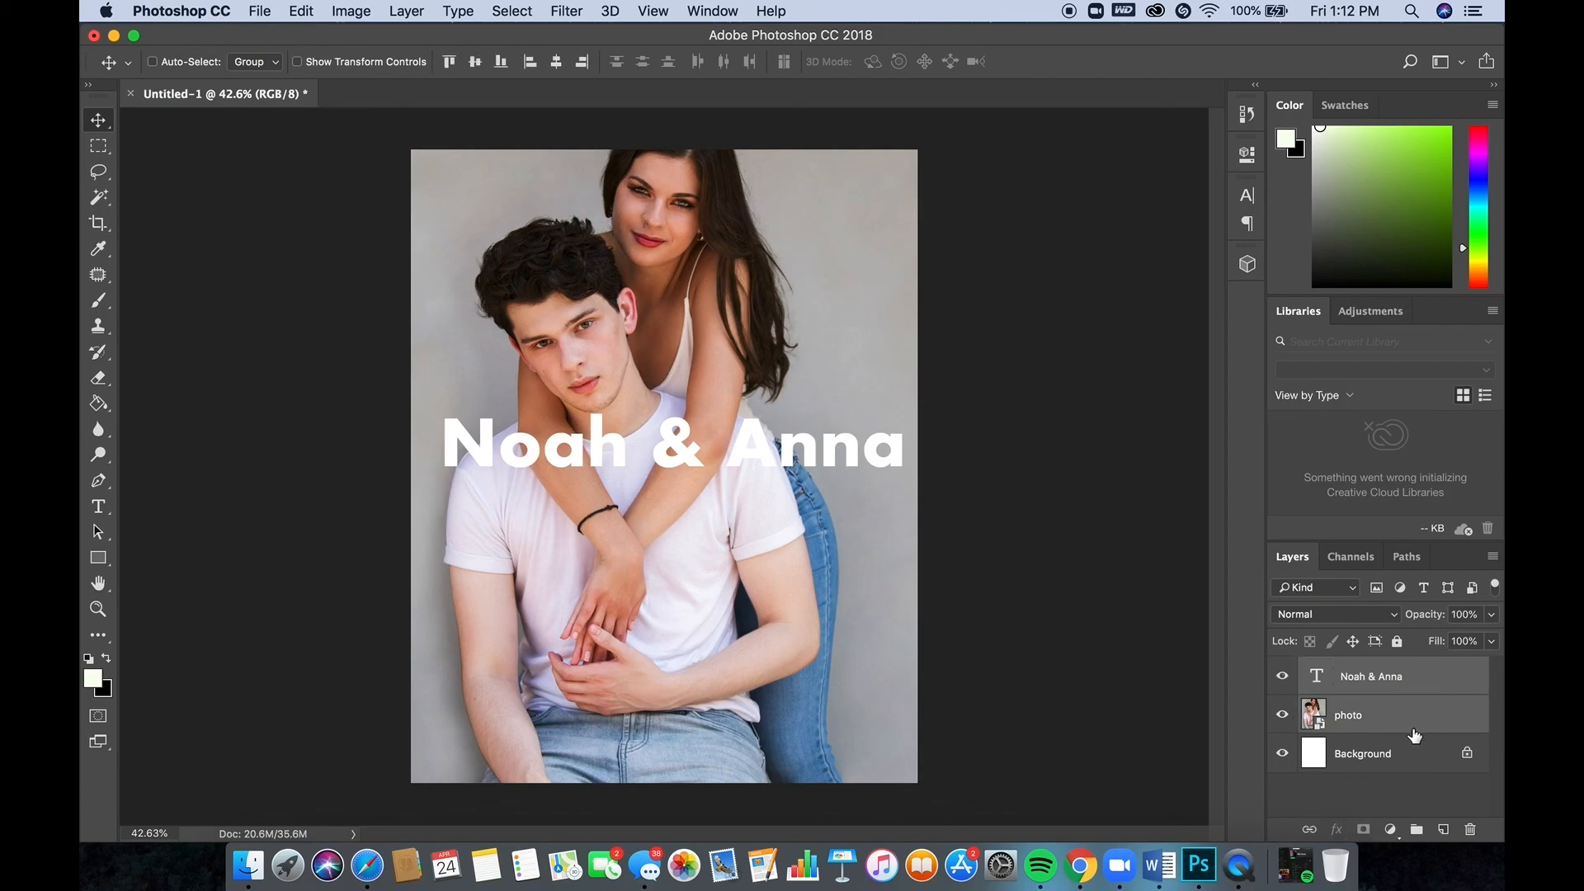
left_click(1418, 830)
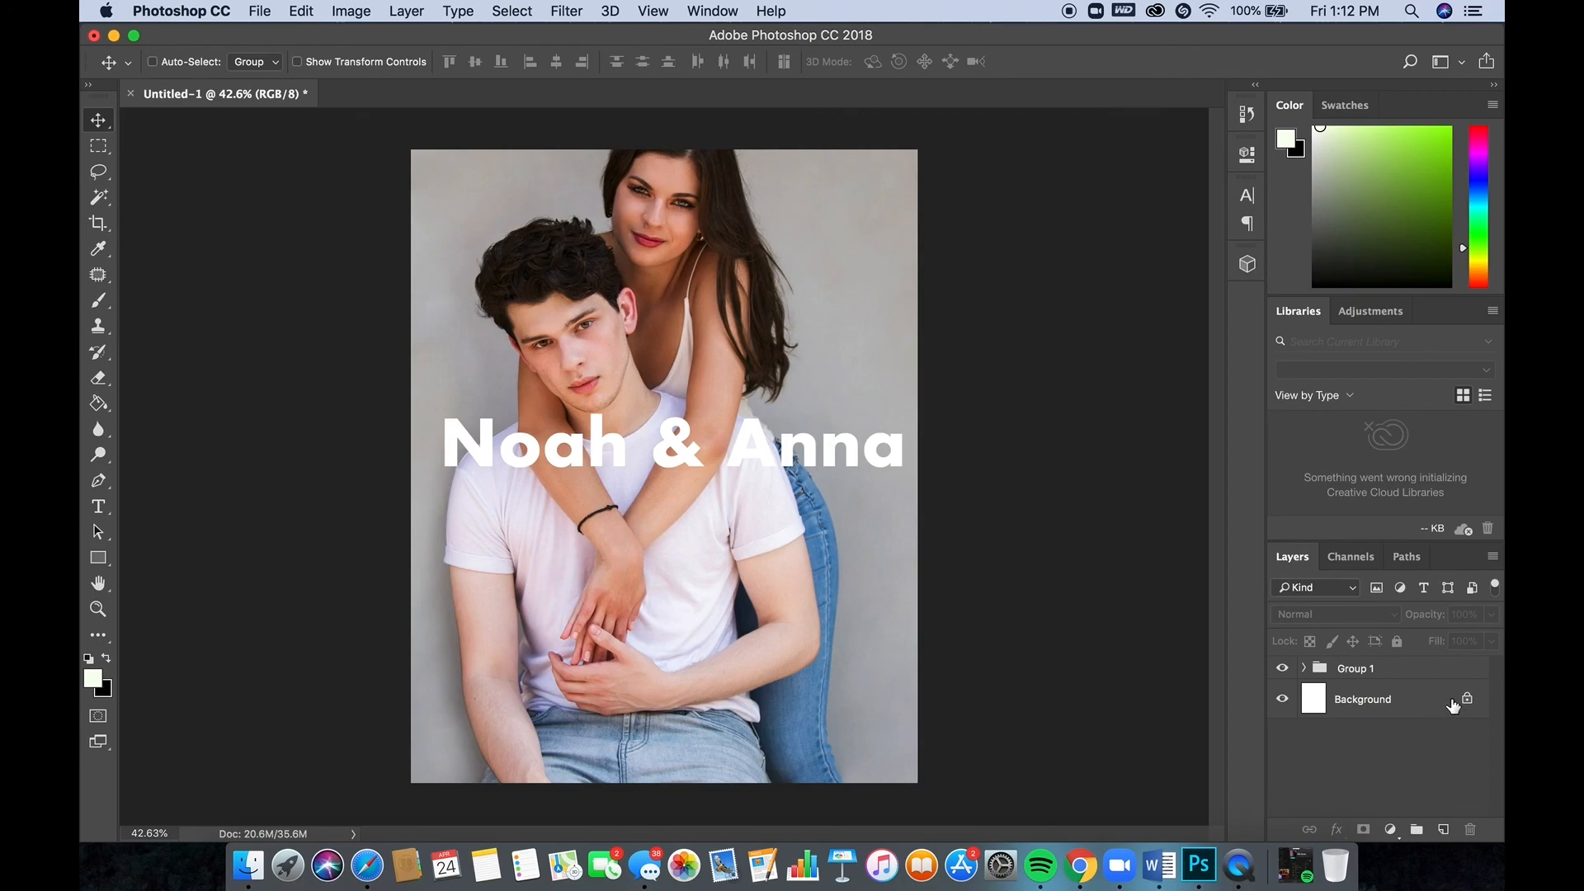
left_click(1304, 668)
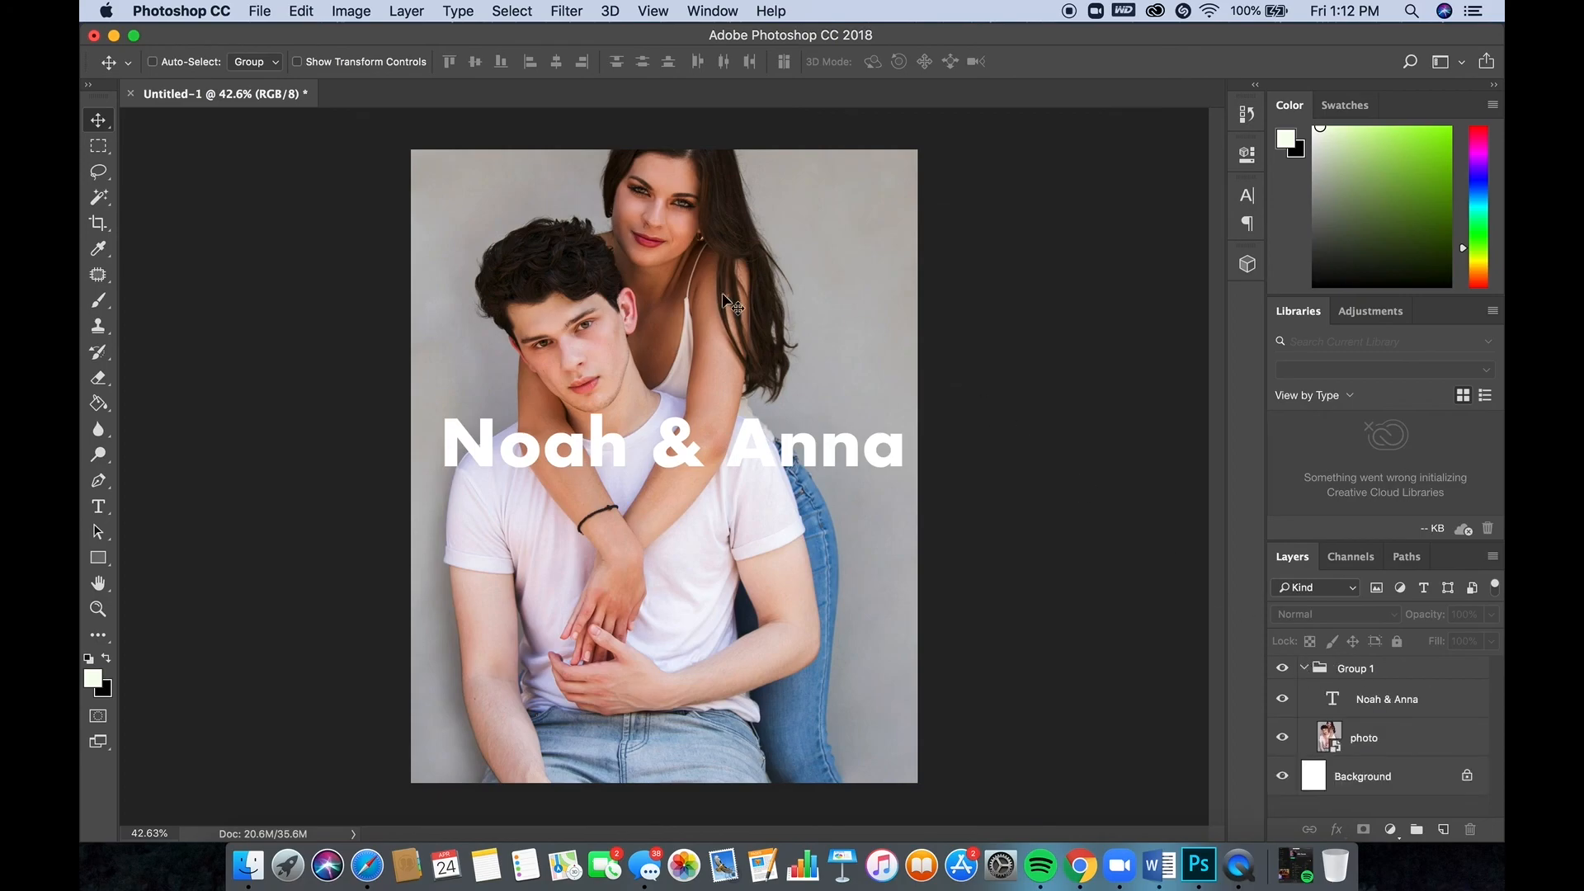
- Try to paint on the names text layer with the Brush, rasterizing the type, and undo the rasterization
left_click(99, 300)
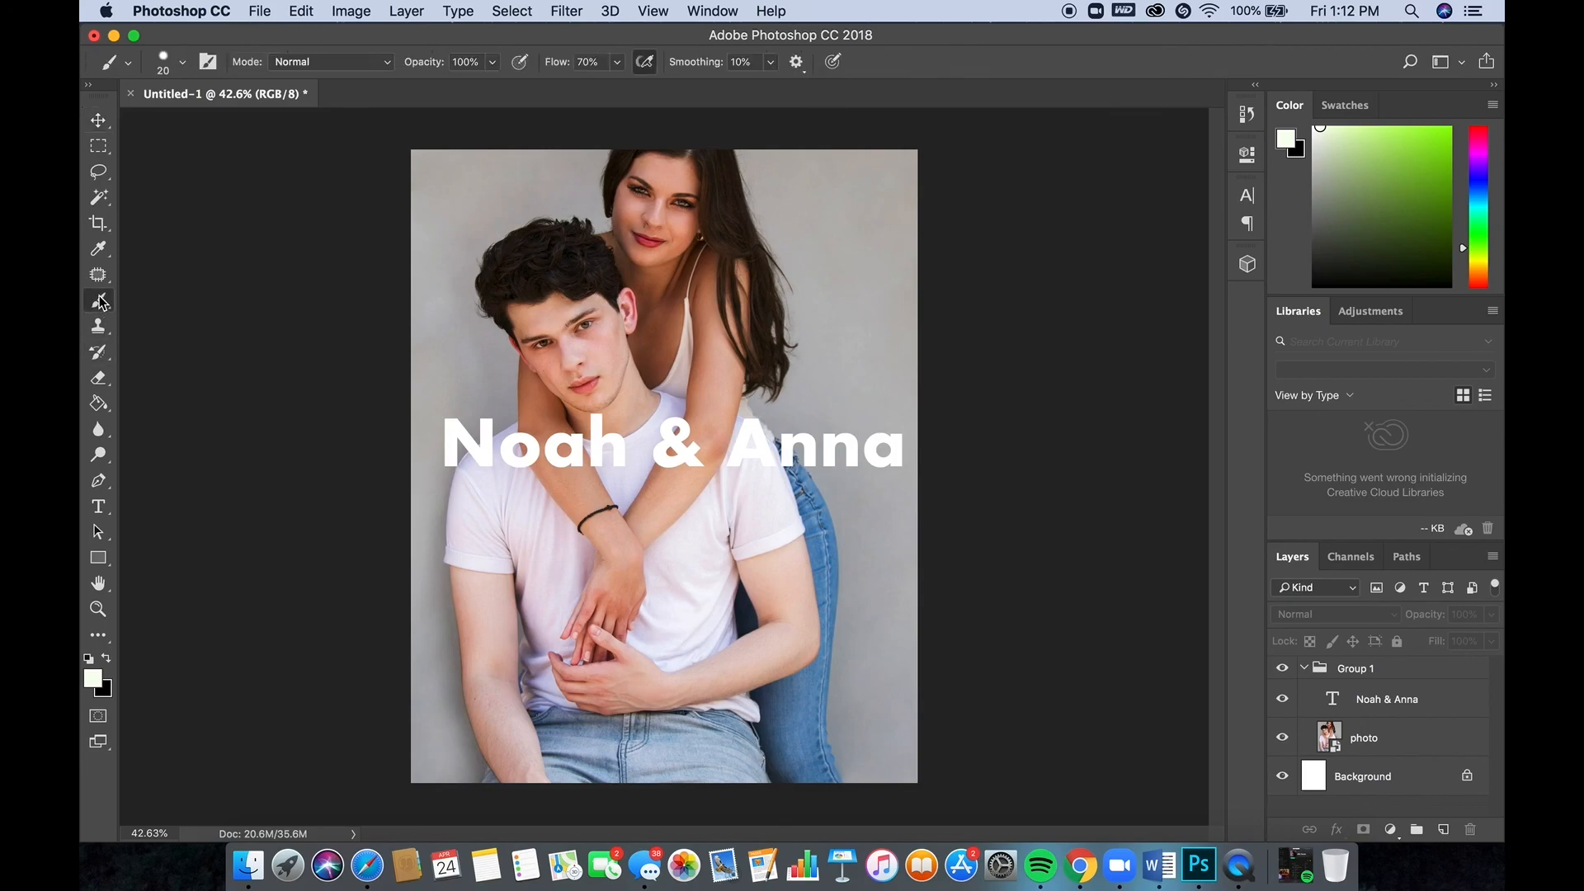
left_click(1379, 700)
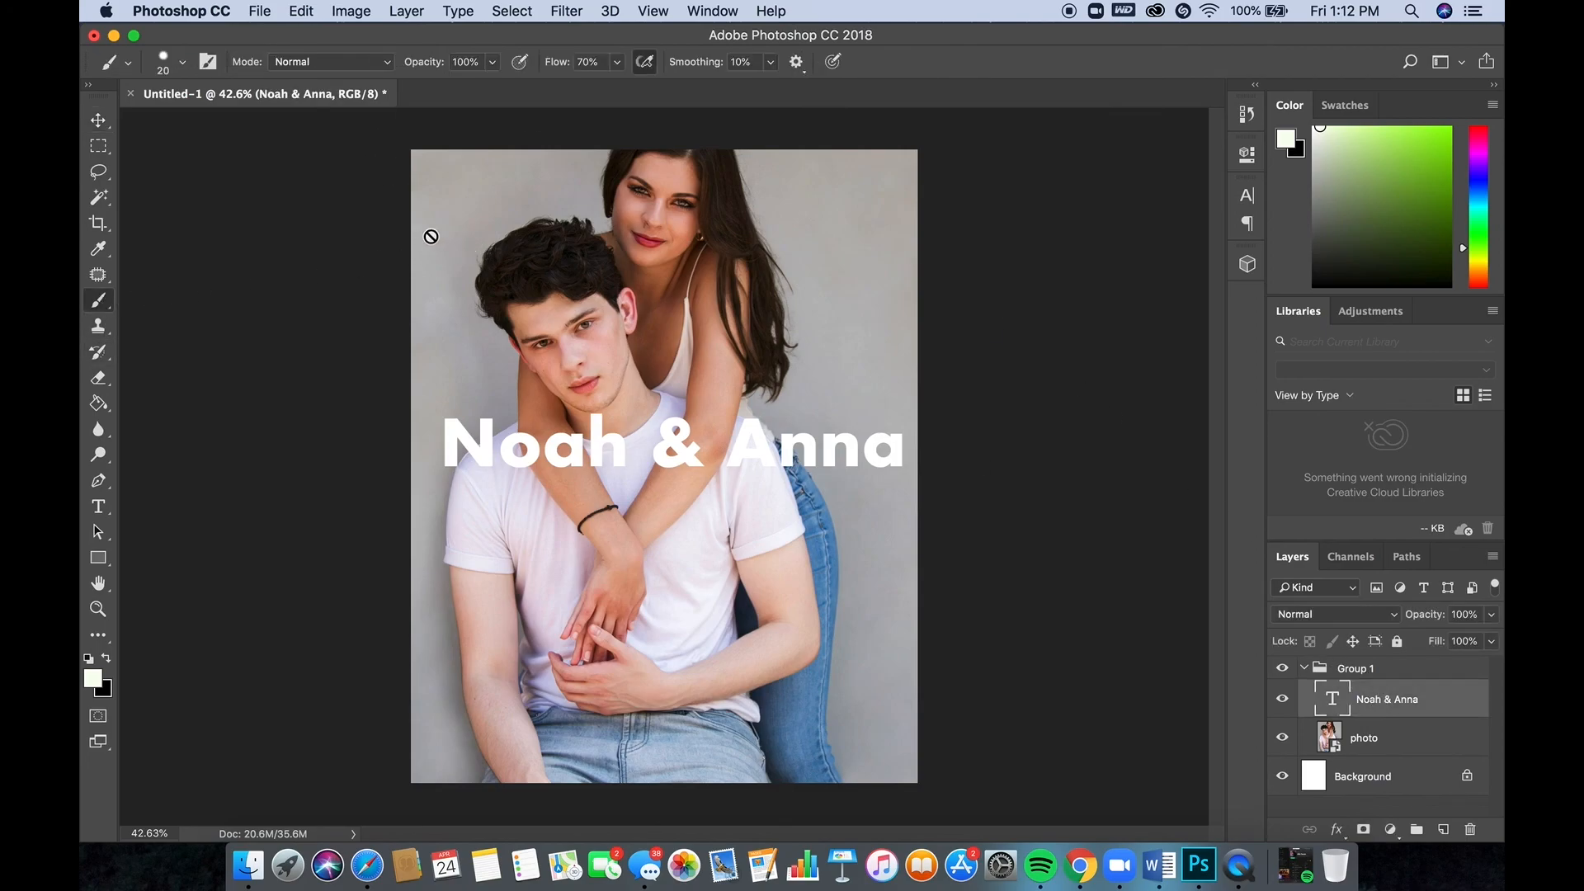
left_click(507, 204)
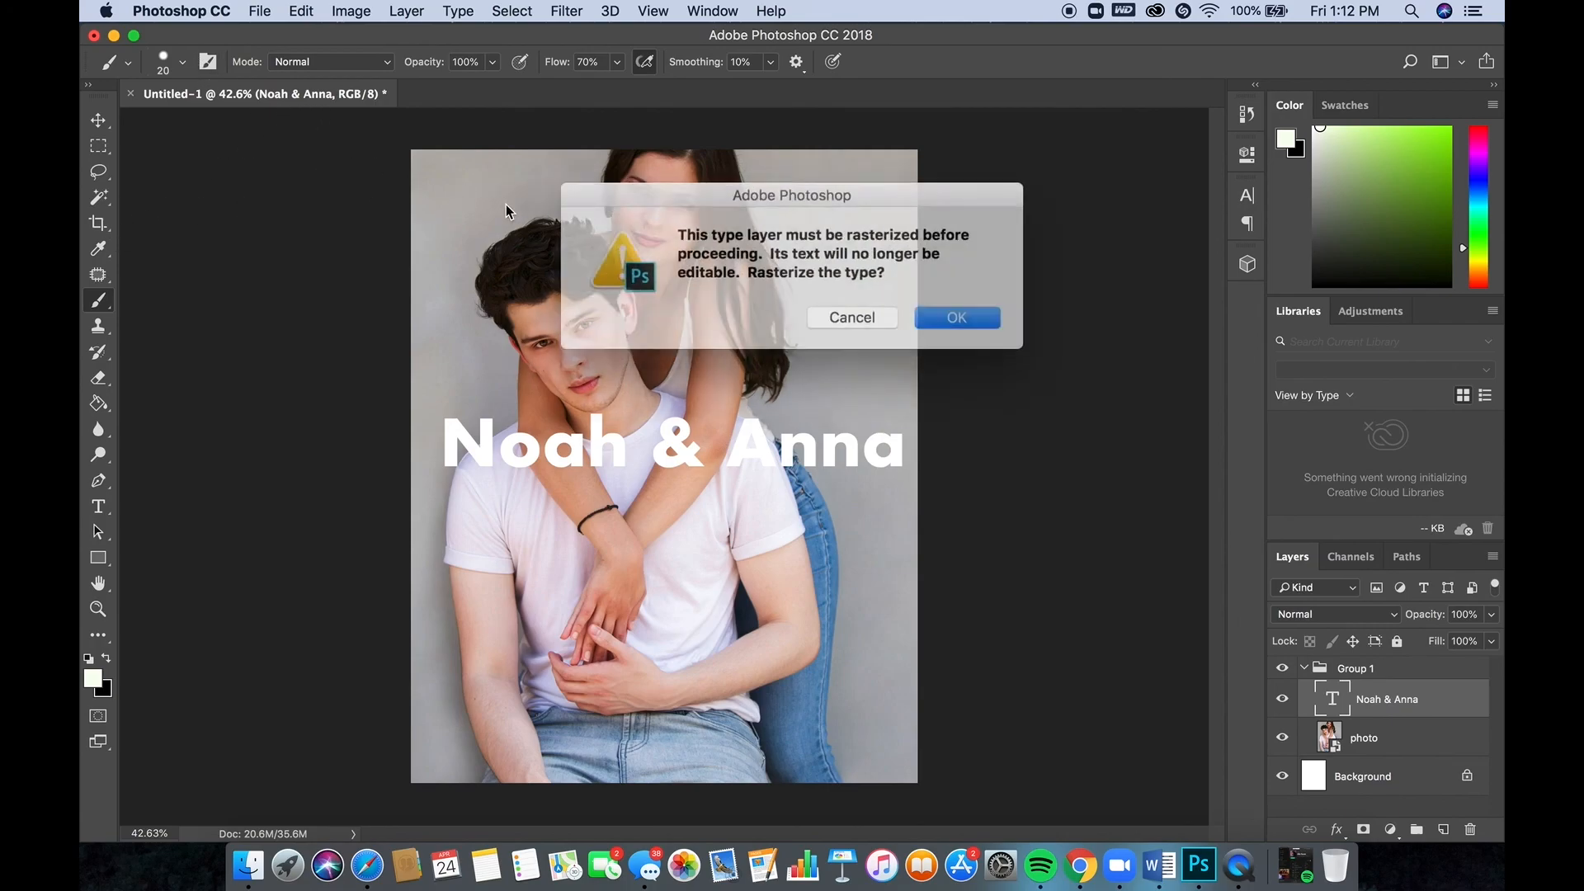
left_click(951, 317)
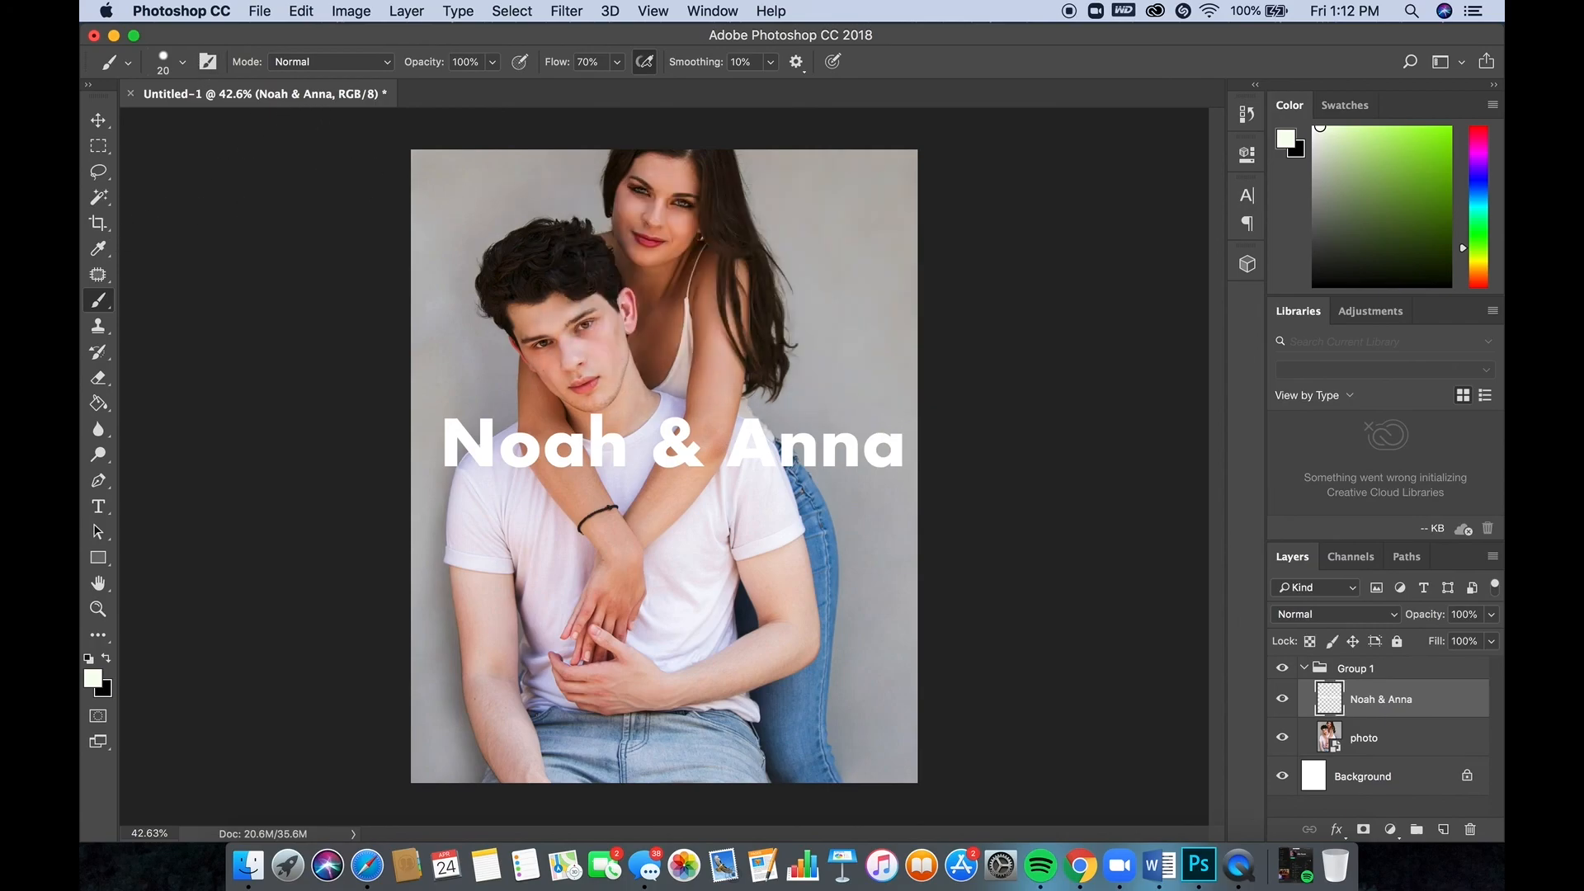
key("super+z")
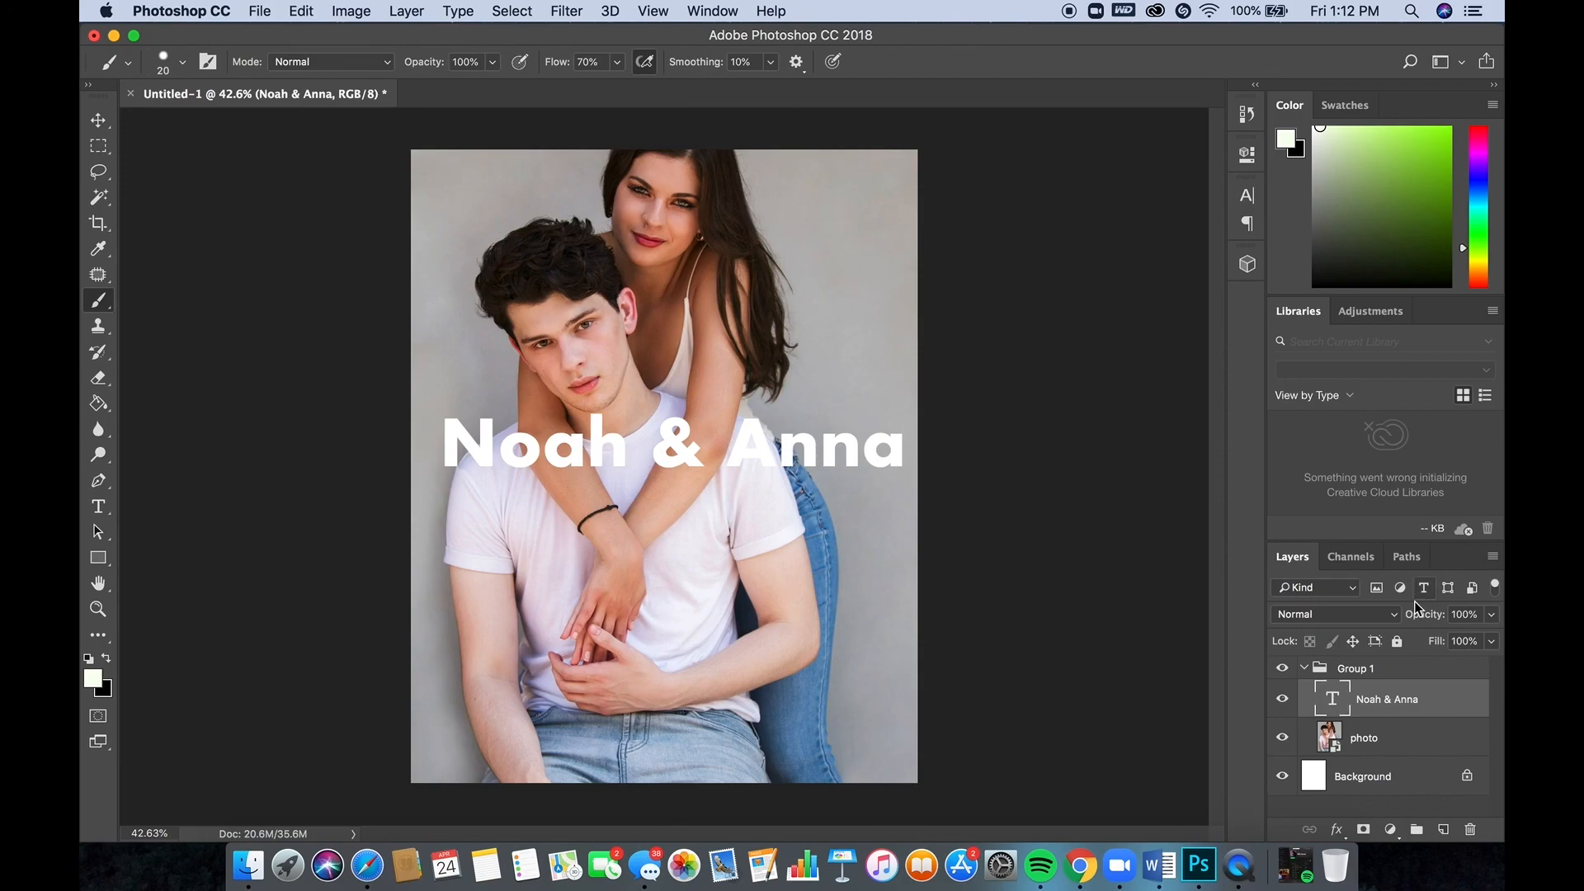
- Collapse Group 1, paint a looping brush scribble across the couple on a new layer above it, and delete that layer
left_click(1406, 792)
left_click(1376, 672)
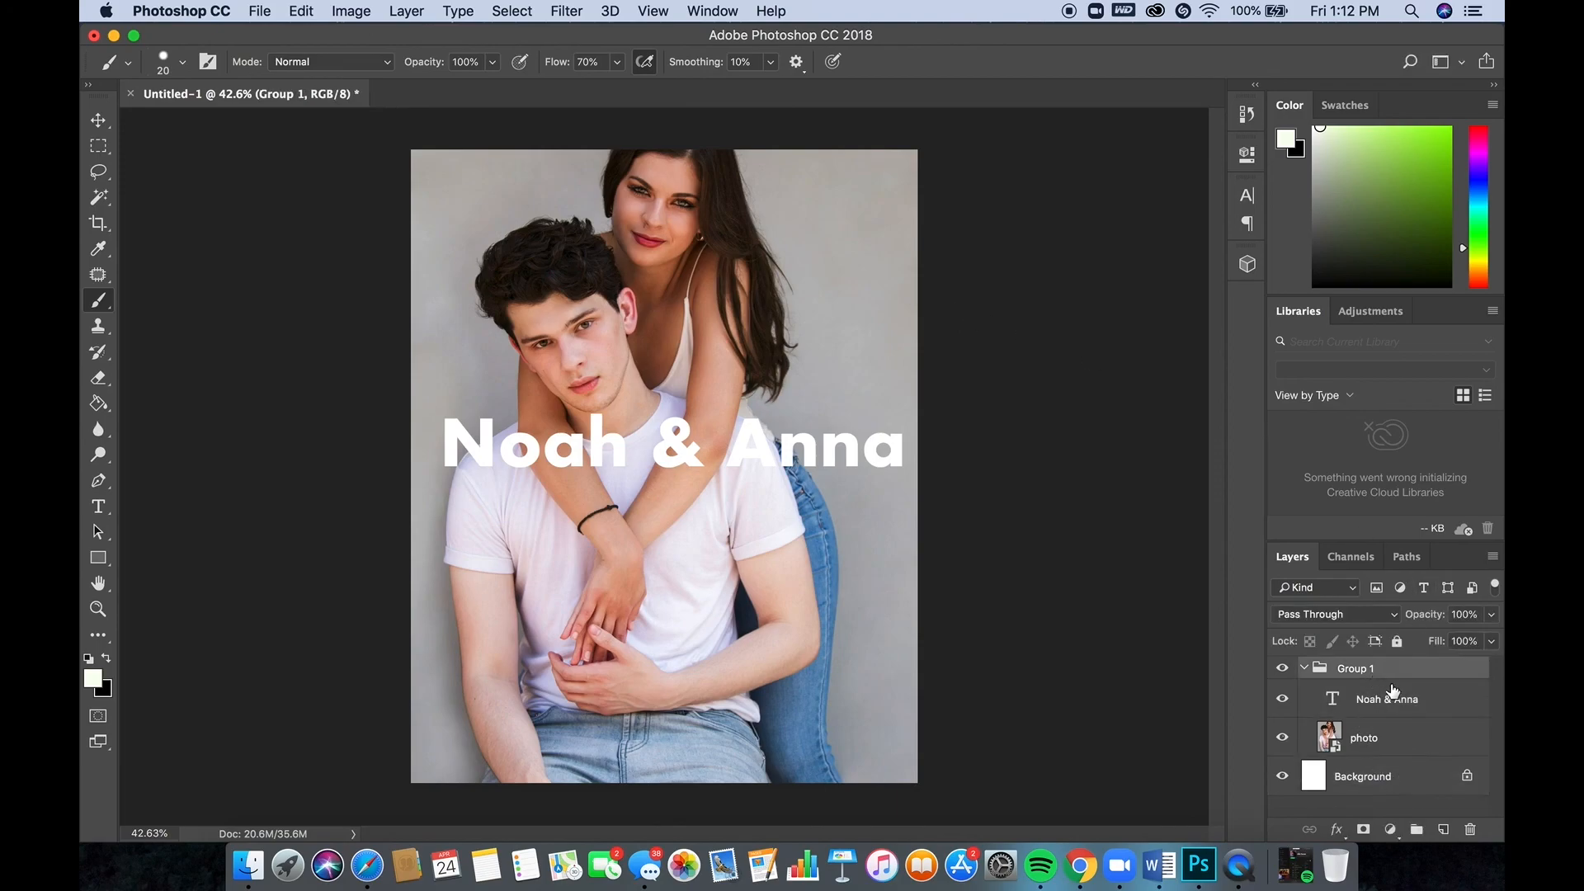
left_click(1304, 669)
left_click(1333, 739)
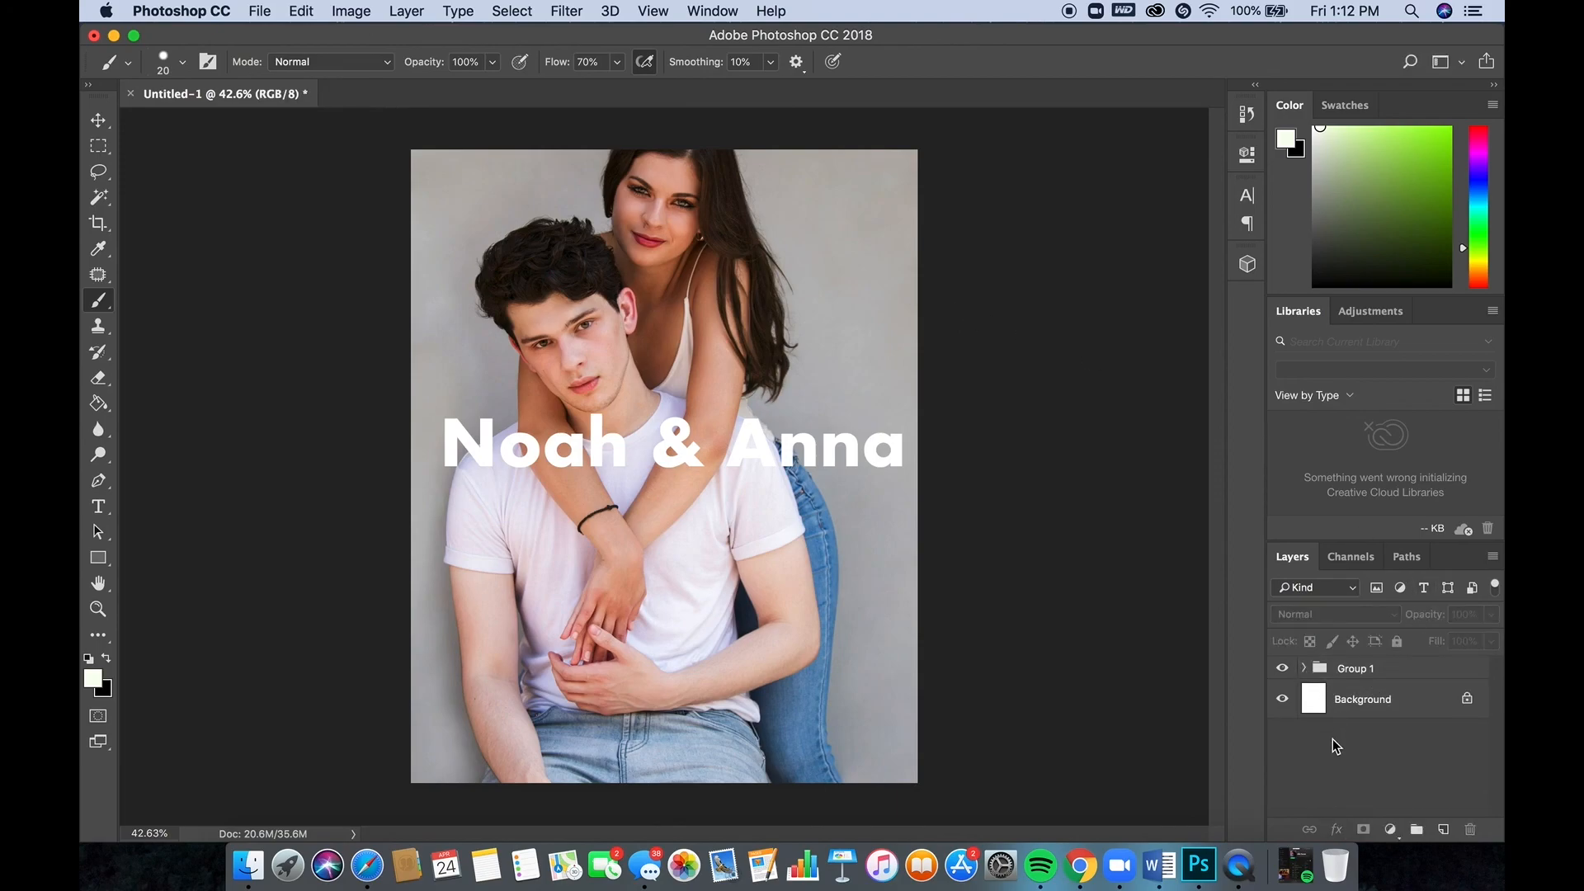
left_click(1444, 829)
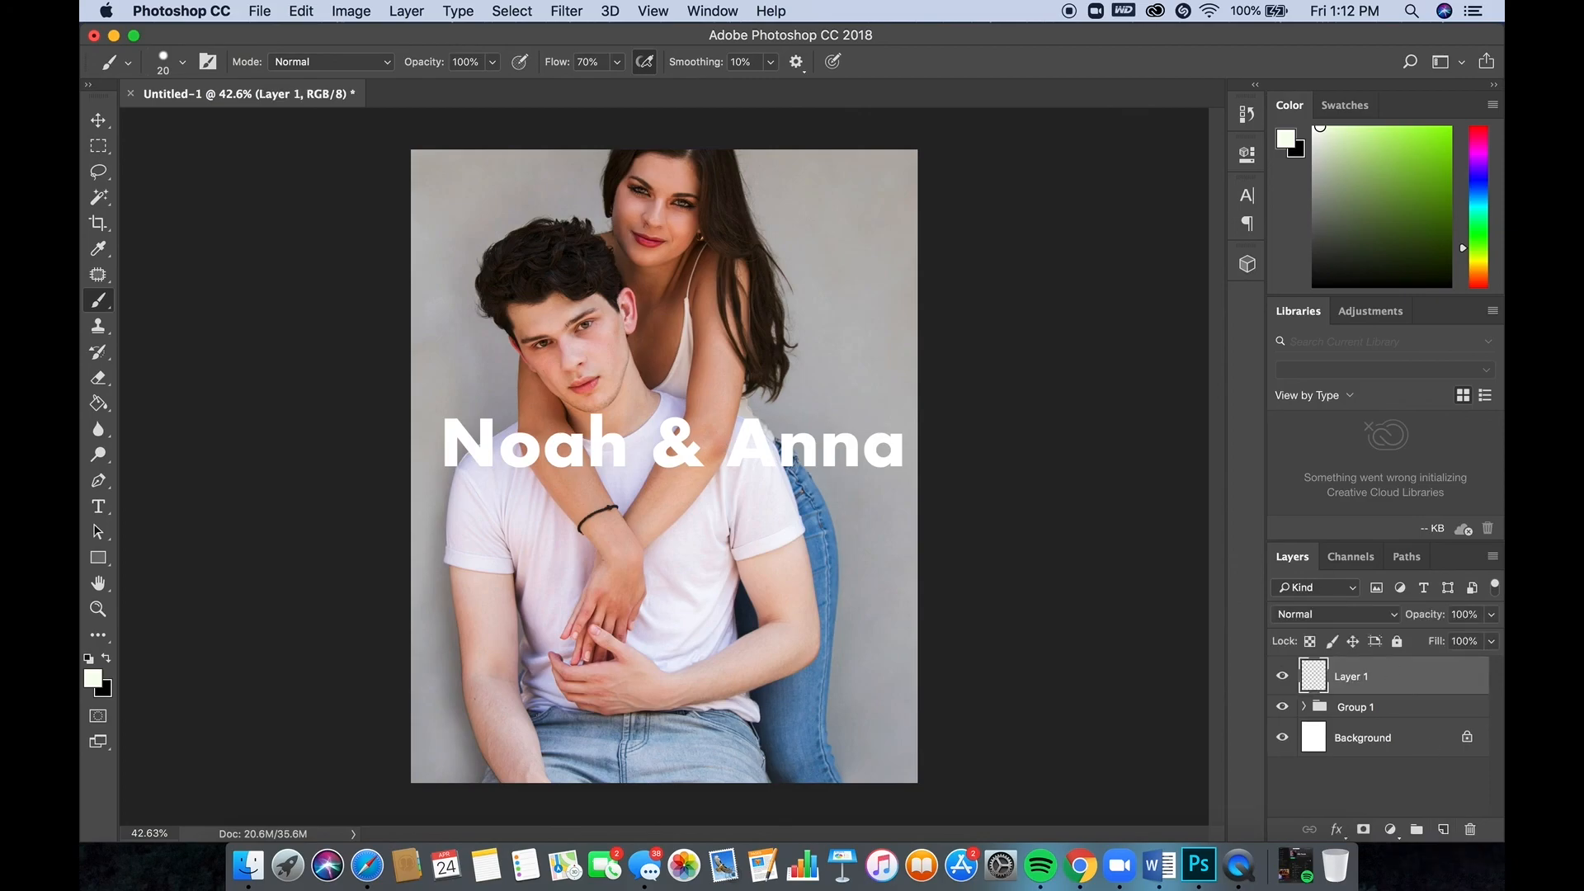
mouse_move(519, 219)
left_mouse_down()
mouse_move(487, 269)
mouse_move(619, 355)
mouse_move(619, 285)
mouse_move(623, 372)
mouse_move(792, 376)
mouse_move(747, 425)
mouse_move(775, 314)
mouse_move(759, 262)
left_mouse_up()
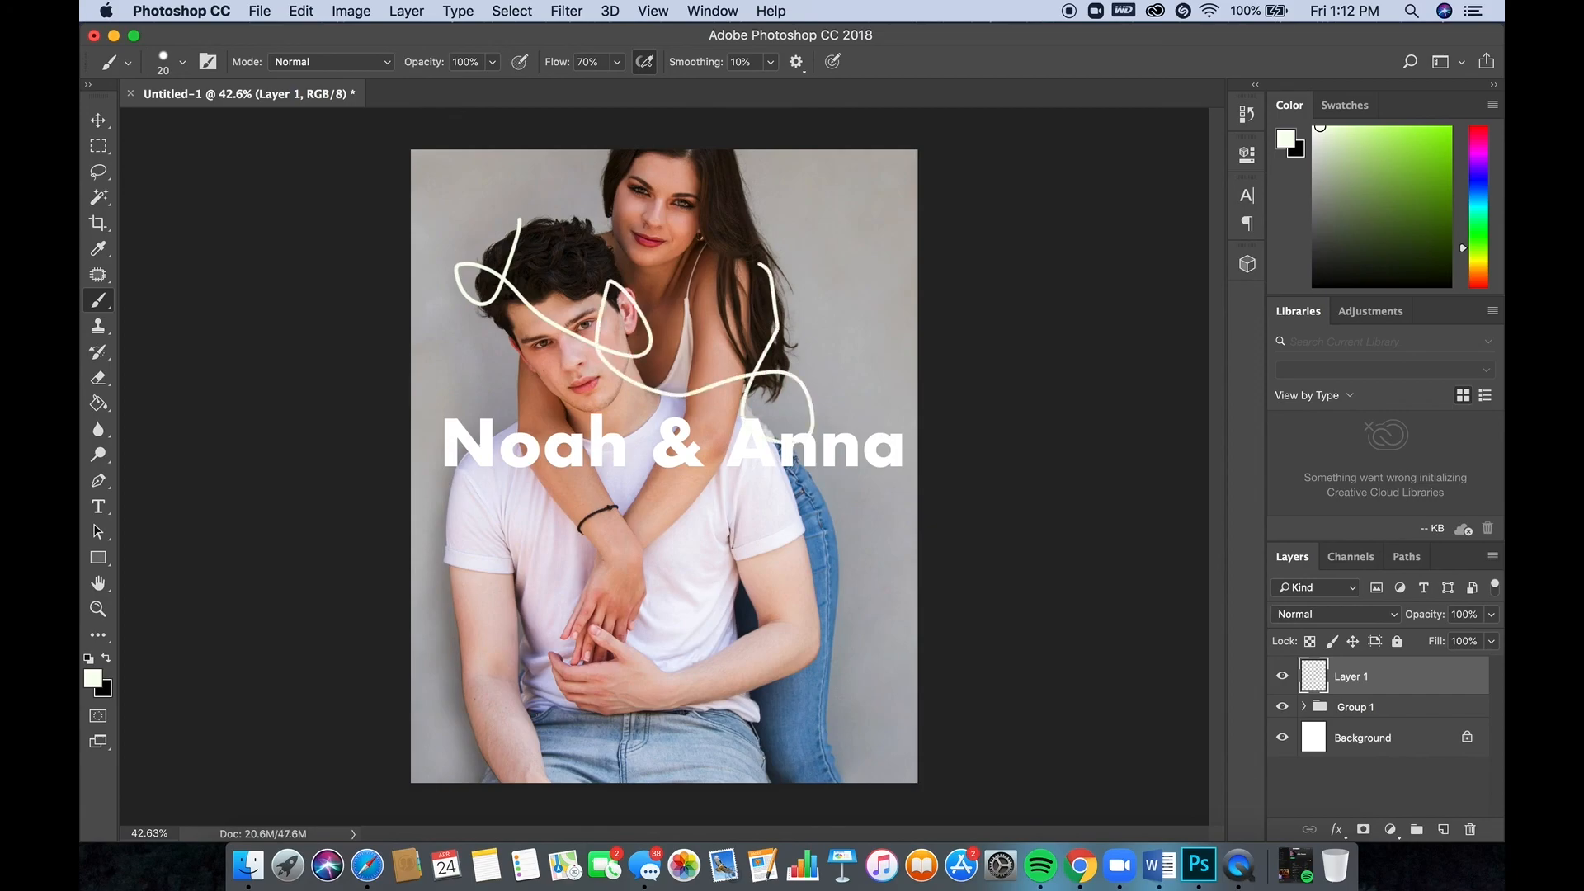
key("Delete")
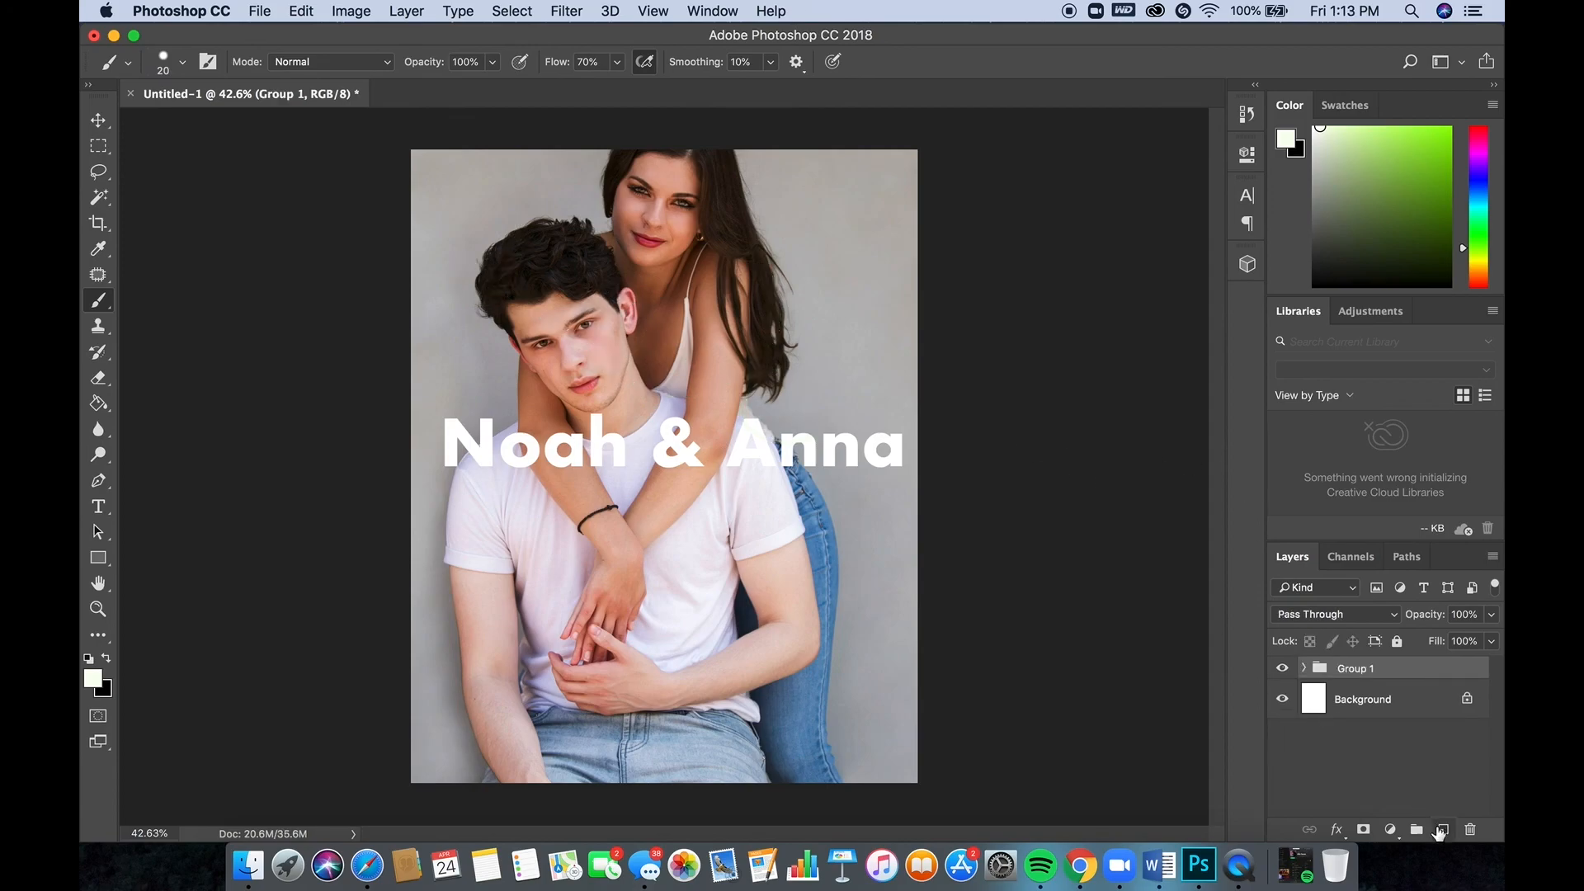
- Brush a looping scribble beside the woman's shoulder on a new layer, and move that layer into Group 1
left_click(1440, 830)
mouse_move(776, 185)
left_mouse_down()
mouse_move(676, 366)
mouse_move(822, 326)
mouse_move(830, 254)
mouse_move(762, 375)
mouse_move(716, 306)
left_mouse_up()
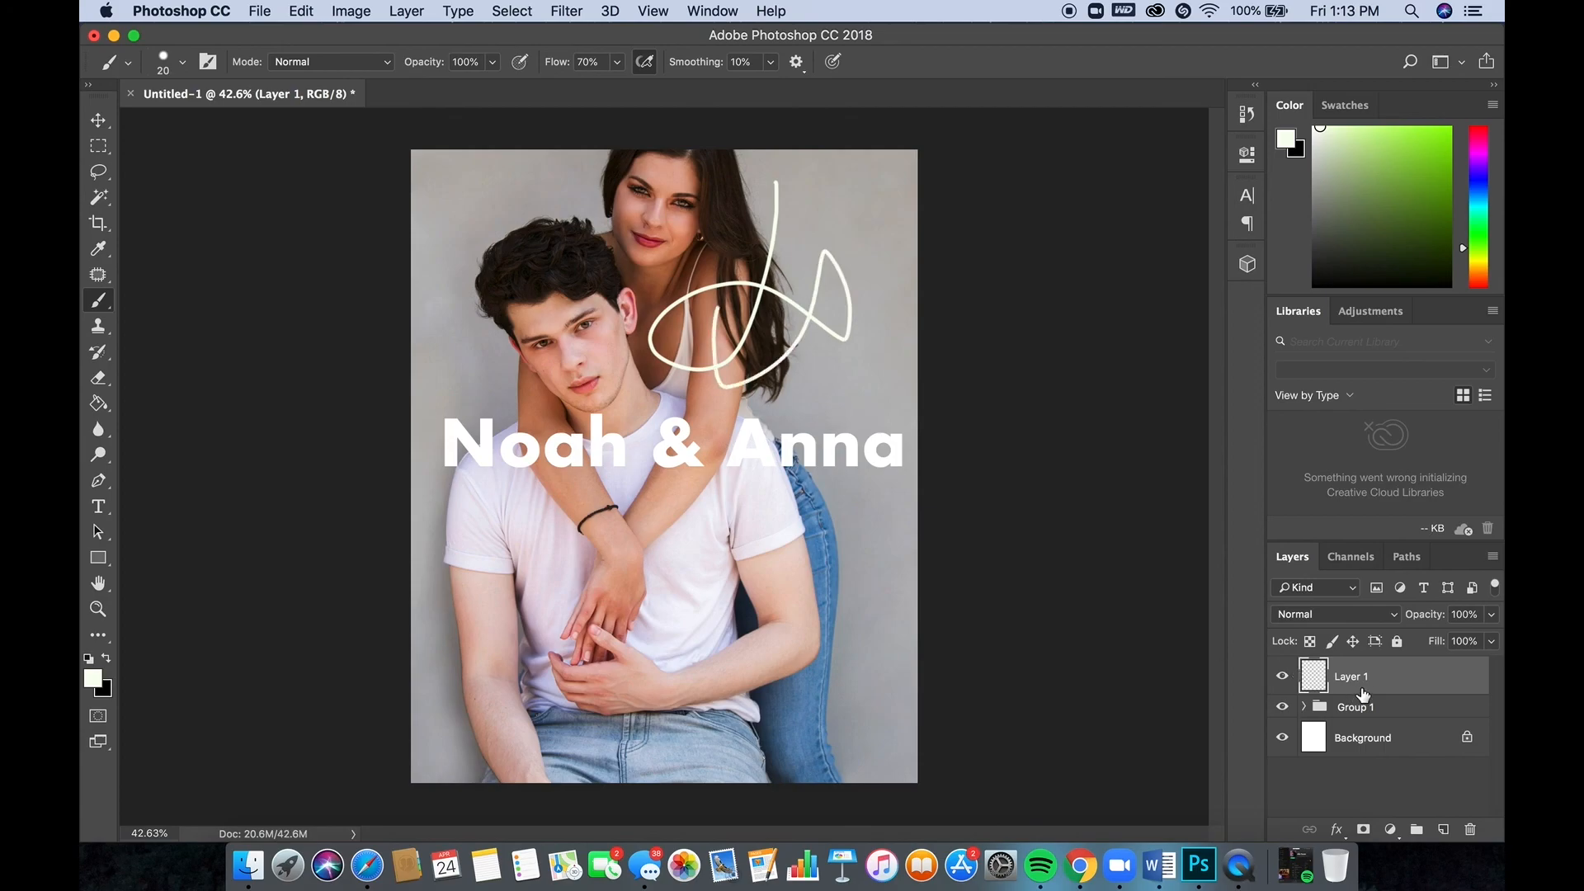
left_click_drag(1423, 677, 1419, 709)
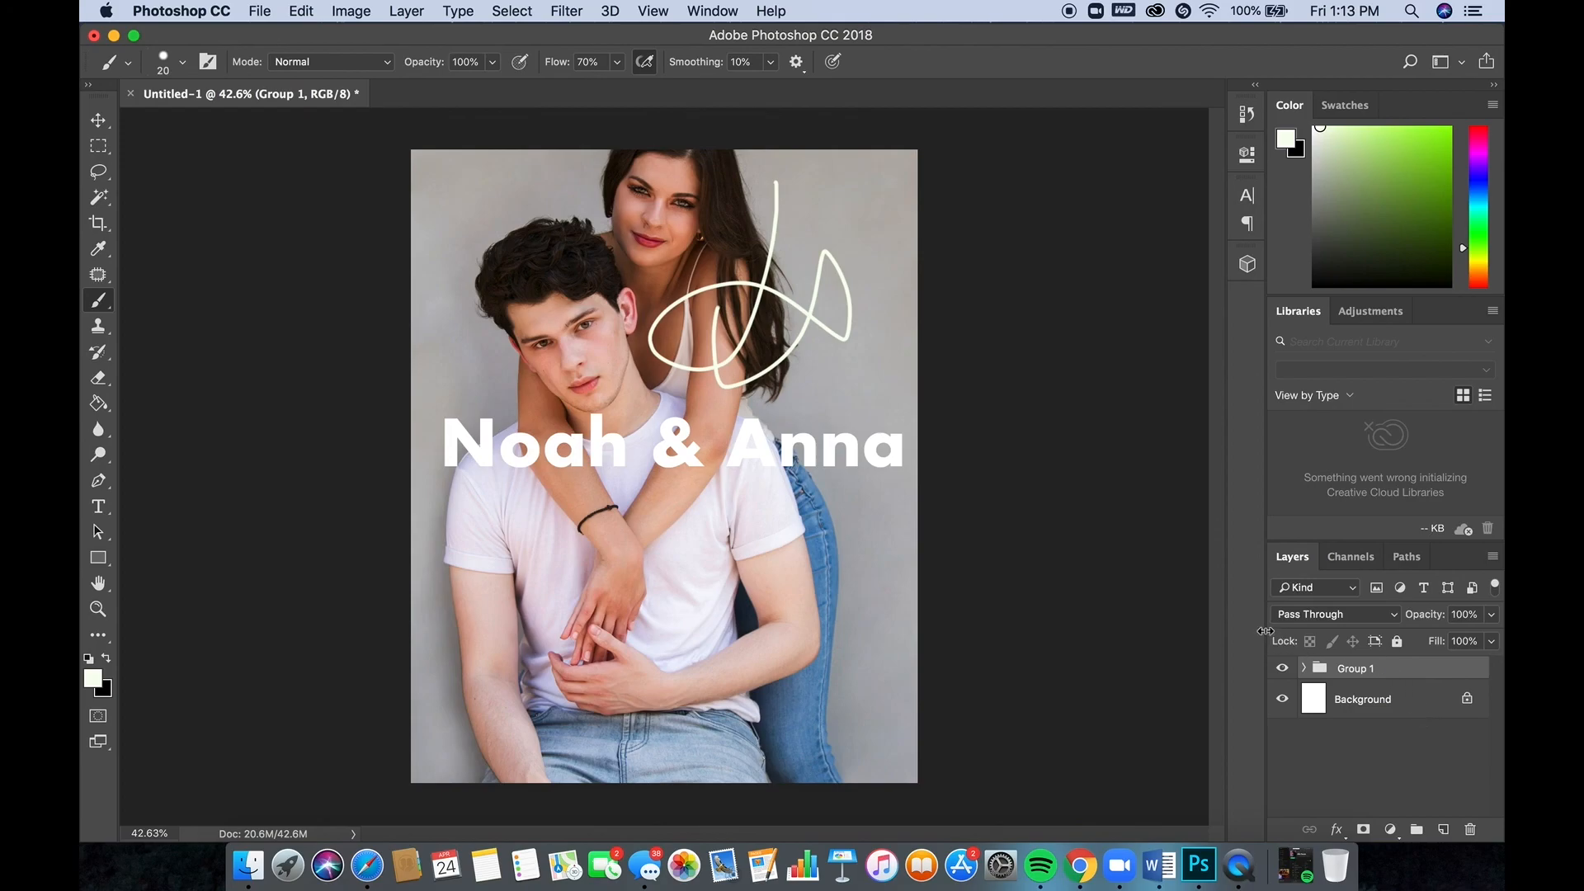
left_click(1304, 668)
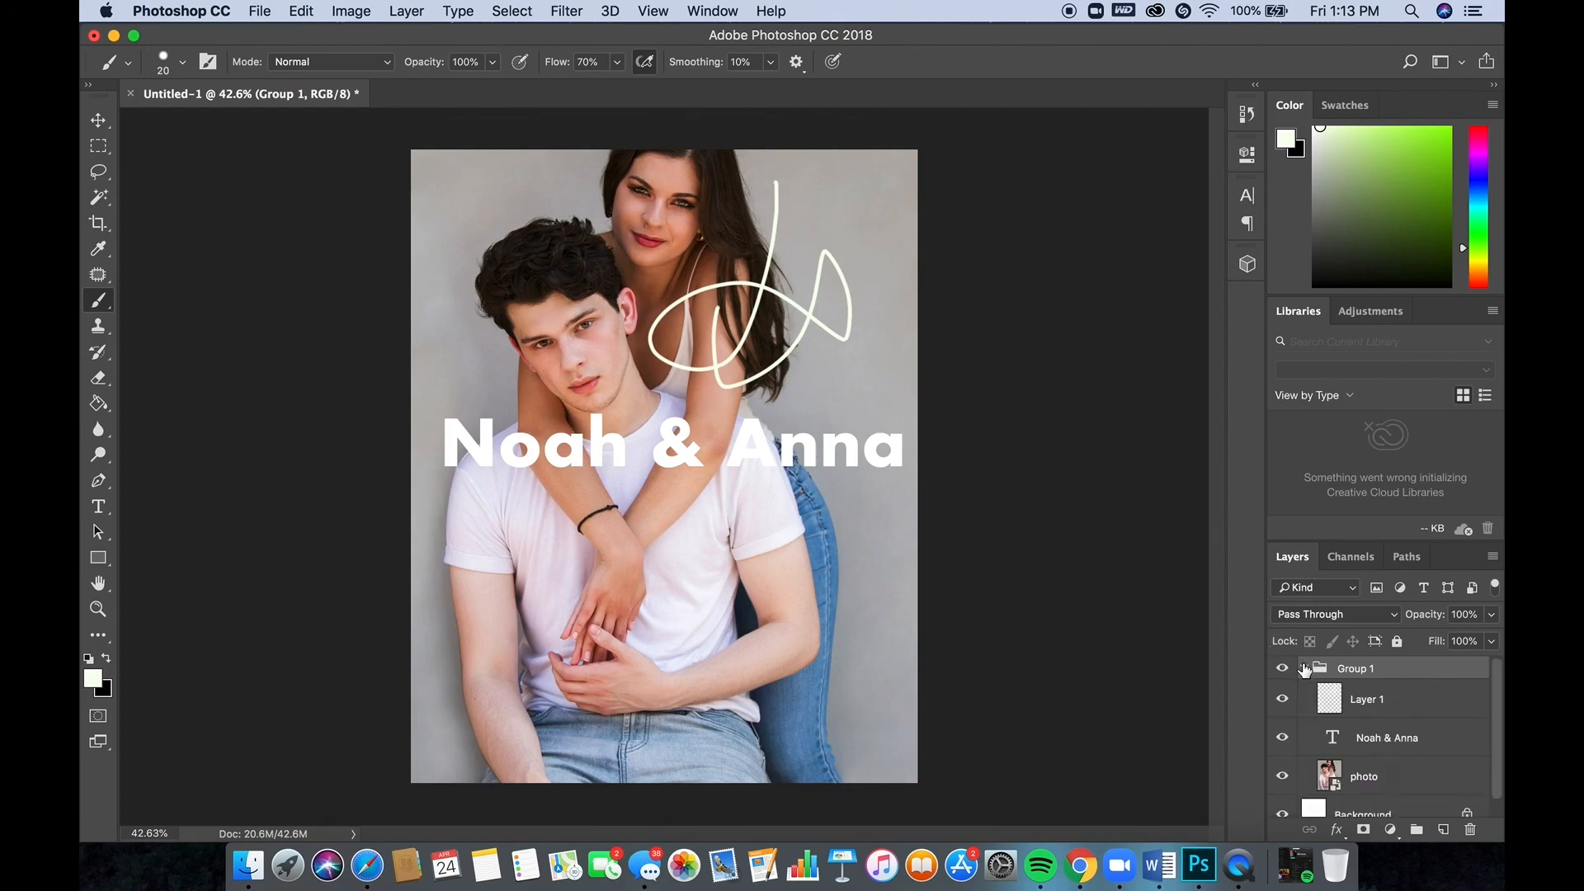
left_click(1303, 667)
left_click(1365, 724)
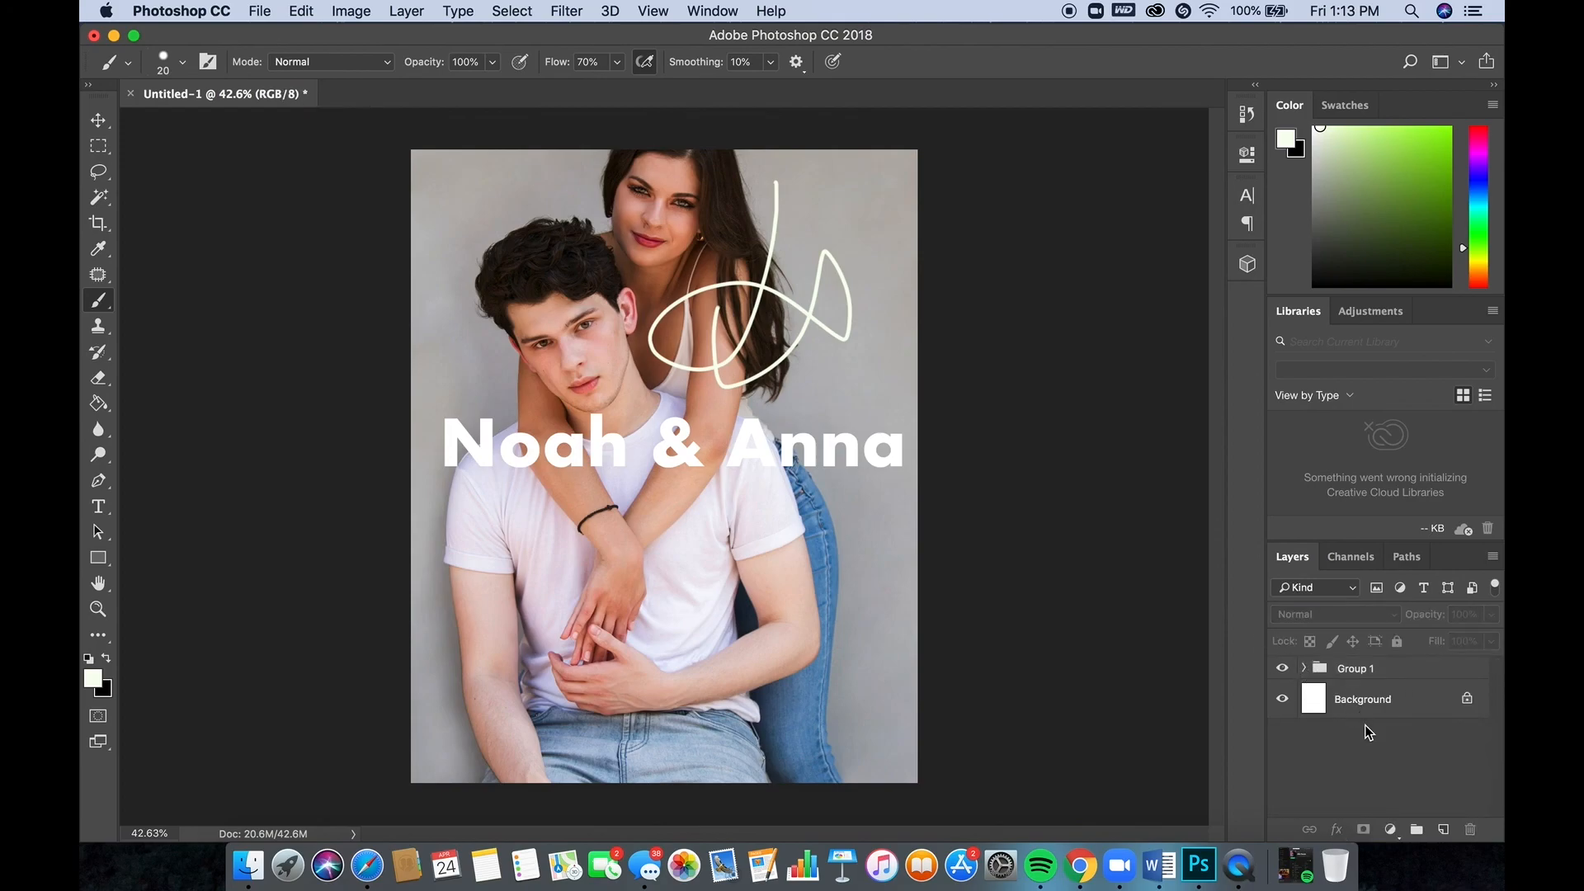
- Try different stacking positions for the scribble layer in the expanded Group 1, placing it beneath the names text layer
left_click(1364, 669)
left_click(1397, 784)
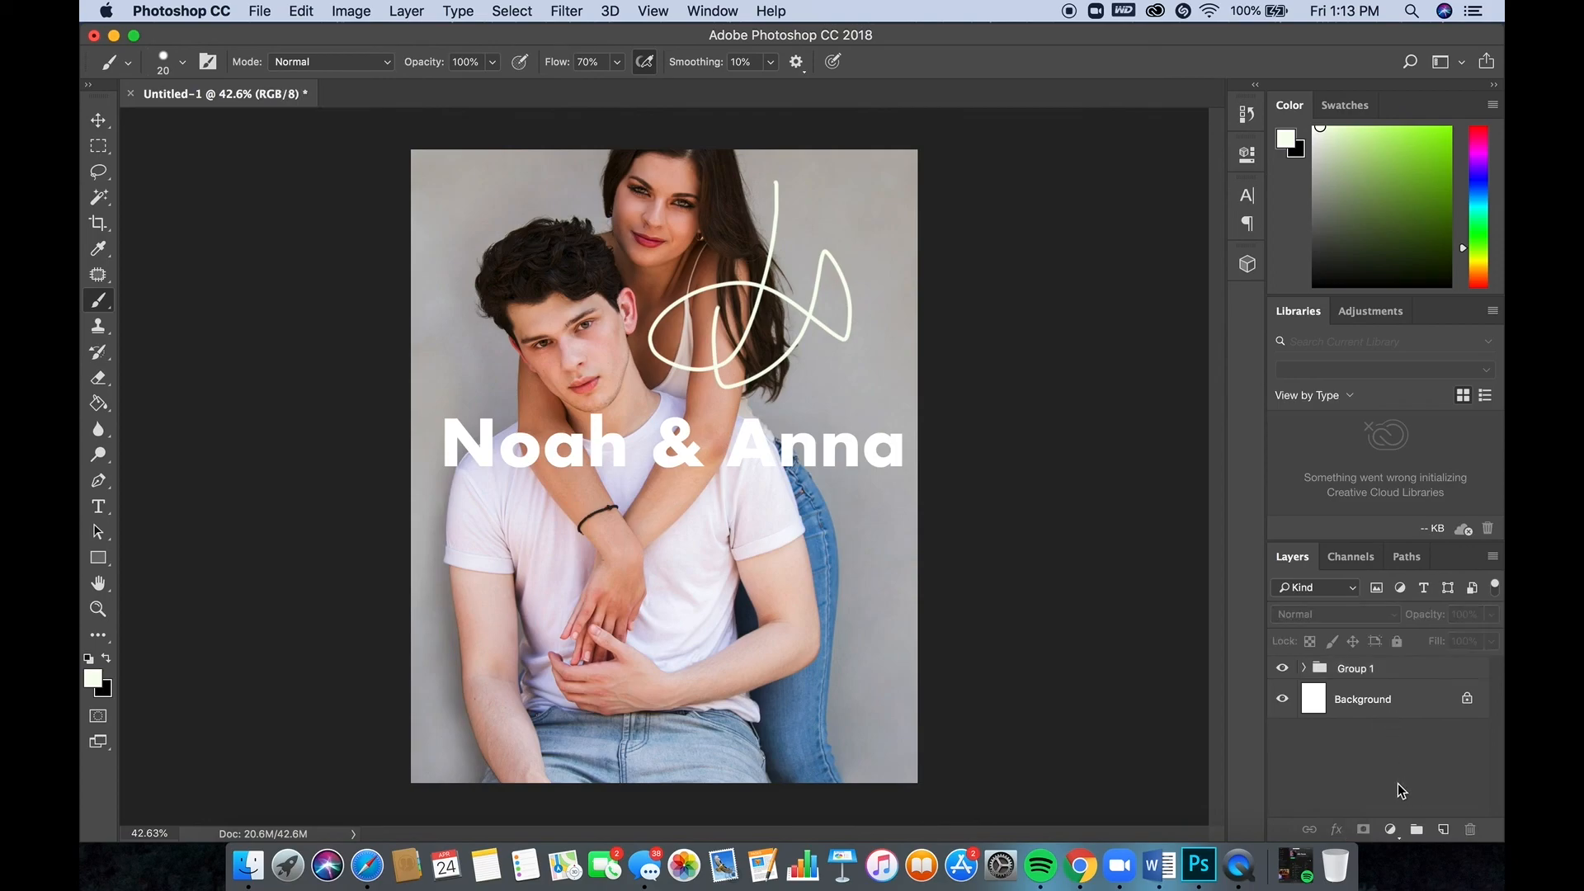
left_click(1384, 672)
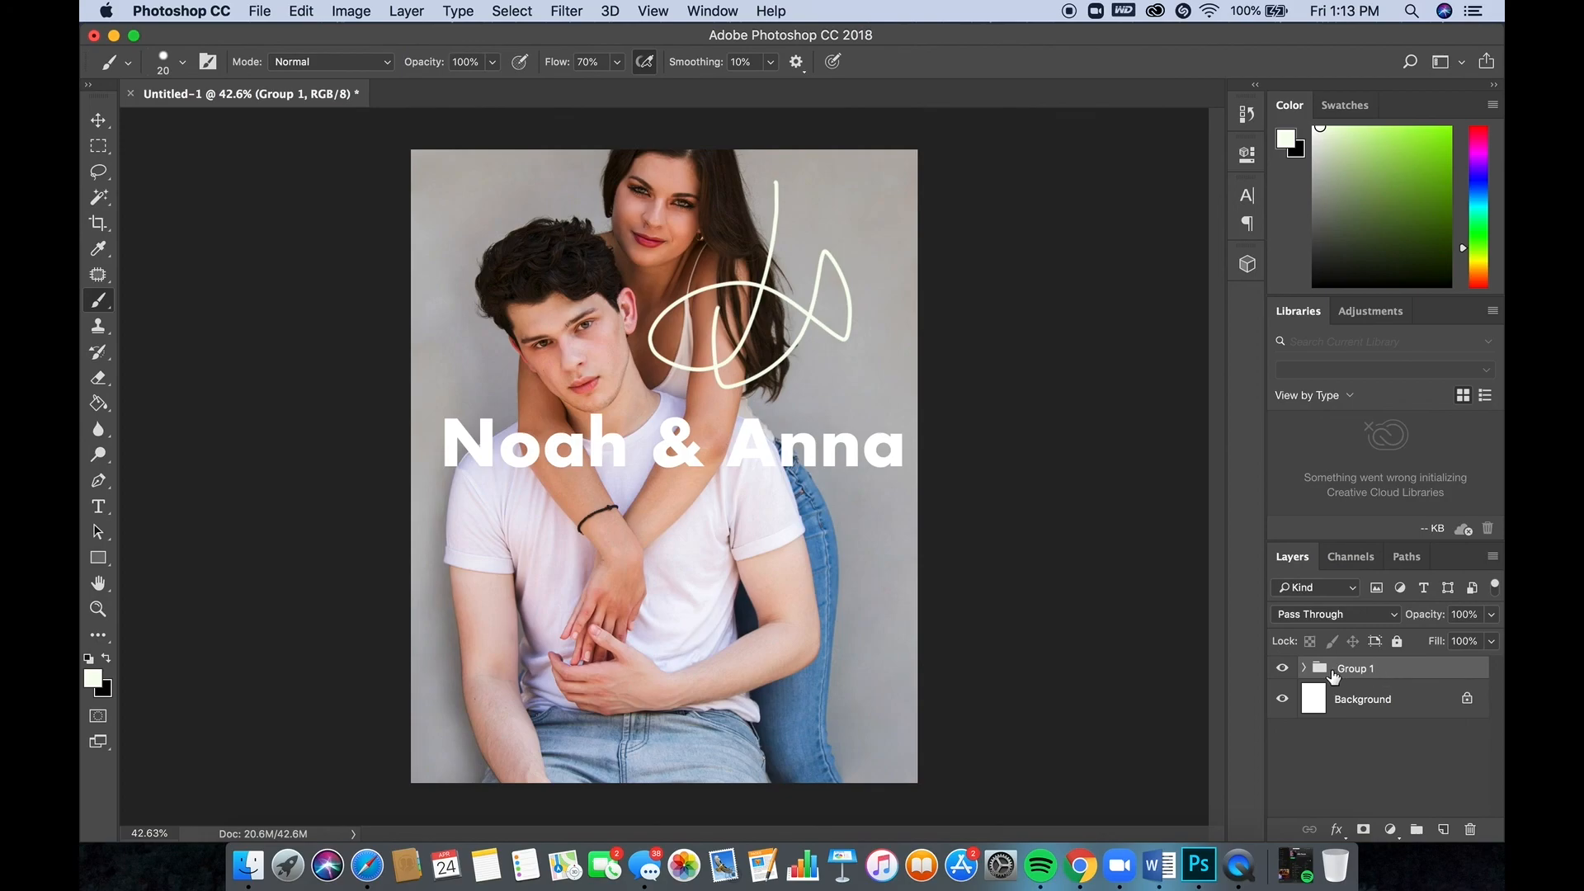
left_click(1303, 668)
left_click(1394, 701)
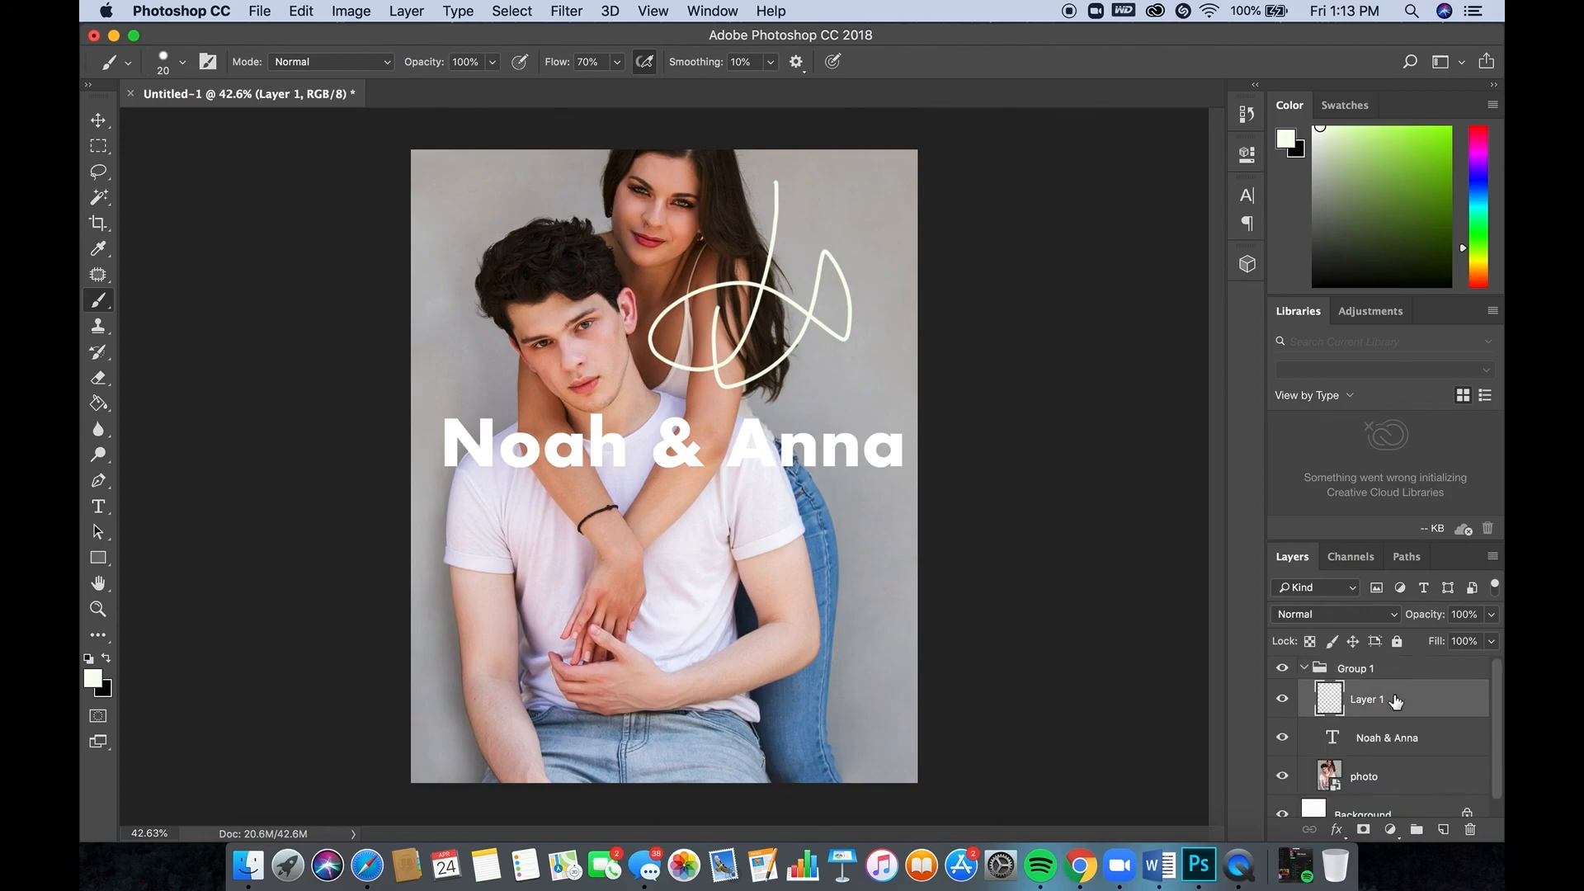
scroll(1427, 714, "down", 1)
left_click_drag(1421, 701, 1394, 665)
key("super+g")
left_click_drag(1407, 704, 1421, 748)
- Shift the scribble slightly on the canvas with the Move tool and delete its layer
key("v")
mouse_move(851, 331)
left_mouse_down()
mouse_move(838, 440)
mouse_move(811, 477)
mouse_move(751, 453)
mouse_move(771, 453)
mouse_move(990, 251)
mouse_move(835, 309)
left_mouse_up()
key("Delete")
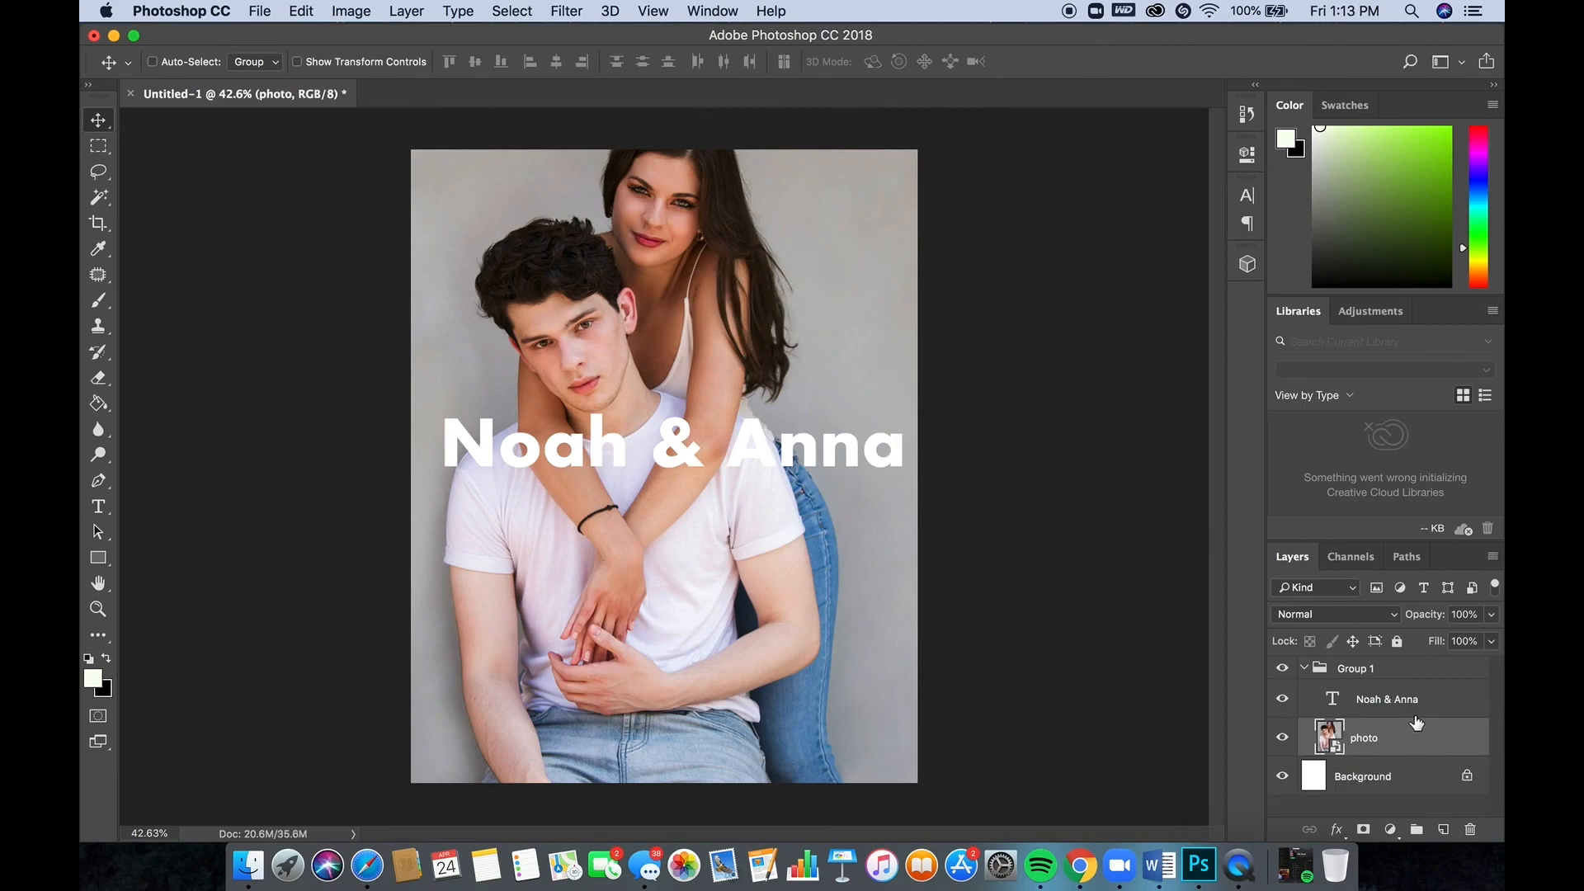
- Hide the names text layer inside Group 1 and show it again
left_click(1415, 670)
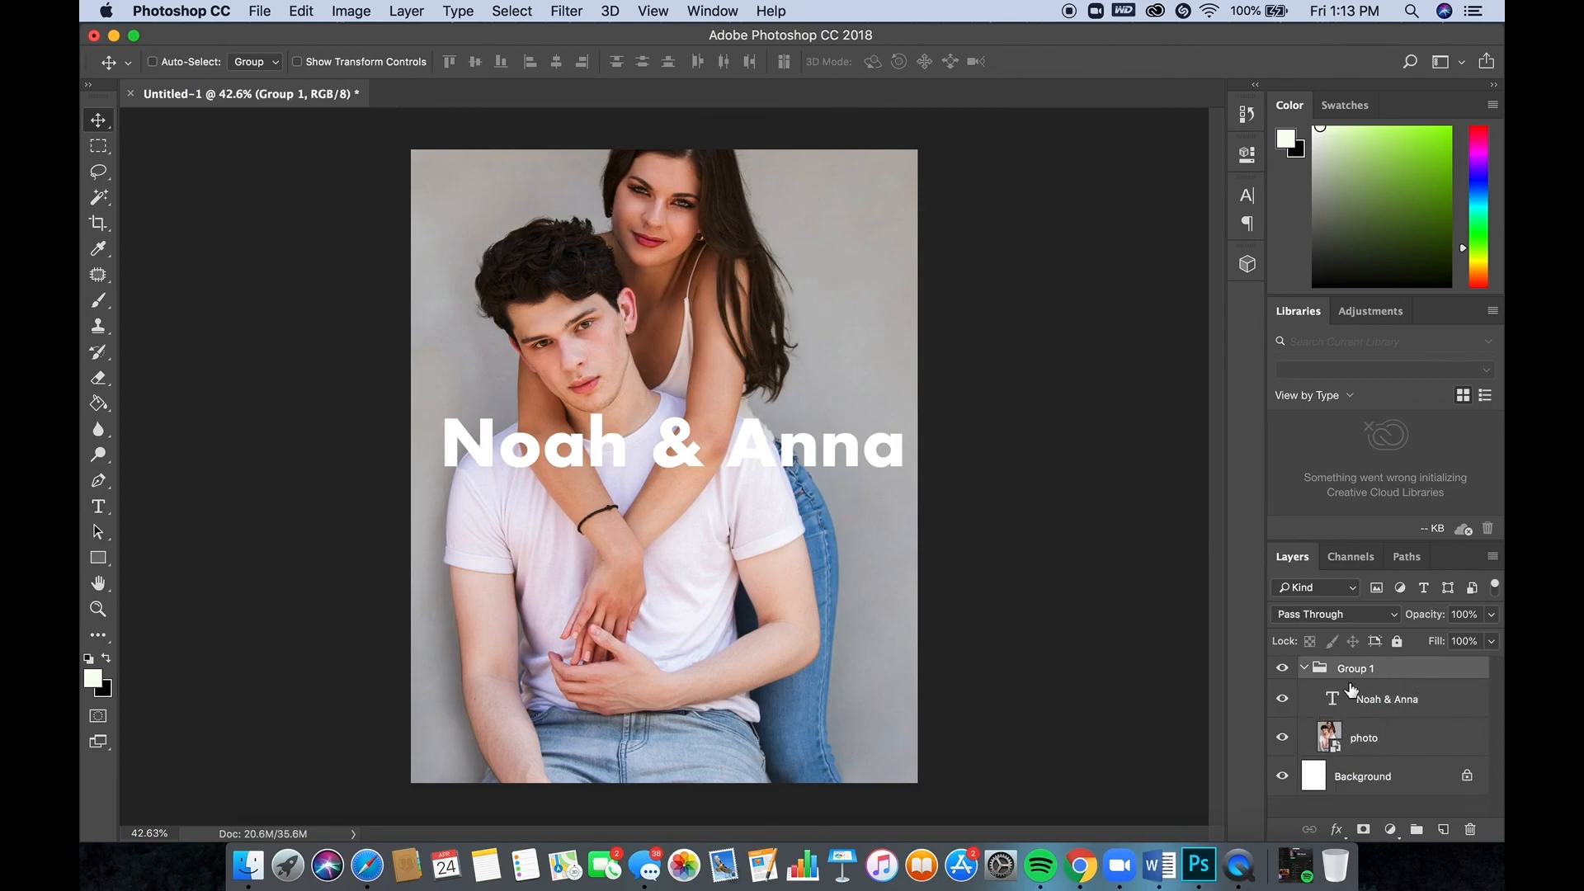
left_click(1306, 669)
left_click(1305, 669)
left_click(1386, 702)
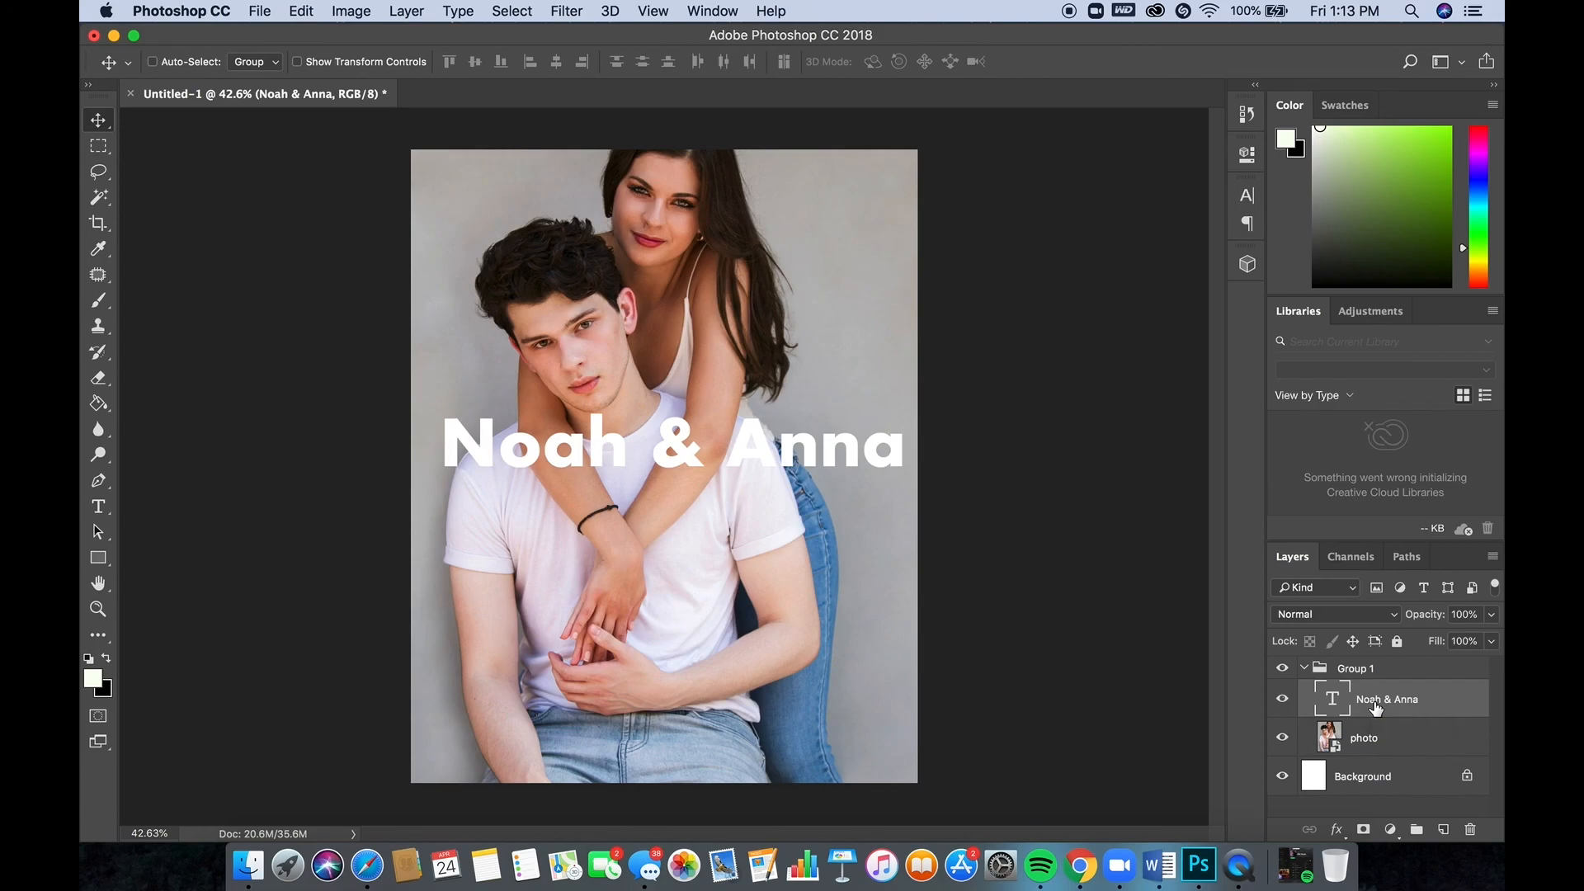
left_click(1281, 701)
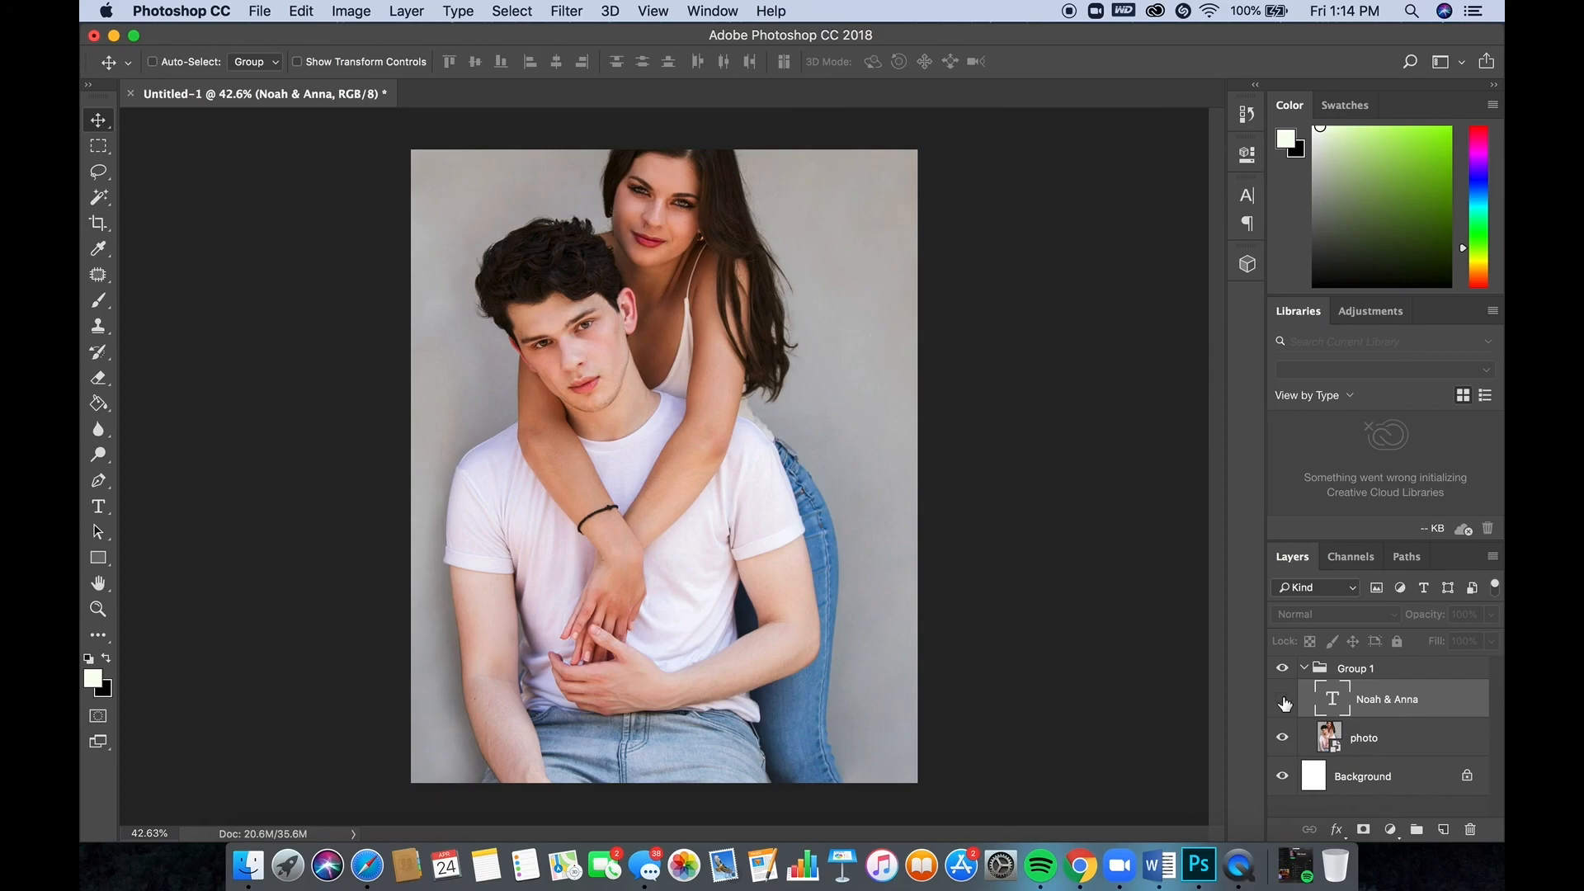
left_click(1283, 701)
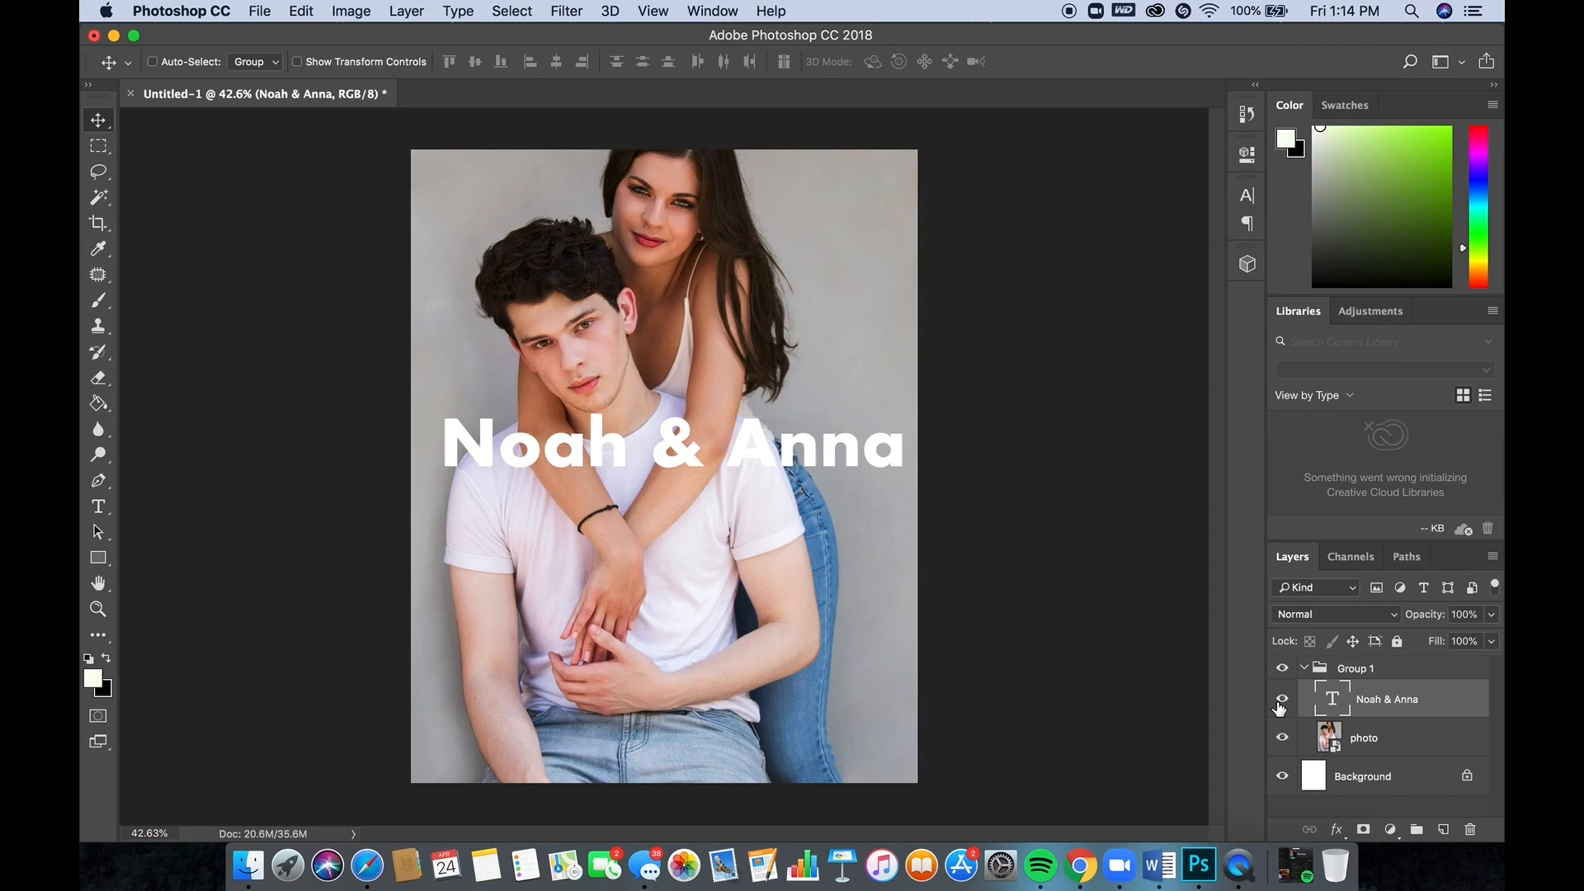
- Examine the blending modes offered for Group 1 and leave the group deselected
left_click(1378, 668)
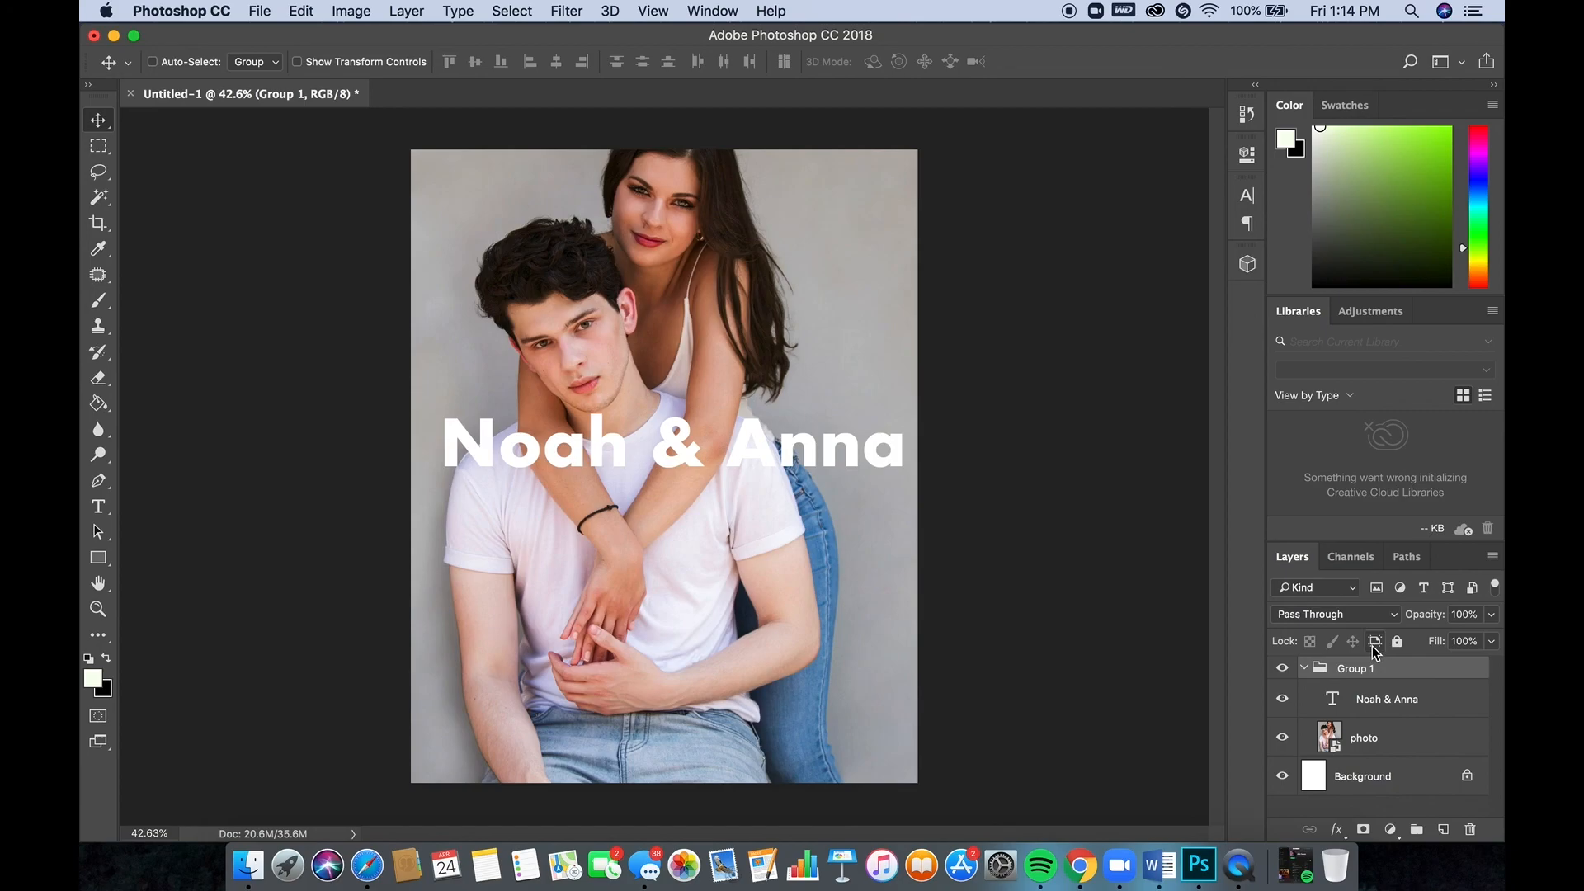
left_click(1393, 619)
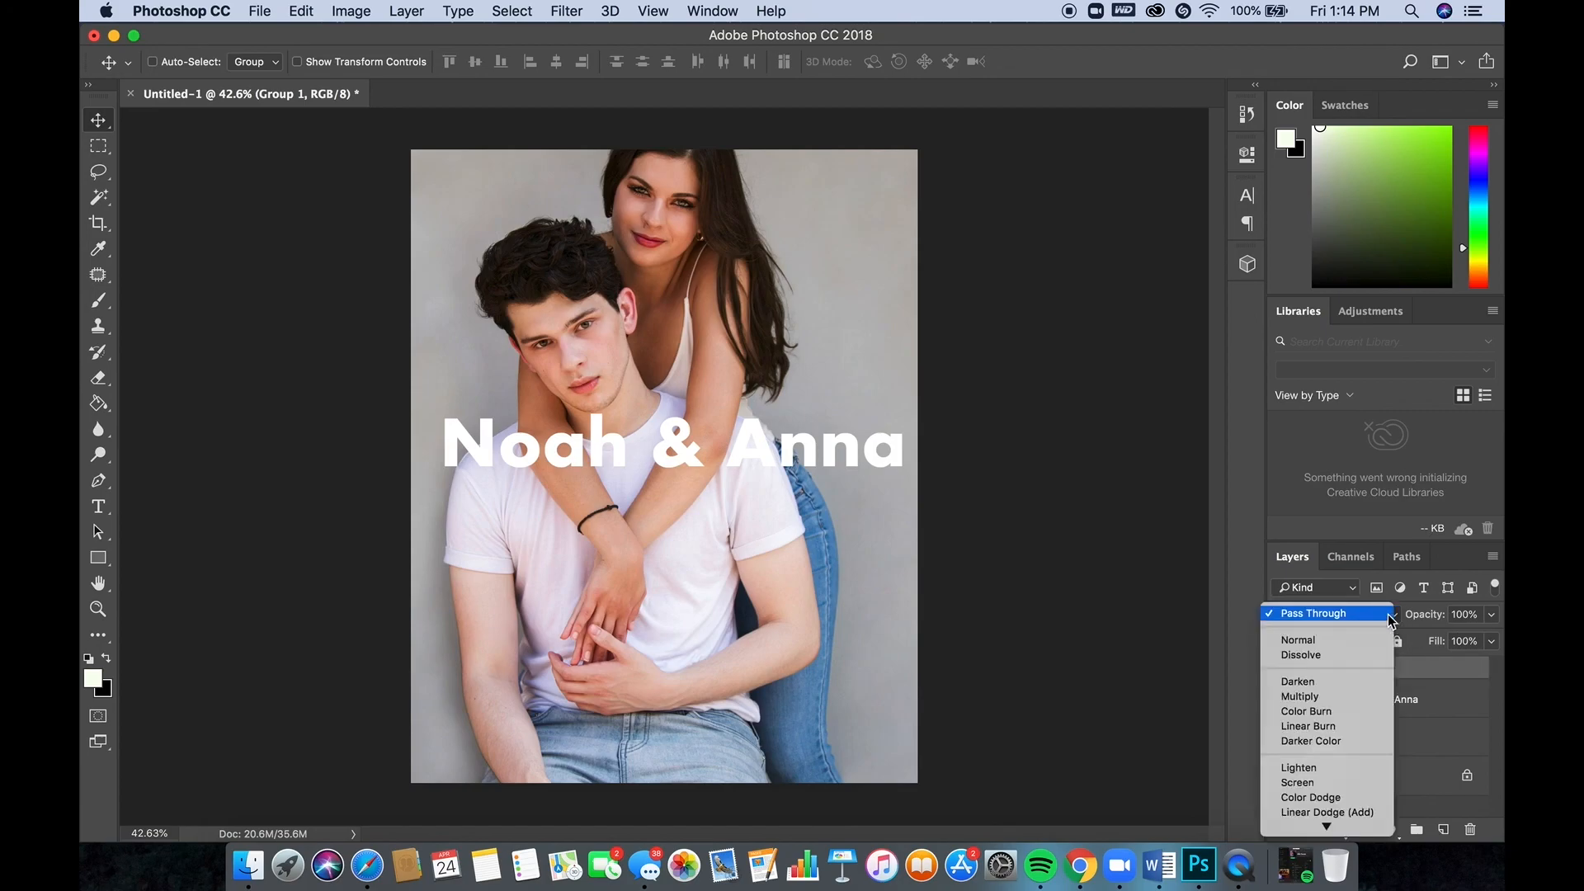
left_click(1448, 670)
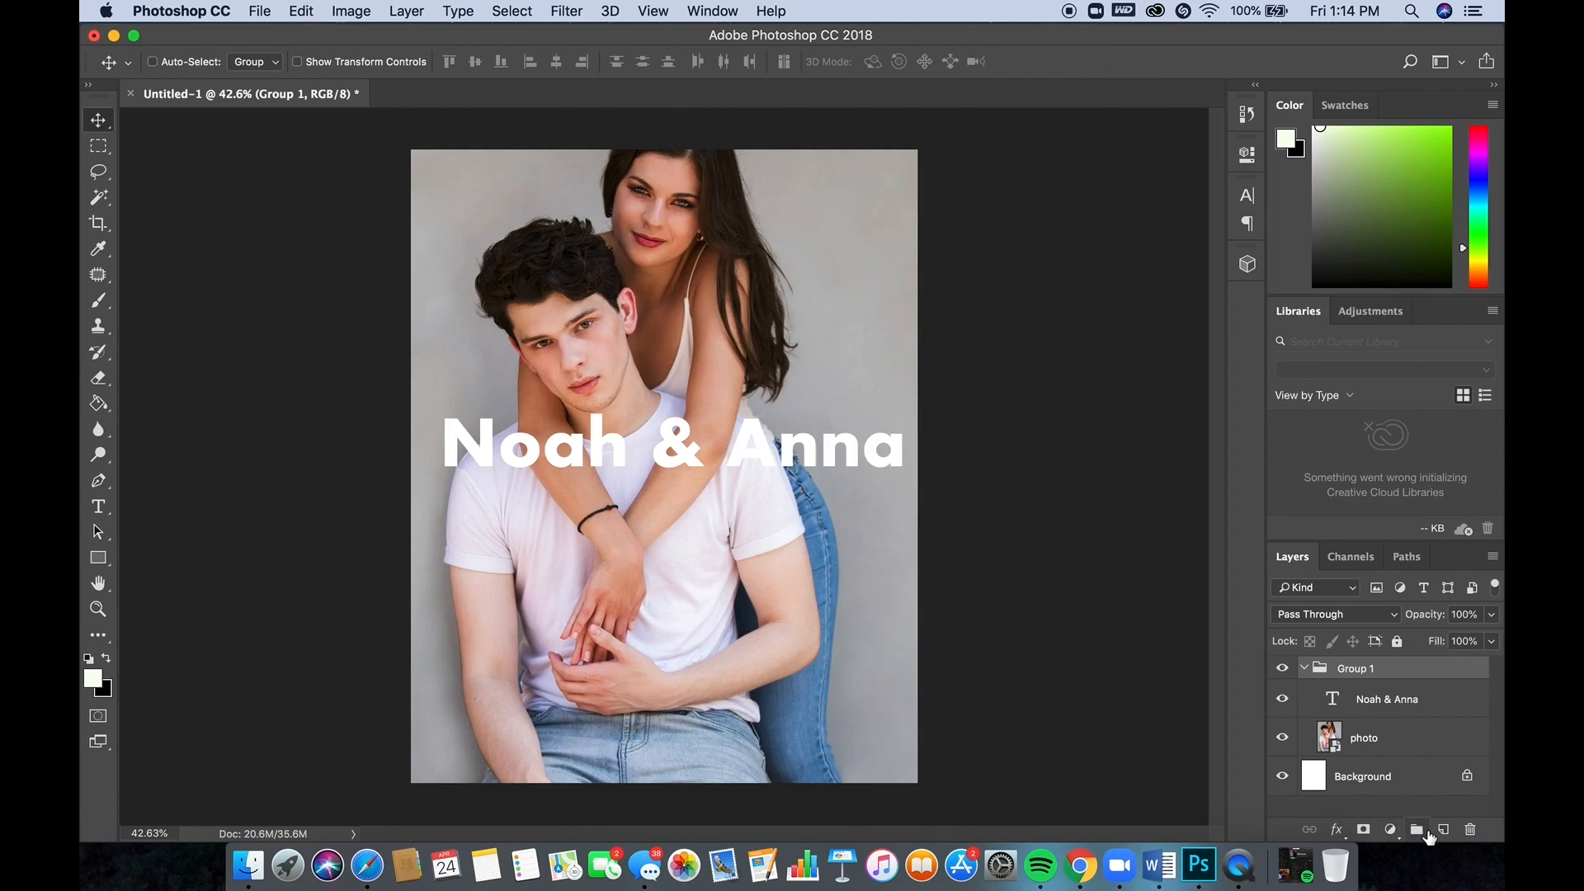
left_click(1368, 802)
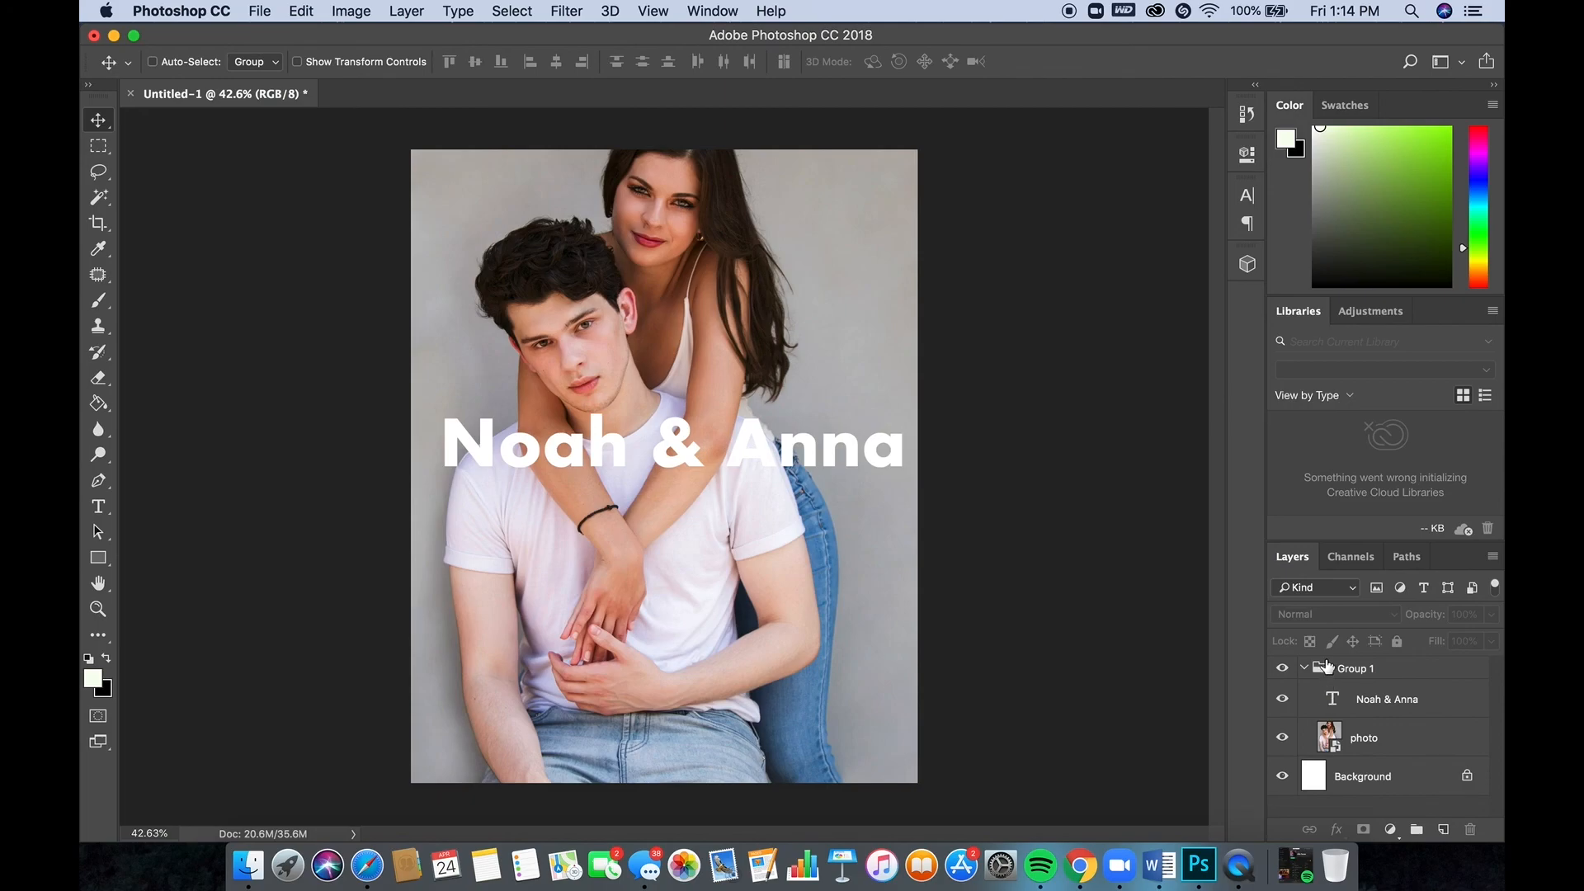
- Rename Group 1 as "text"
double_click(1363, 667)
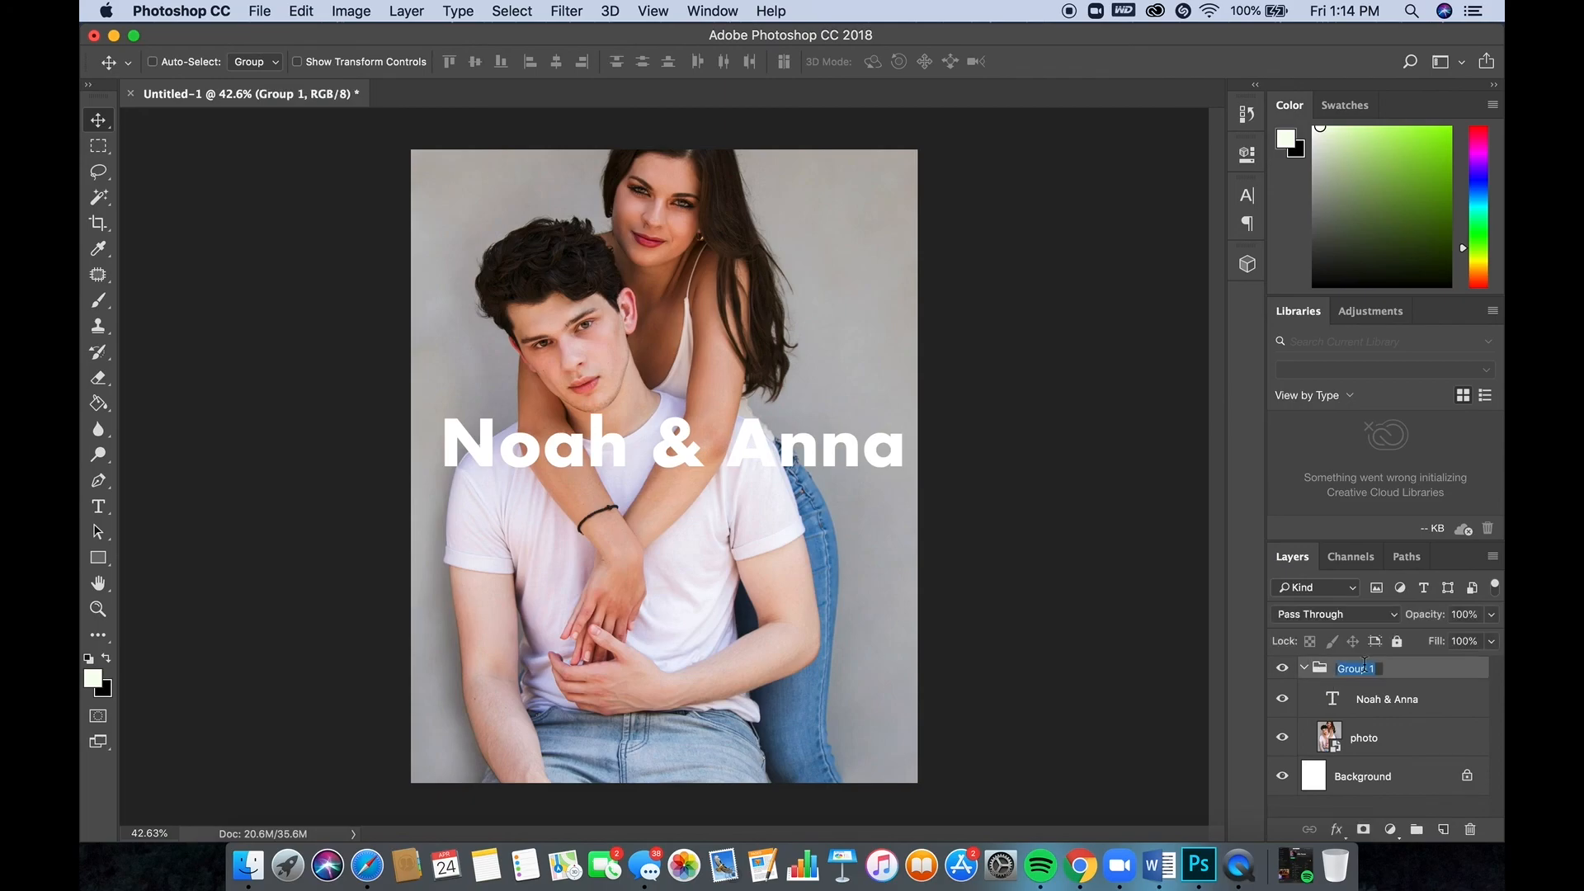
type("text")
key("Return")
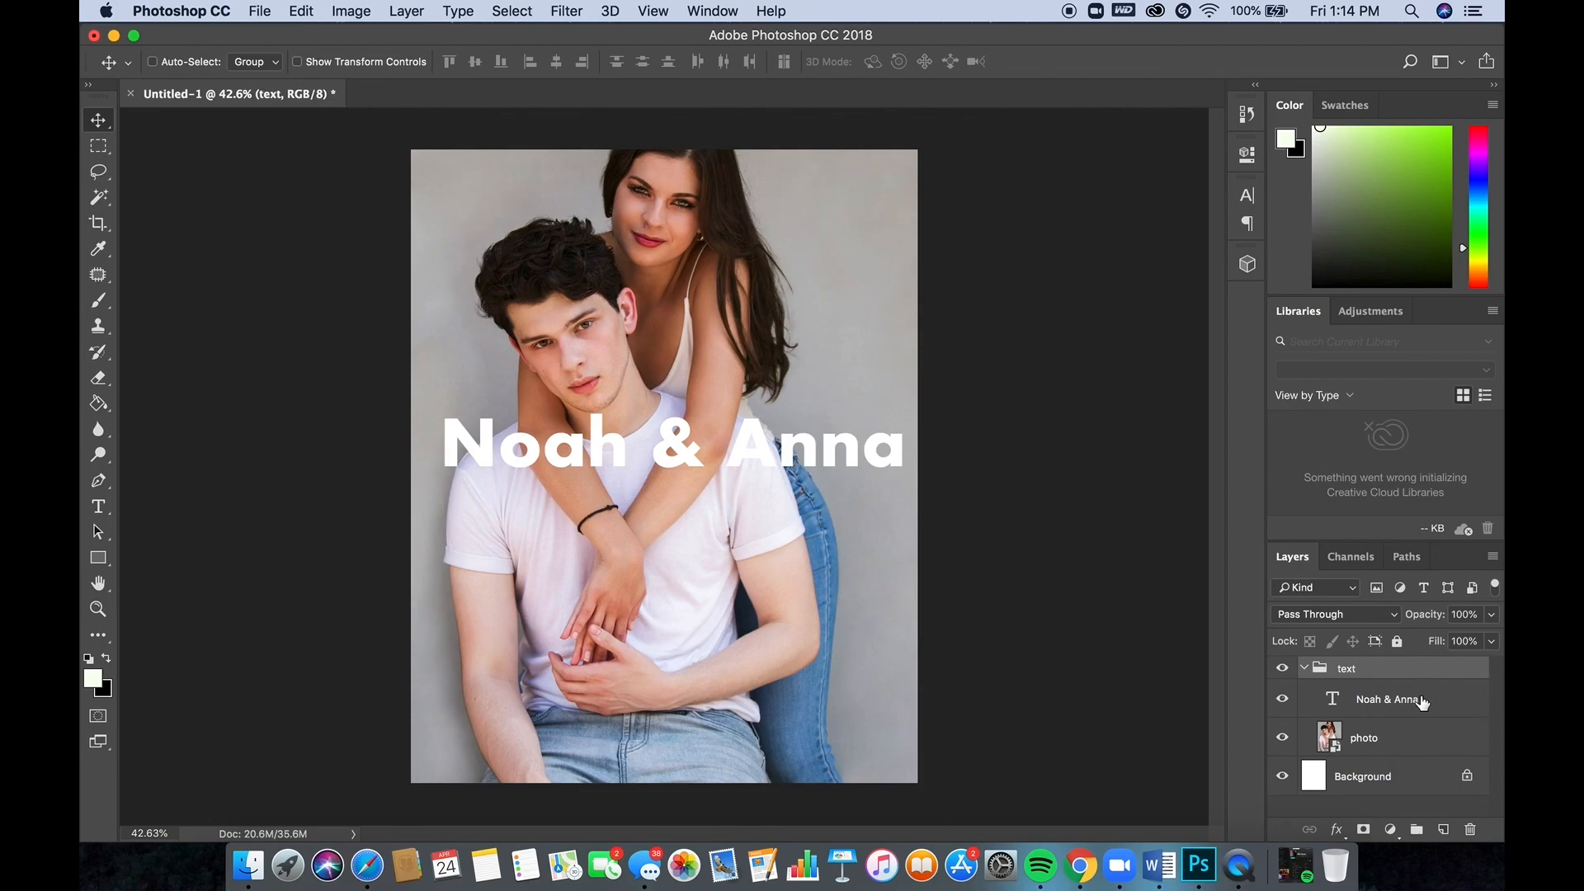